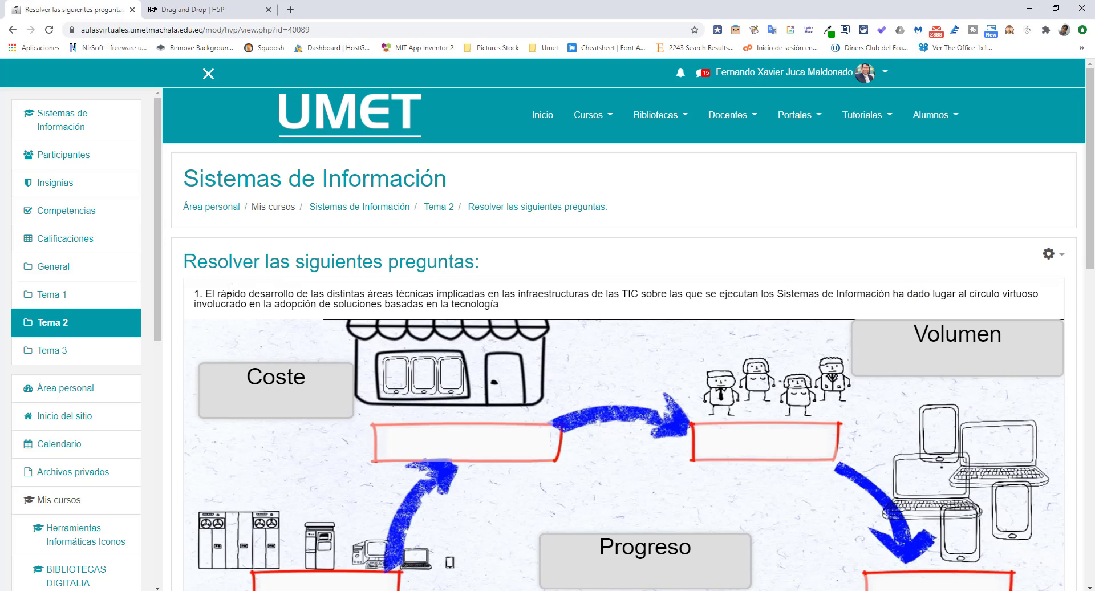
# Place the labels Coste, Disponibilidad, Progreso, Demanda and Volumen on their boxes in the virtuous-circle diagram of question 1
pyautogui.scroll(-3, 419, 316)
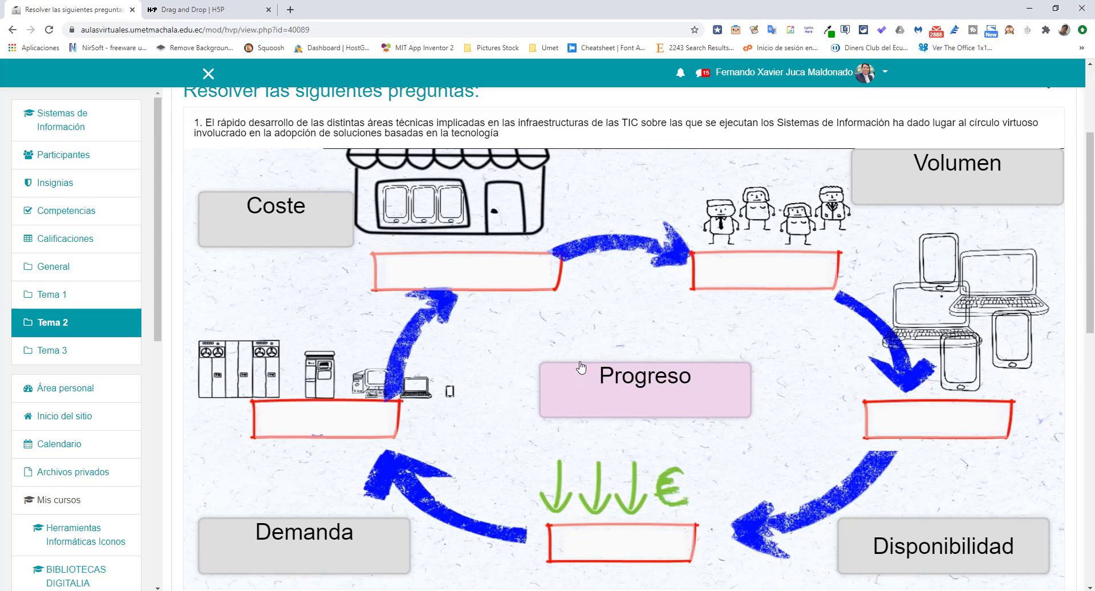
pyautogui.moveTo(411, 303); pyautogui.dragTo(633, 548)
pyautogui.moveTo(941, 547); pyautogui.dragTo(479, 280)
pyautogui.moveTo(593, 395); pyautogui.dragTo(302, 427)
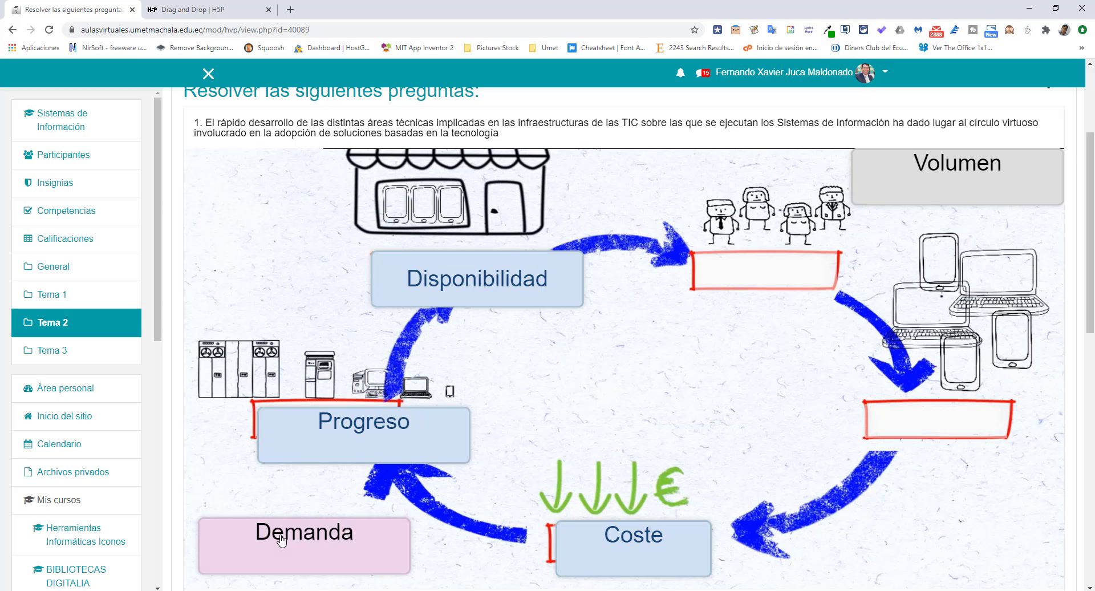
pyautogui.moveTo(281, 540); pyautogui.dragTo(795, 268)
pyautogui.moveTo(918, 190); pyautogui.dragTo(913, 423)
pyautogui.scroll(-4, 798, 353)
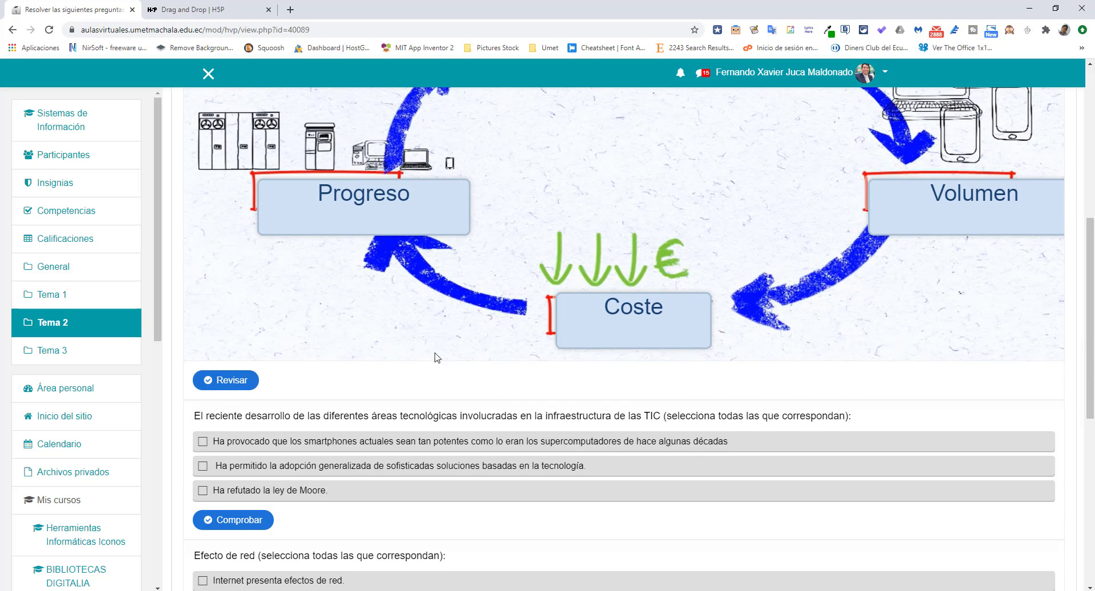
pyautogui.scroll(-3, 436, 357)
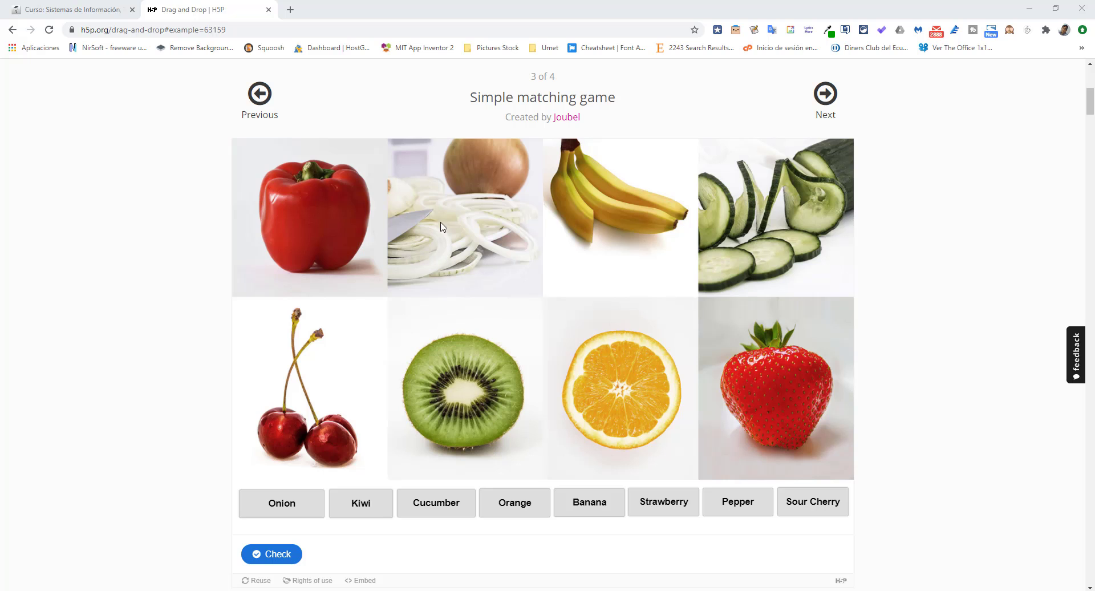
# Try the H5P Simple matching game by placing Banana on the kiwi, Orange on the orange and Pepper on the bananas
pyautogui.scroll(6, 442, 220)
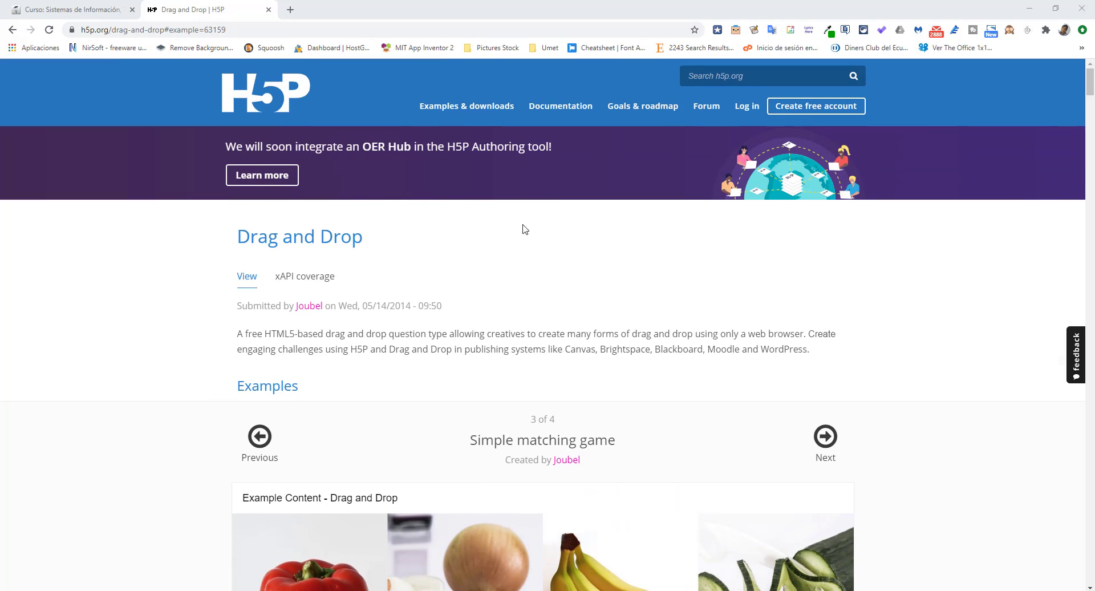
pyautogui.scroll(-6, 522, 228)
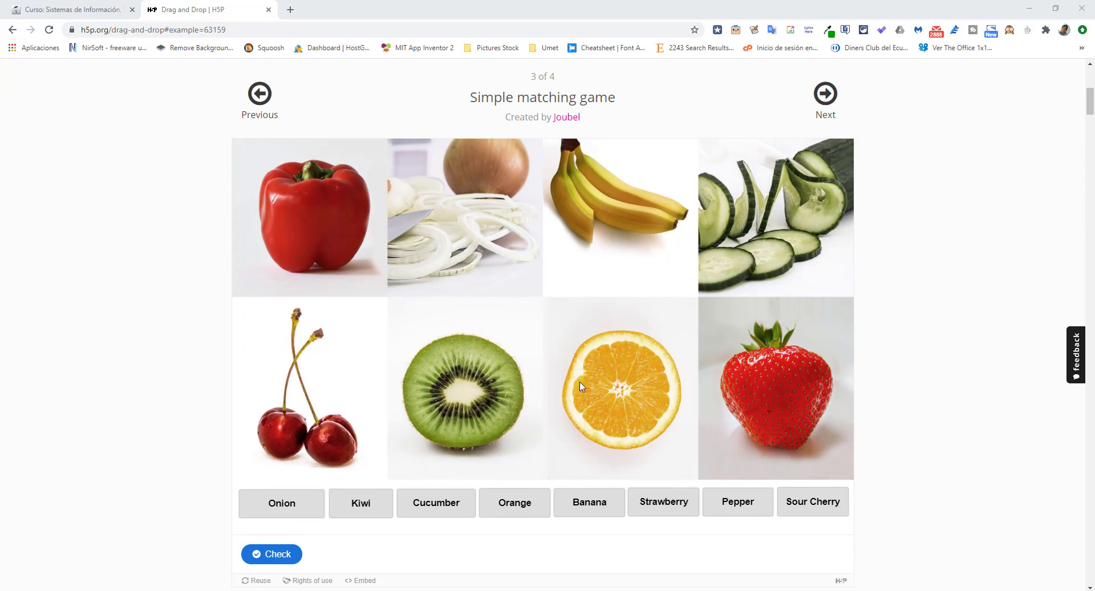
pyautogui.moveTo(589, 503); pyautogui.dragTo(458, 398)
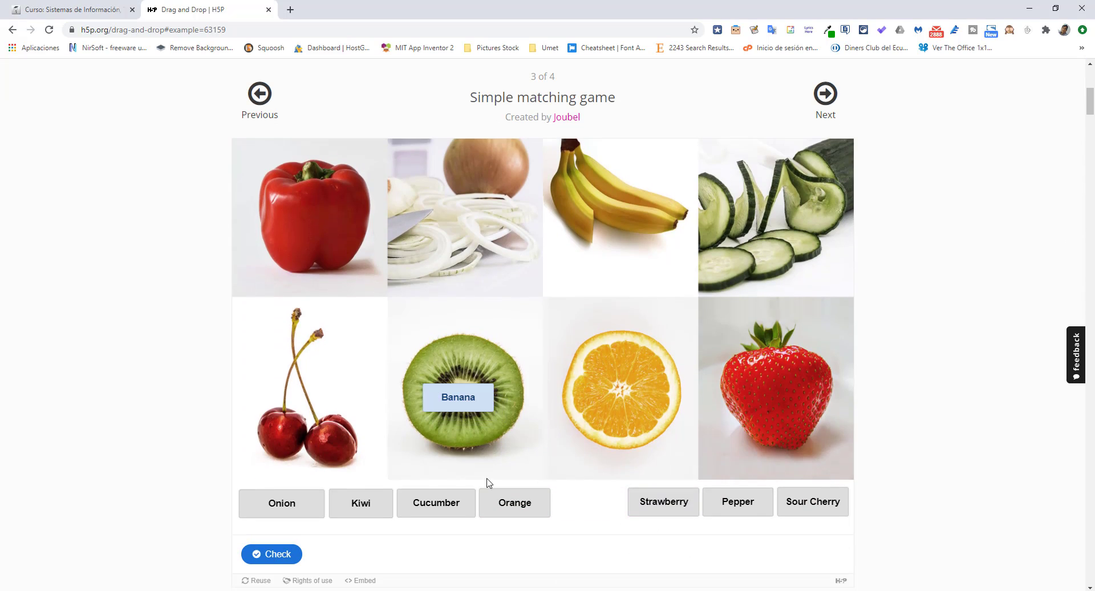
pyautogui.moveTo(511, 504); pyautogui.dragTo(608, 433)
pyautogui.moveTo(736, 502); pyautogui.dragTo(633, 186)
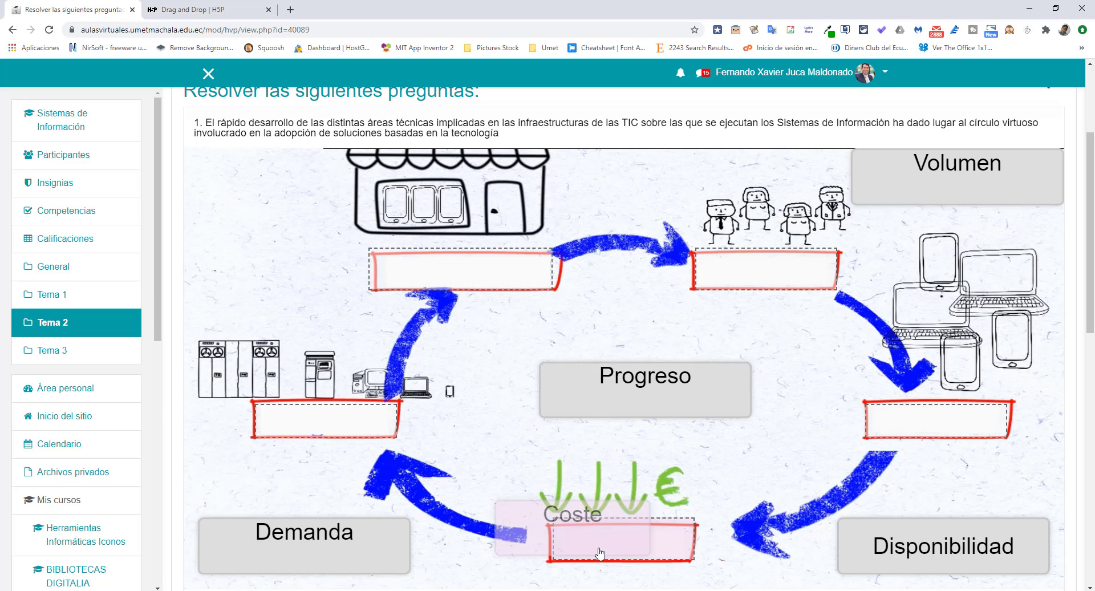
# Fill the course diagram again with Coste under the euro arrows, Disponibilidad under the shop, Progreso, Demanda and Volumen in the remaining boxes
pyautogui.moveTo(631, 555); pyautogui.dragTo(633, 549)
pyautogui.moveTo(889, 552); pyautogui.dragTo(430, 278)
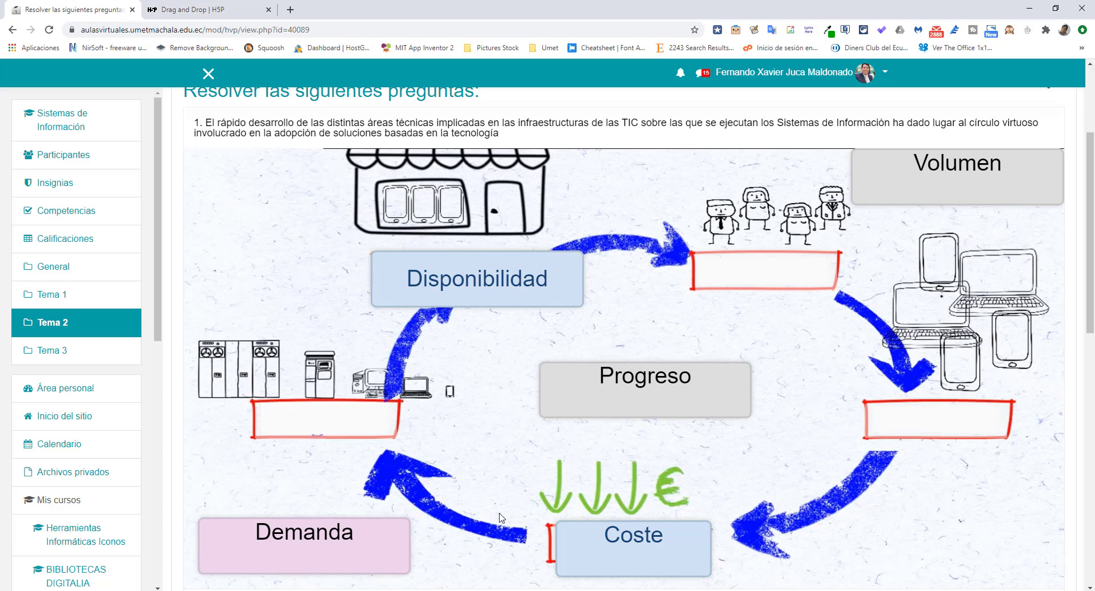
pyautogui.moveTo(569, 377); pyautogui.dragTo(288, 422)
pyautogui.moveTo(281, 540); pyautogui.dragTo(781, 274)
pyautogui.moveTo(907, 190); pyautogui.dragTo(912, 421)
pyautogui.scroll(-4, 583, 372)
pyautogui.scroll(-3, 422, 357)
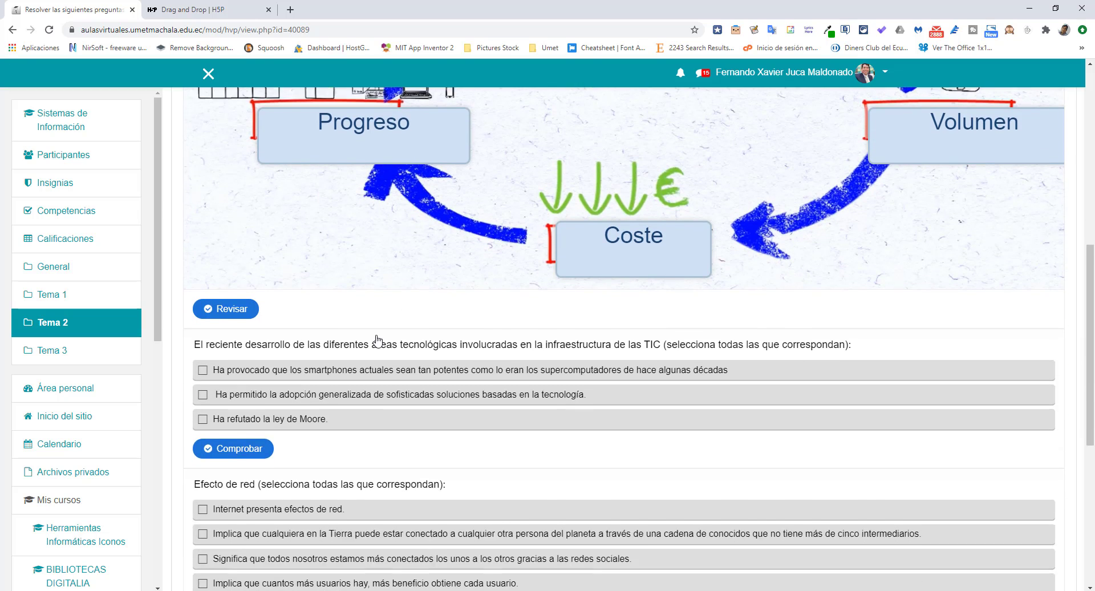
# Return to the Tema 2 course page and add a Contenido Interactivo (H5P) activity to that section
pyautogui.hotkey('alt', 'Left')
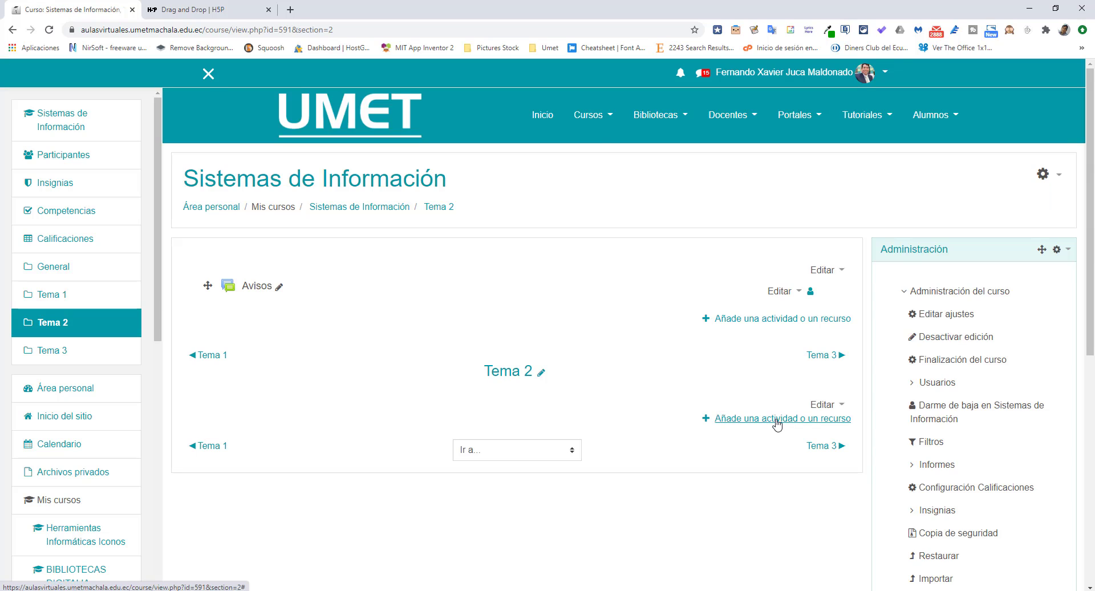
pyautogui.click(777, 419)
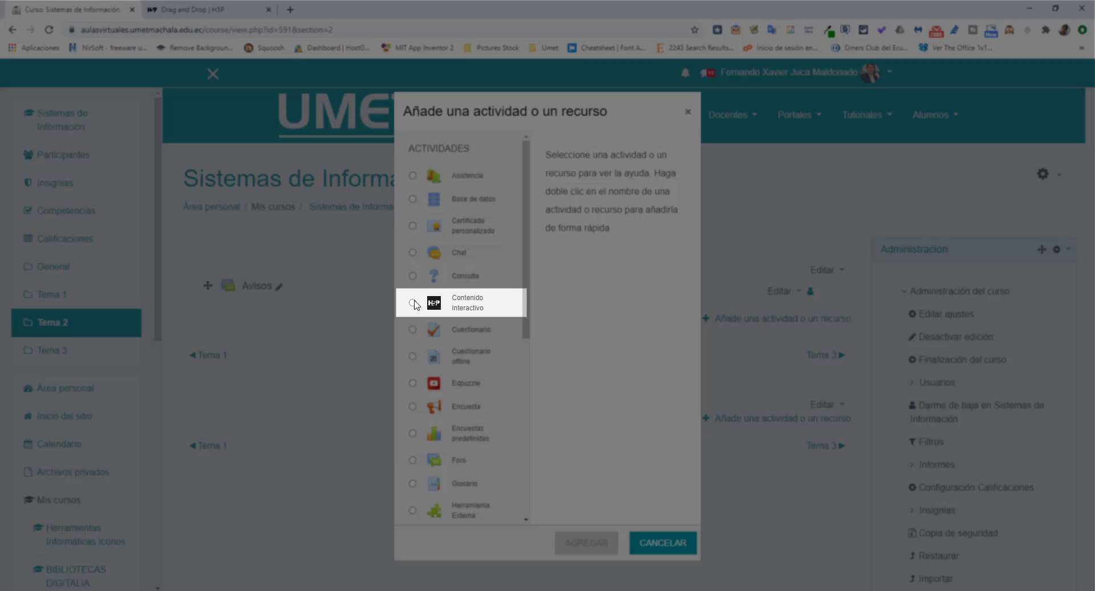
pyautogui.click(416, 304)
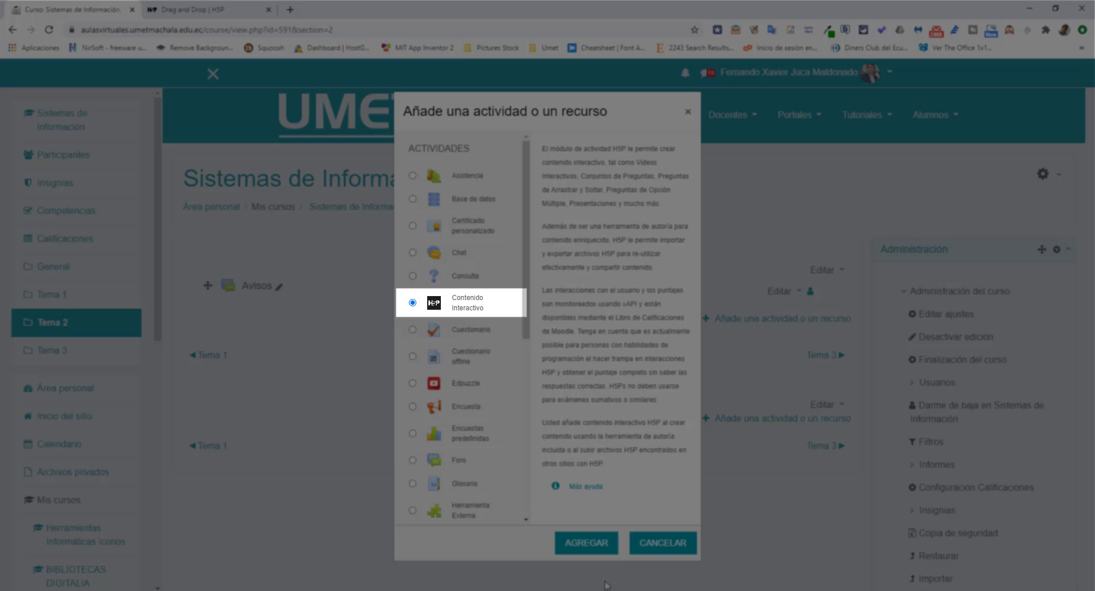
pyautogui.click(586, 543)
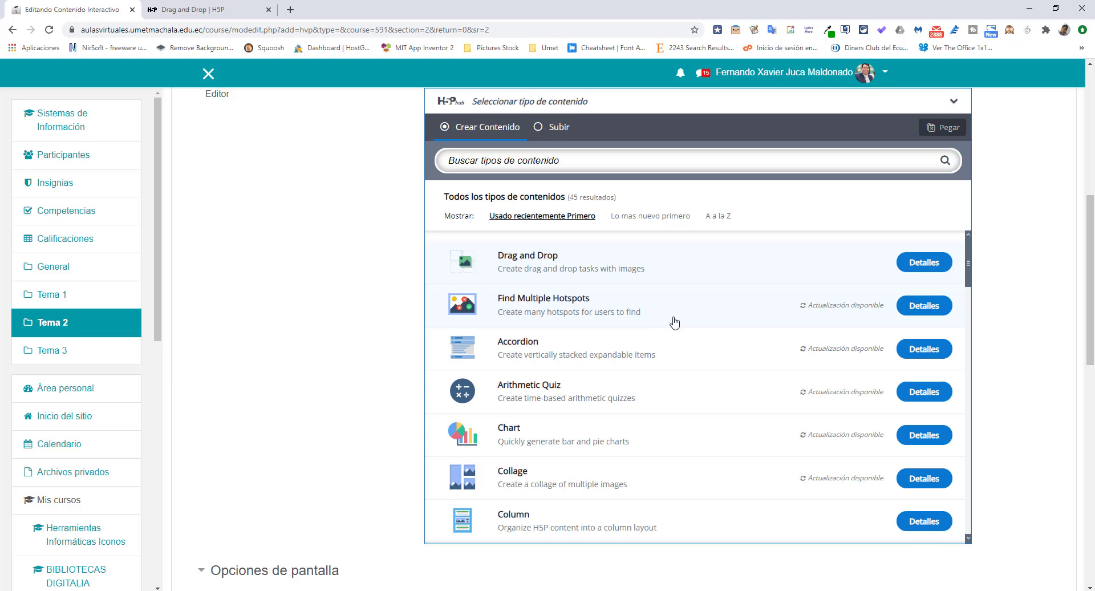
# Choose the Column content type and title it "Resolver las siguientes preguntas:"
pyautogui.scroll(-2, 674, 324)
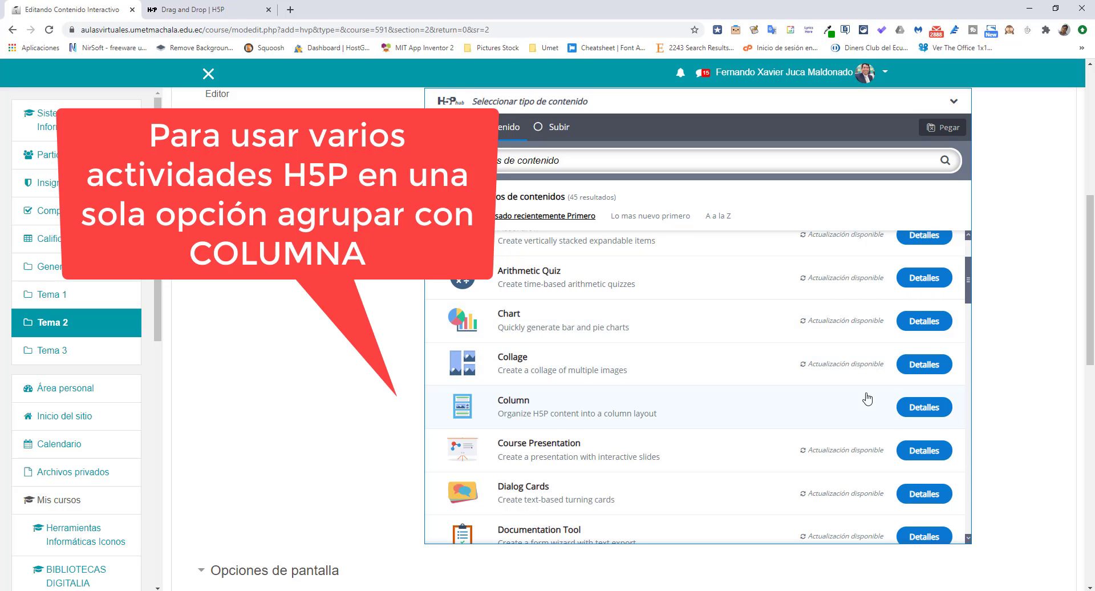
pyautogui.click(552, 407)
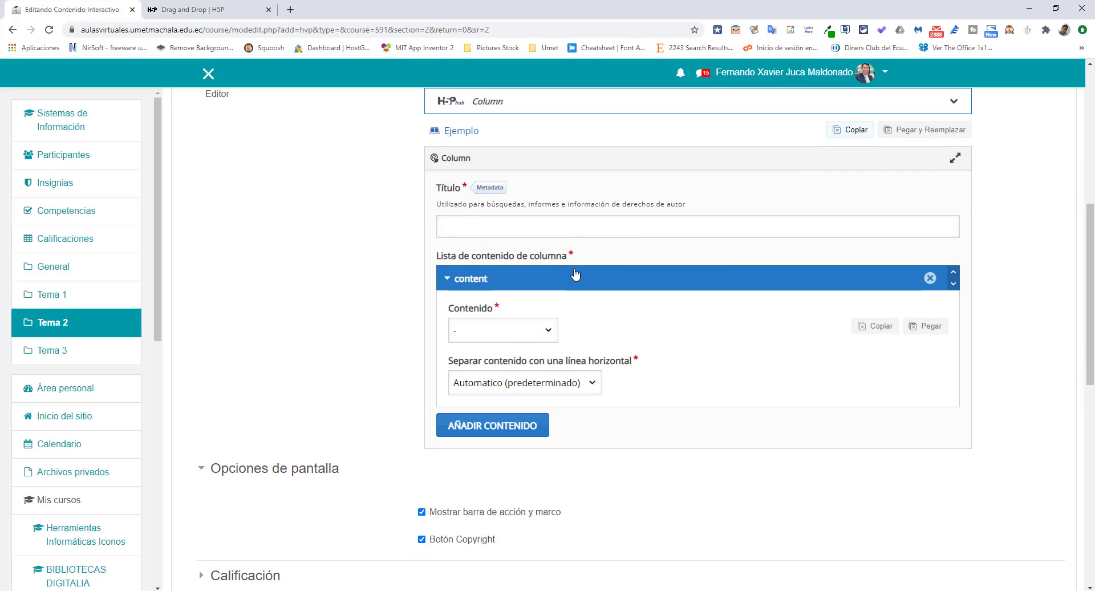
pyautogui.click(477, 227)
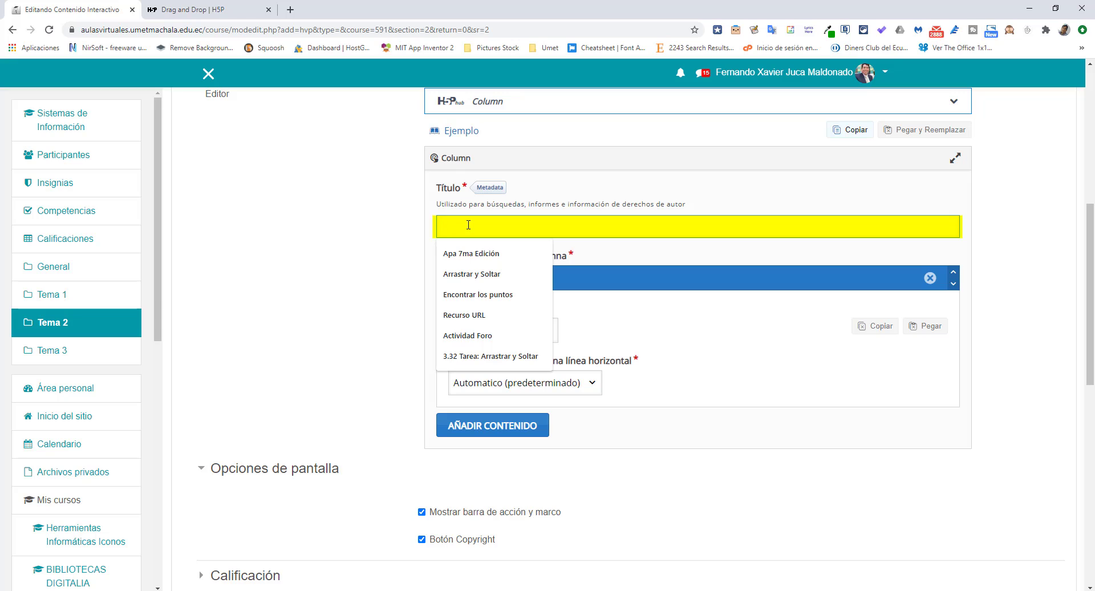
pyautogui.write('Re')
pyautogui.press('Down')
pyautogui.press('Down')
pyautogui.press('Return')
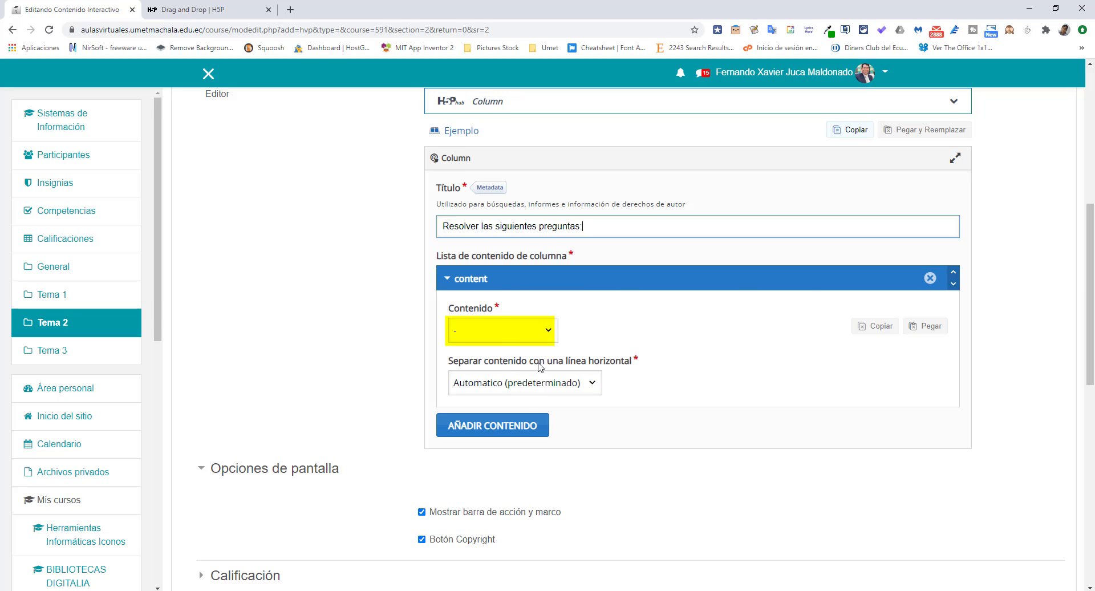
# Set the column's first content to Drag and Drop and paste the question "El rápido desarrollo de las distintas áreas técnicas…" as its title
pyautogui.click(548, 334)
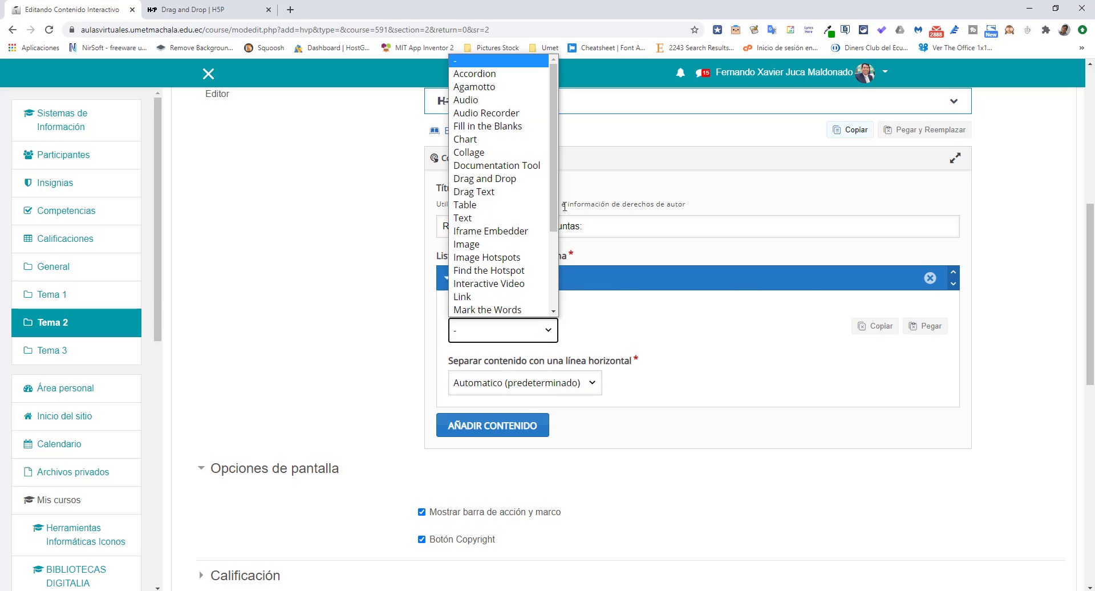
pyautogui.click(519, 180)
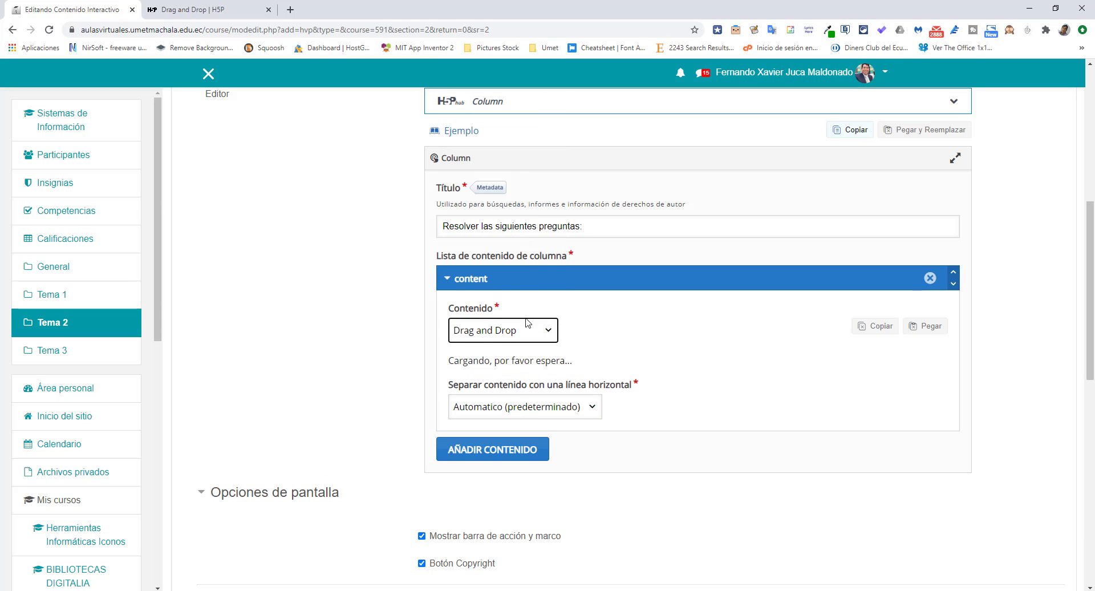
pyautogui.scroll(-8, 561, 373)
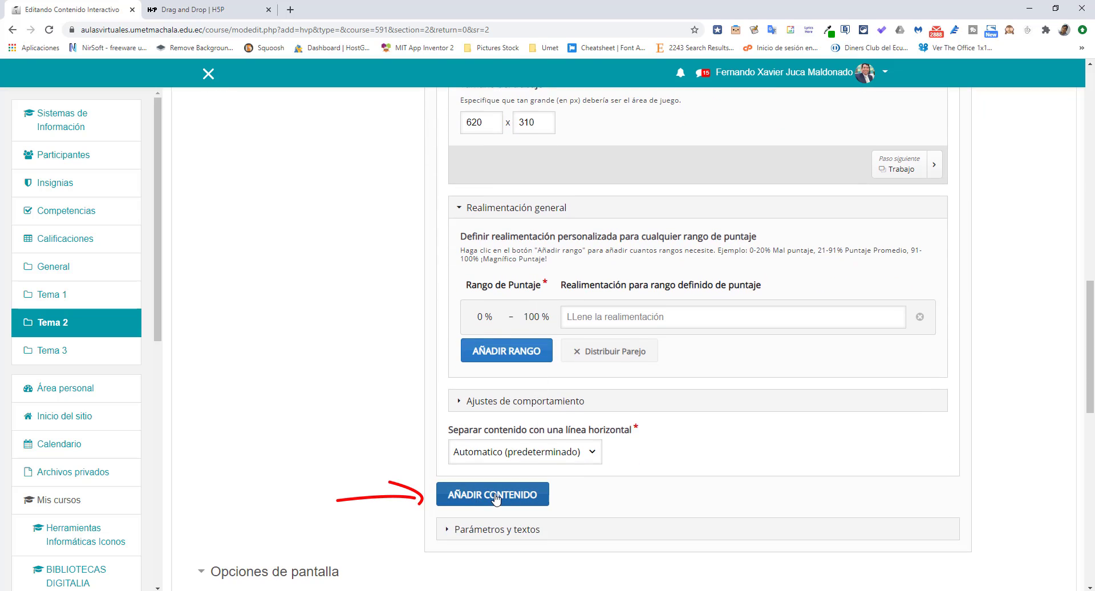
pyautogui.scroll(6, 631, 296)
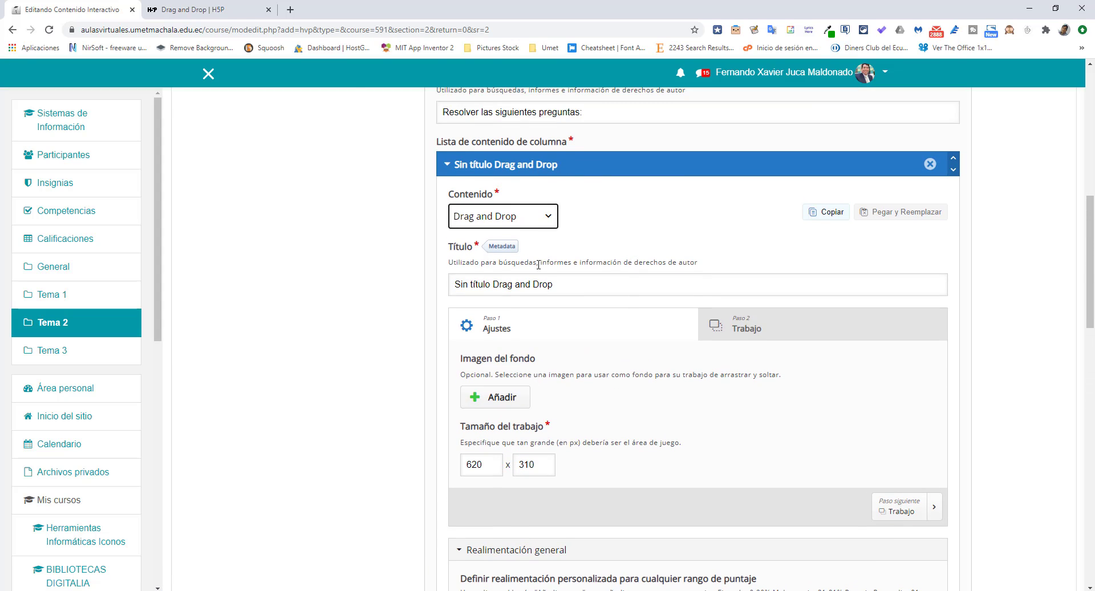
pyautogui.click(457, 285)
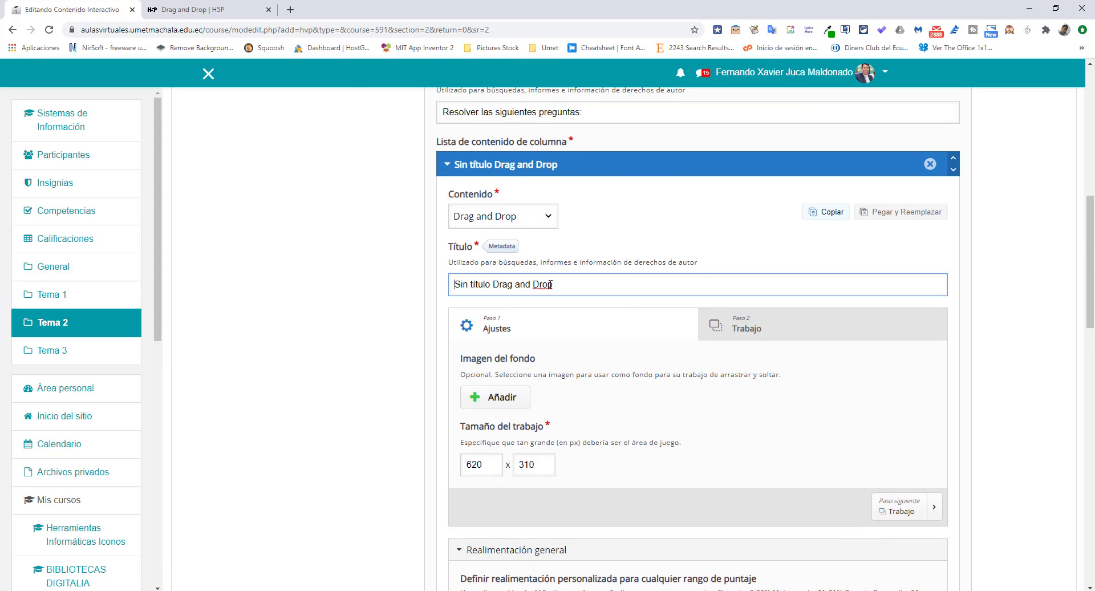
pyautogui.keyDown('shift'); pyautogui.click(460, 285); pyautogui.keyUp('shift')
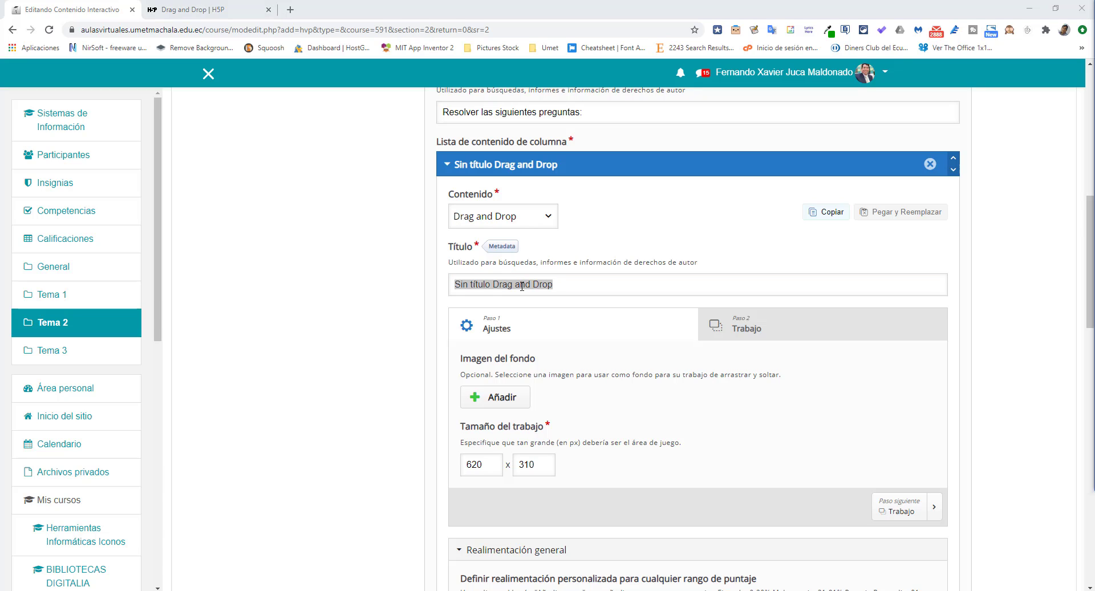
pyautogui.hotkey('ctrl', 'v')
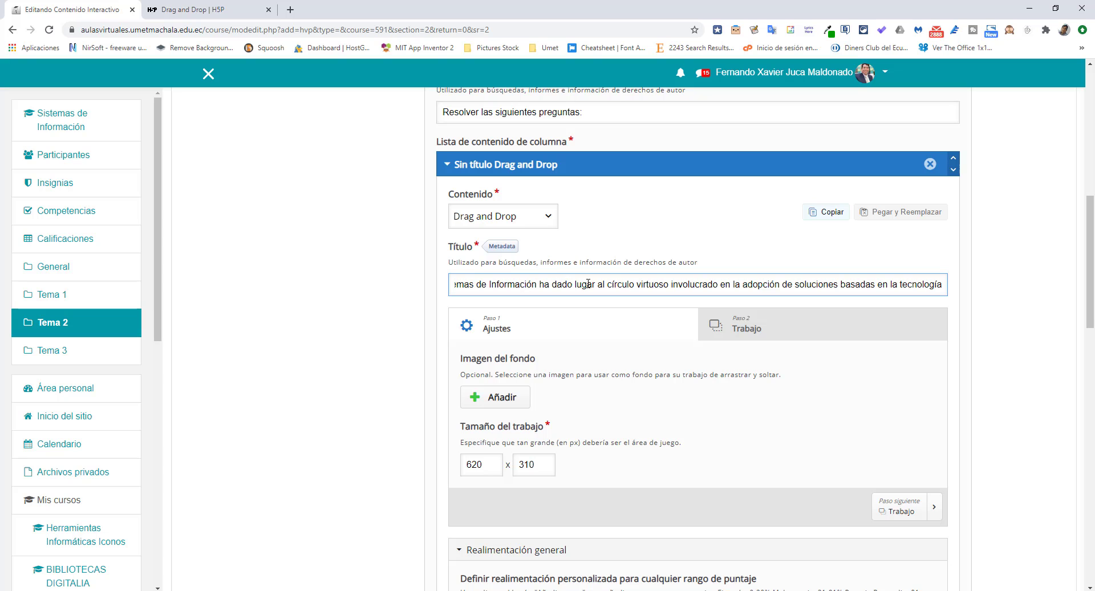
# Add the "efecto red" picture from the Descargas folder as the task's background image
pyautogui.scroll(-1, 600, 288)
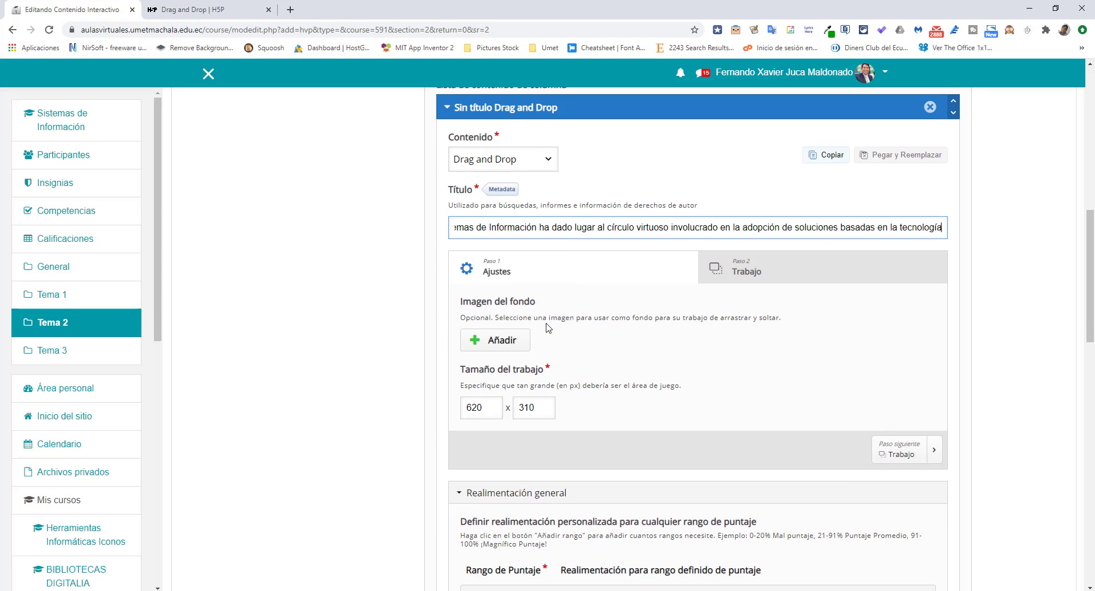
pyautogui.click(498, 341)
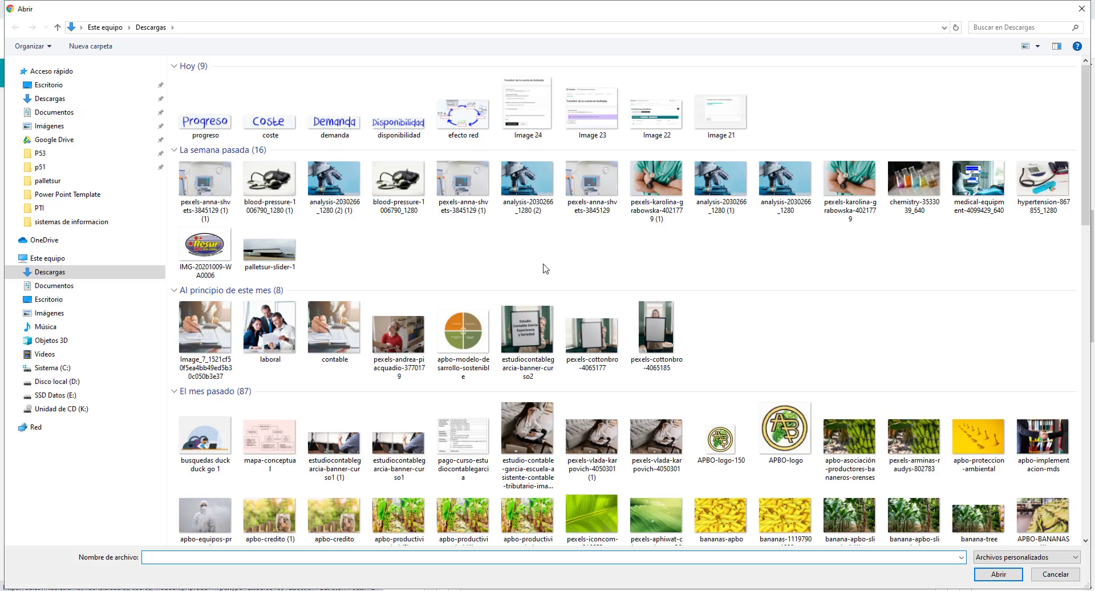
pyautogui.click(519, 122)
pyautogui.click(998, 574)
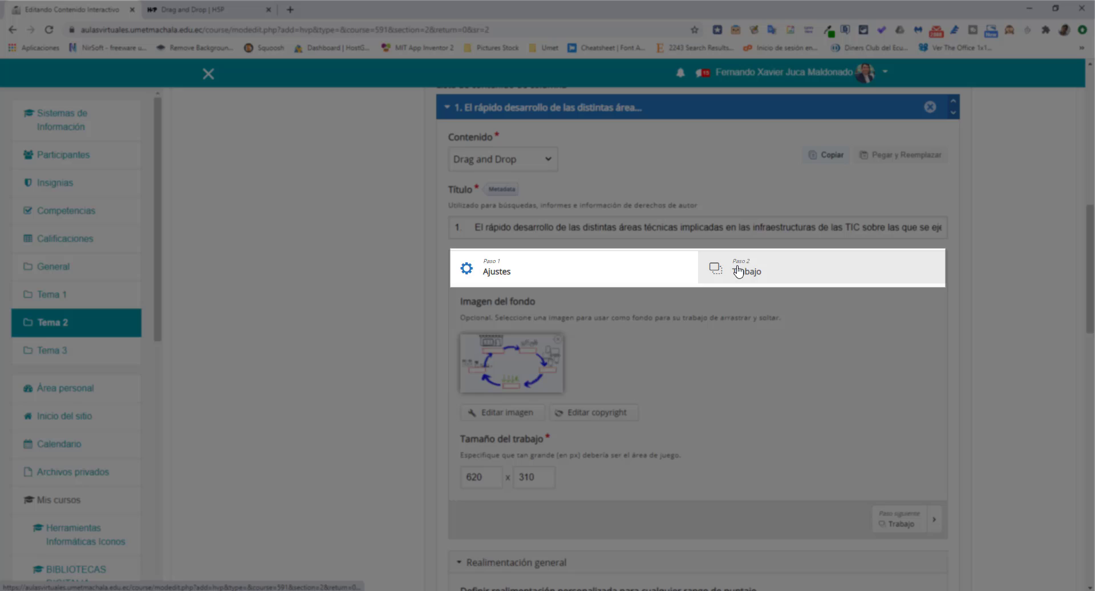
# Go to the Trabajo stage and add a drop zone labelled "Disponibilidad"
pyautogui.click(737, 272)
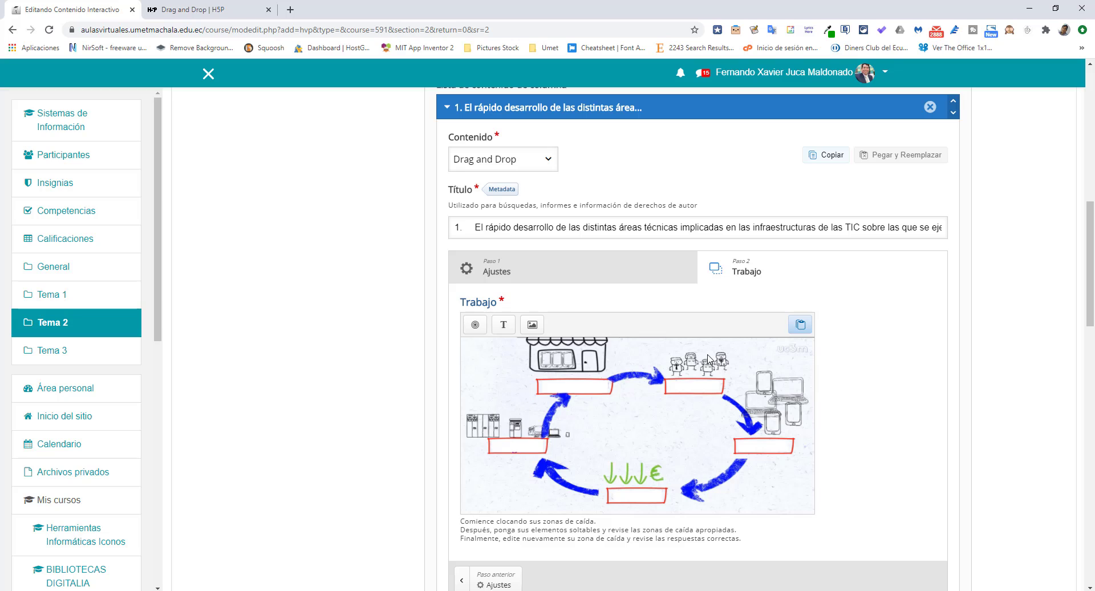
pyautogui.click(477, 333)
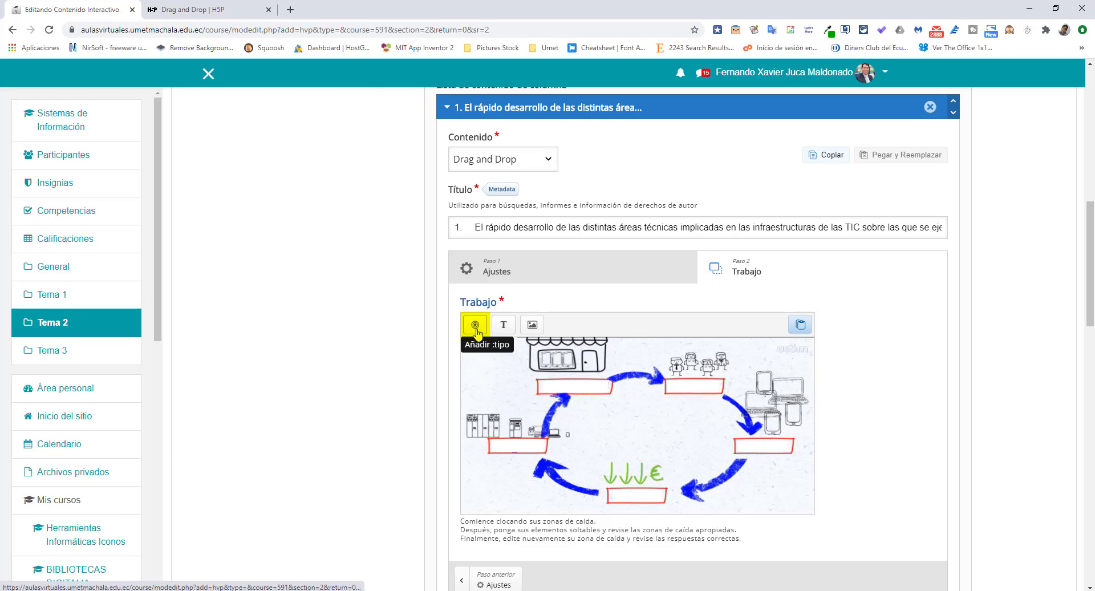
pyautogui.click(504, 325)
pyautogui.click(476, 326)
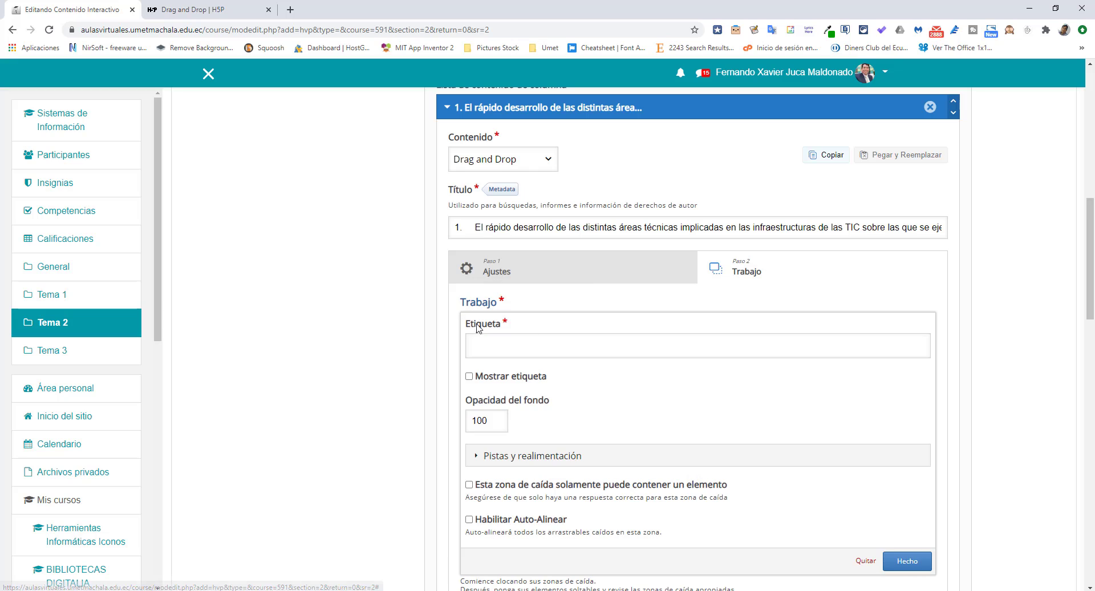
pyautogui.click(508, 344)
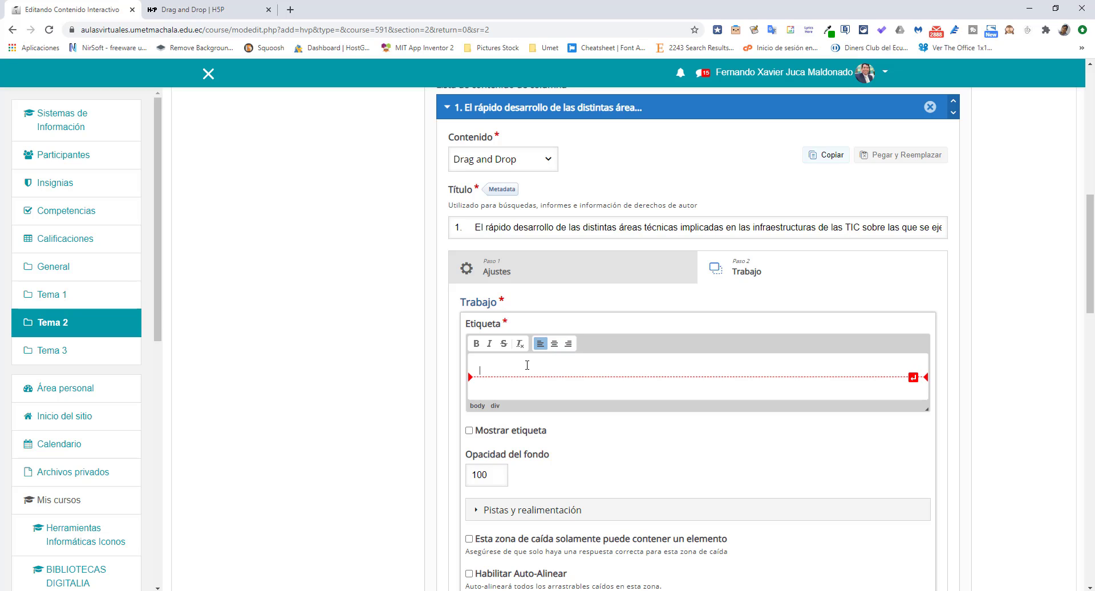
pyautogui.write('Disponibilidad')
# Set the Disponibilidad zone's background opacity to 50, limit it to a single element and enable auto-align
pyautogui.scroll(-3, 482, 410)
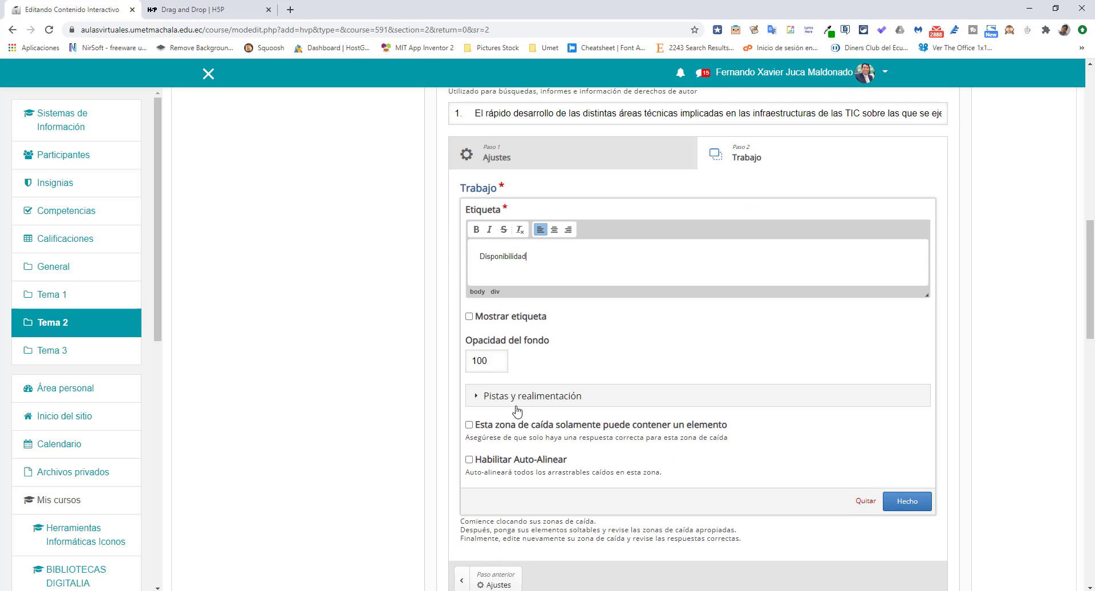
pyautogui.moveTo(491, 304); pyautogui.dragTo(467, 303)
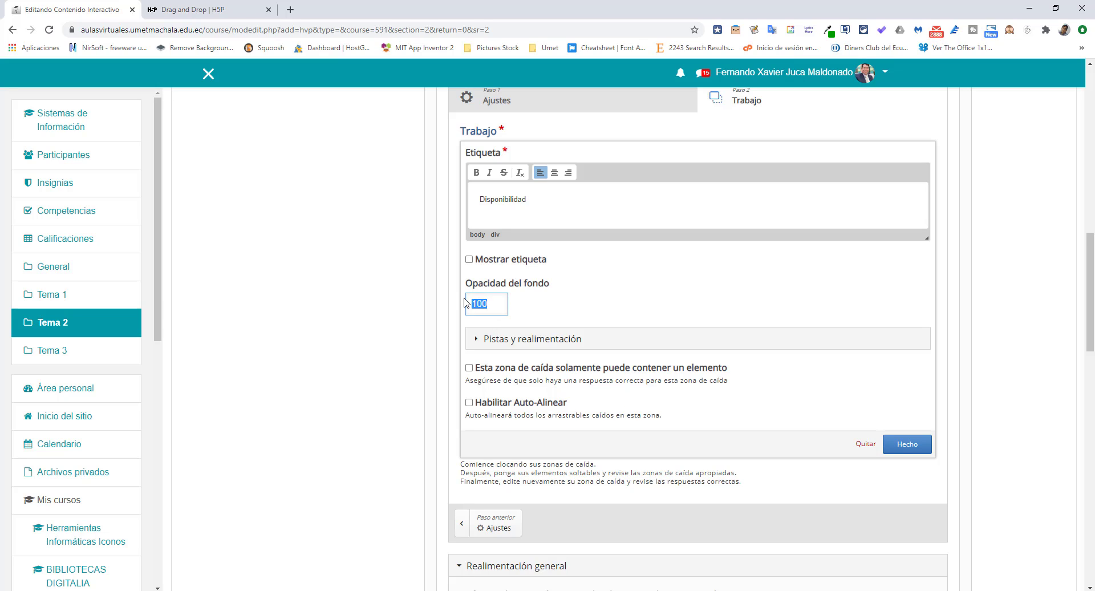
pyautogui.write('50')
pyautogui.click(469, 369)
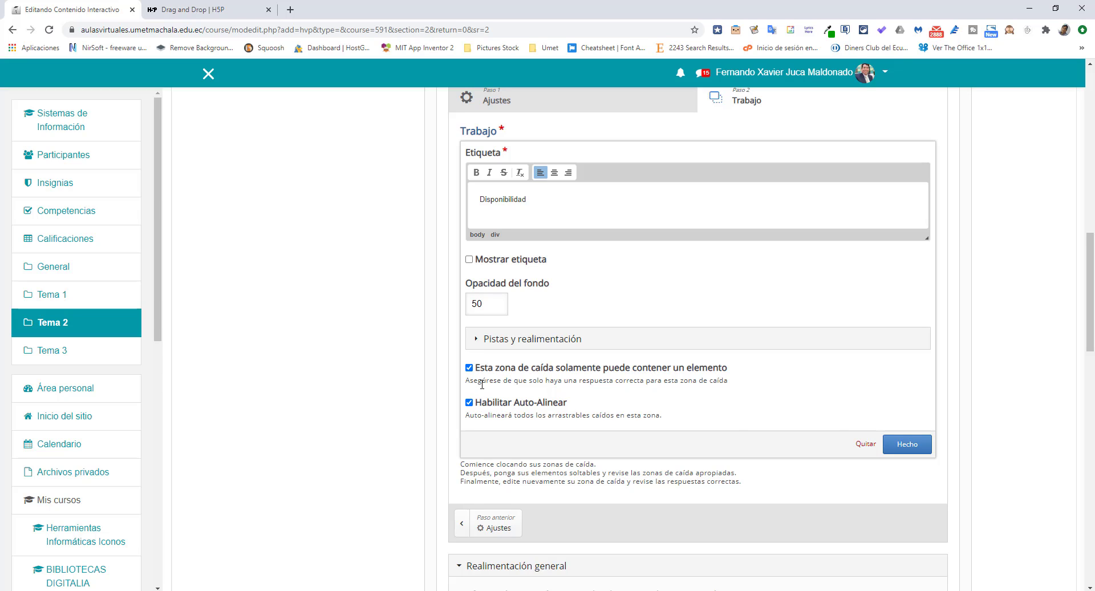
# Fit the Disponibilidad zone over the red box below the shop and place a copy of it over the box below the people
pyautogui.click(907, 444)
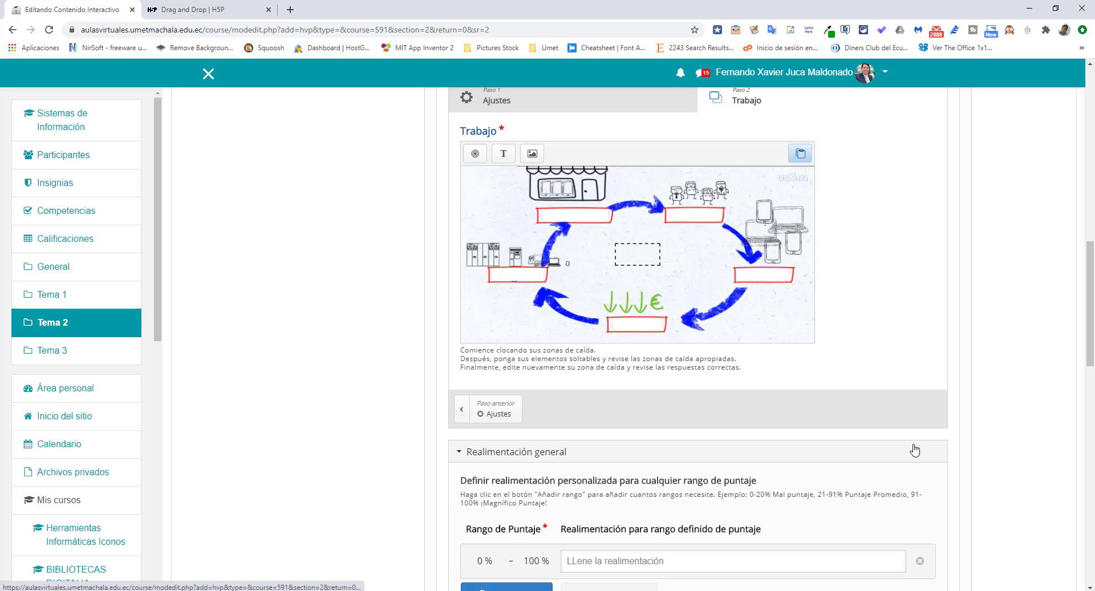
pyautogui.moveTo(638, 263); pyautogui.dragTo(608, 223)
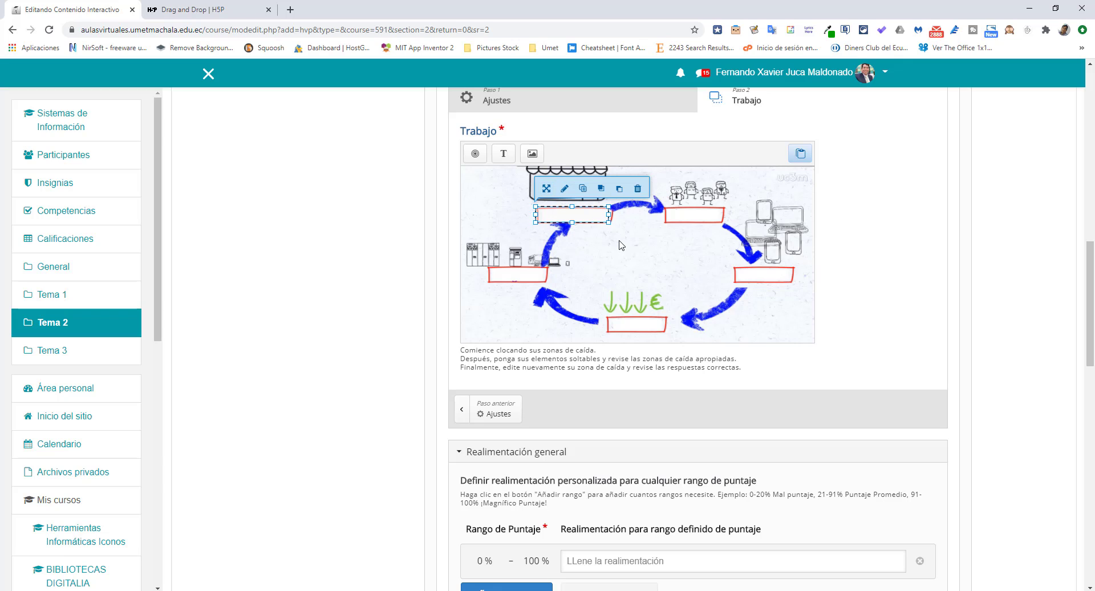
pyautogui.click(583, 190)
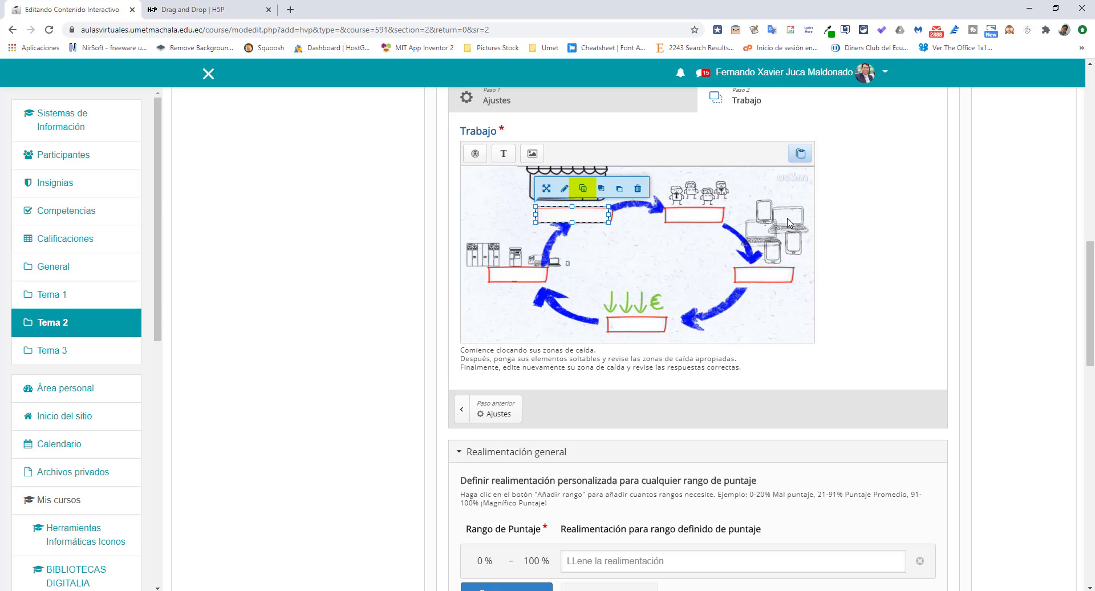
pyautogui.click(801, 155)
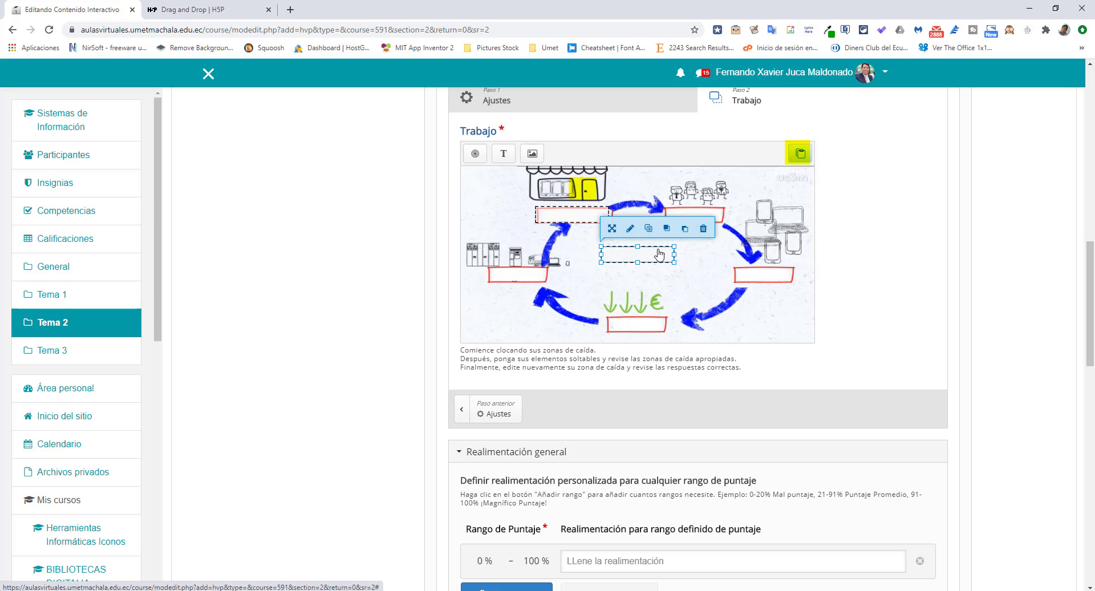
pyautogui.moveTo(658, 255); pyautogui.dragTo(722, 215)
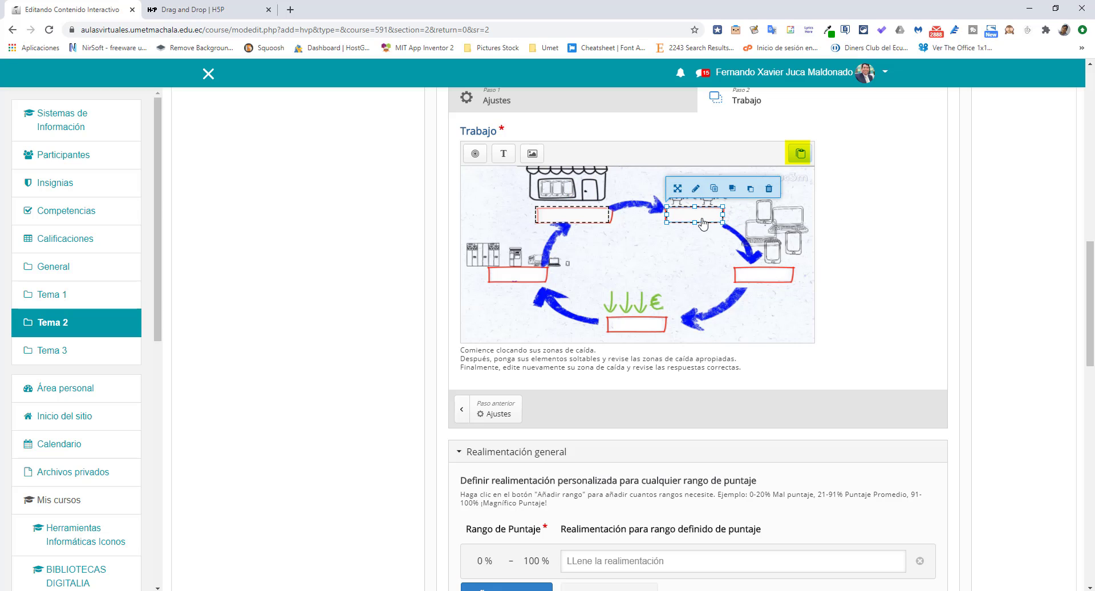
# Change the label of the drop zone below the people to "Demanda"
pyautogui.click(694, 189)
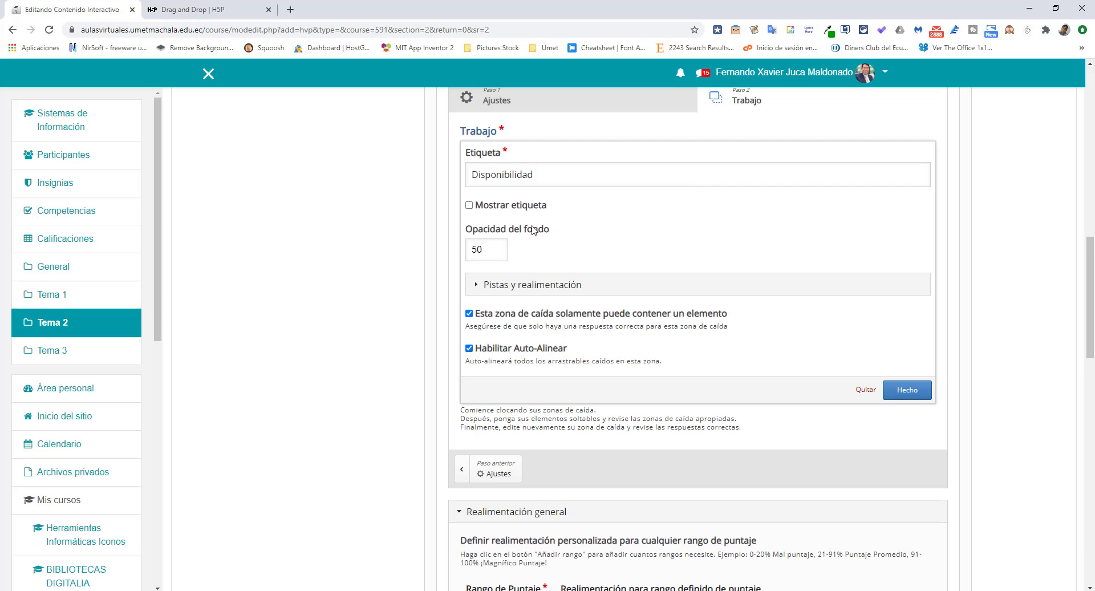
pyautogui.click(528, 173)
pyautogui.doubleClick(511, 195)
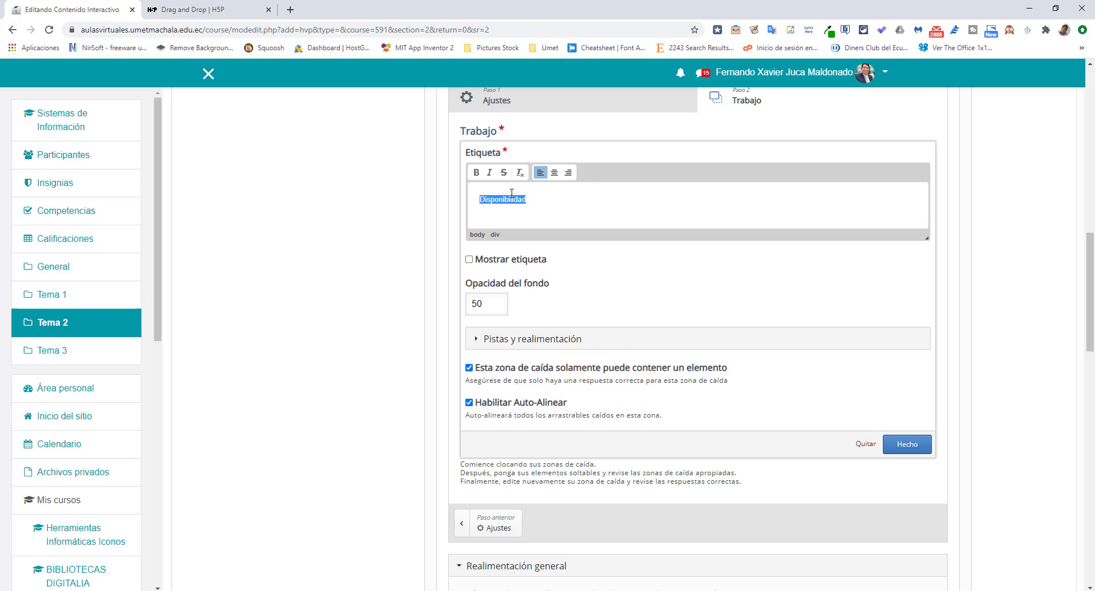
pyautogui.write('Demanda')
pyautogui.click(907, 444)
# Fit another zone copy over the red box below the devices and label it "Volumen"
pyautogui.moveTo(673, 259); pyautogui.dragTo(787, 271)
pyautogui.click(602, 259)
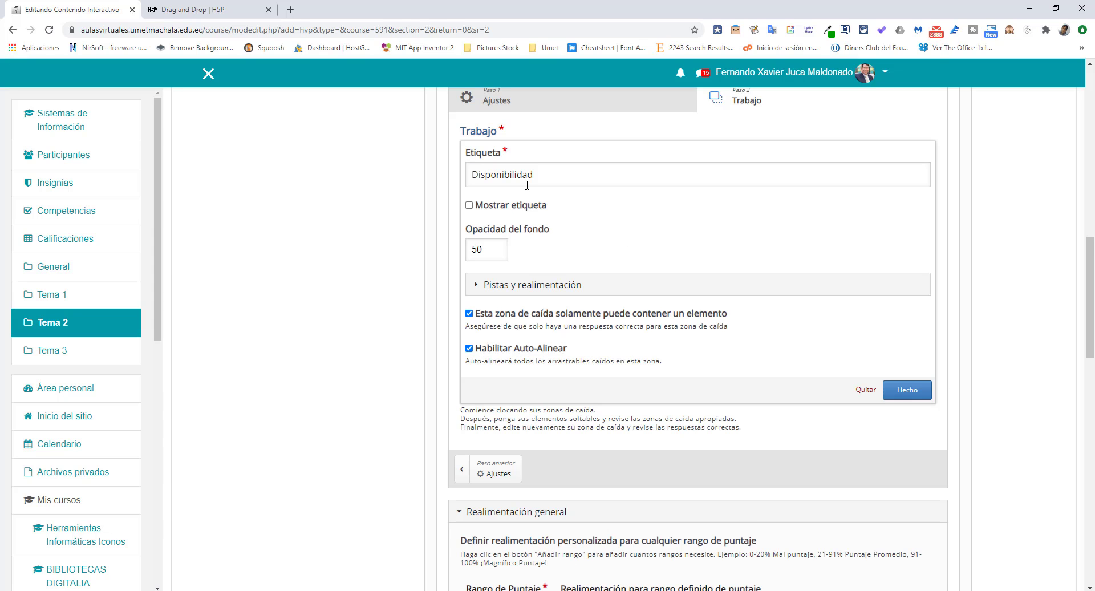
pyautogui.click(905, 386)
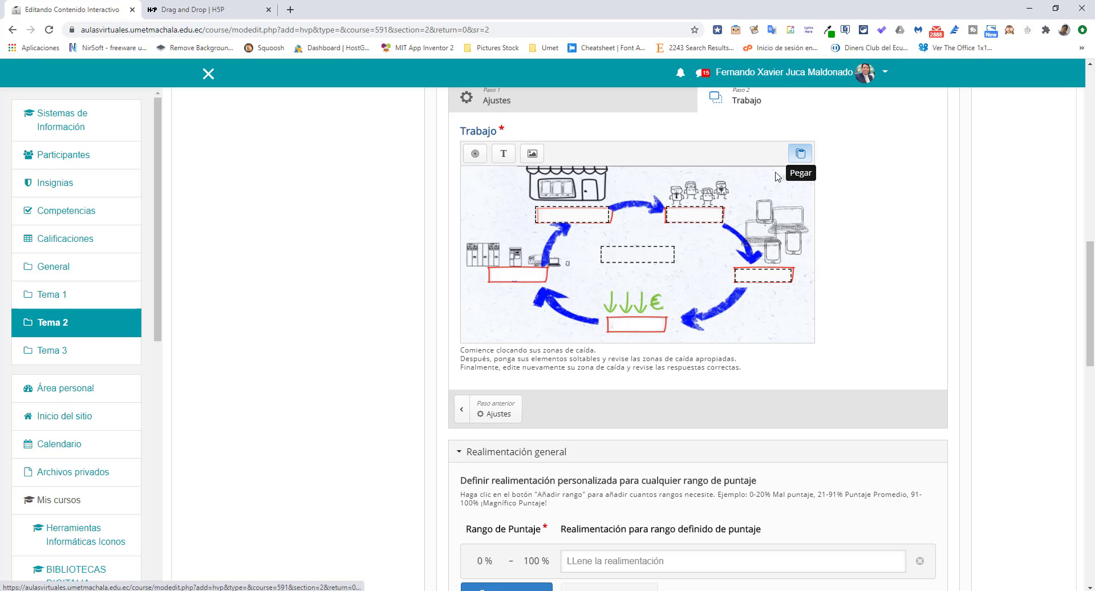
# Add zone copies labelled "Coste" over the red box below the euro sign and "Progreso" over the box below the computers
pyautogui.click(800, 153)
pyautogui.click(637, 298)
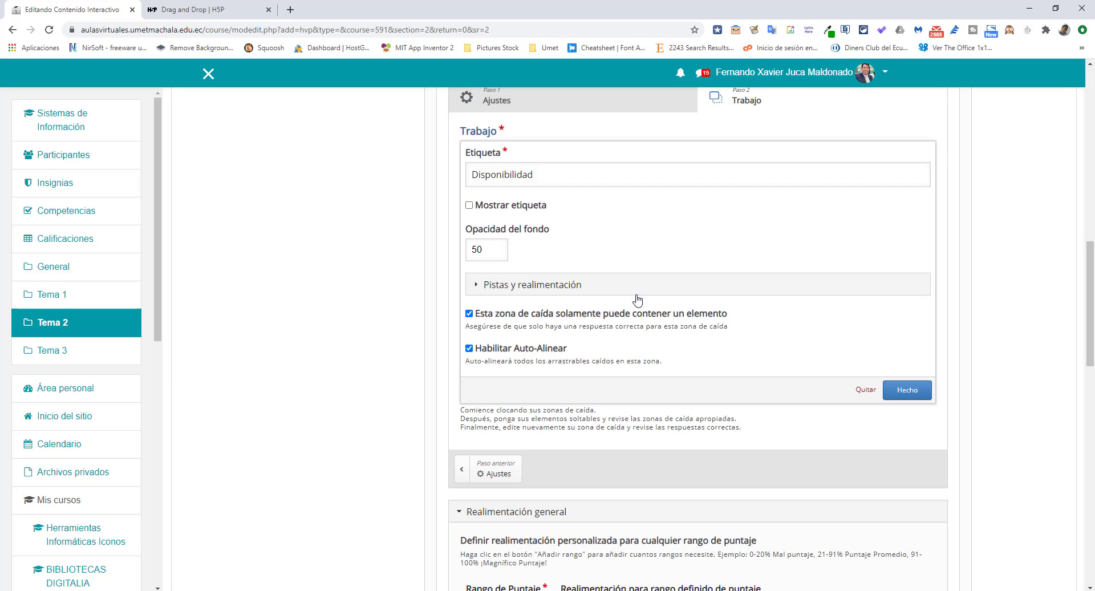
pyautogui.click(536, 177)
pyautogui.press('Return')
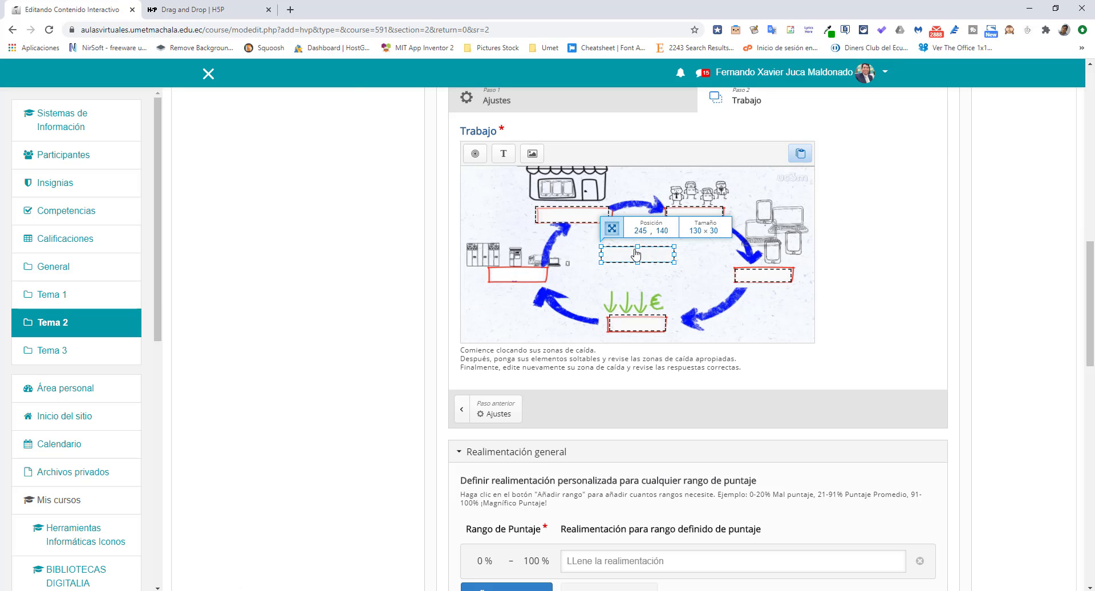
pyautogui.moveTo(636, 255); pyautogui.dragTo(517, 275)
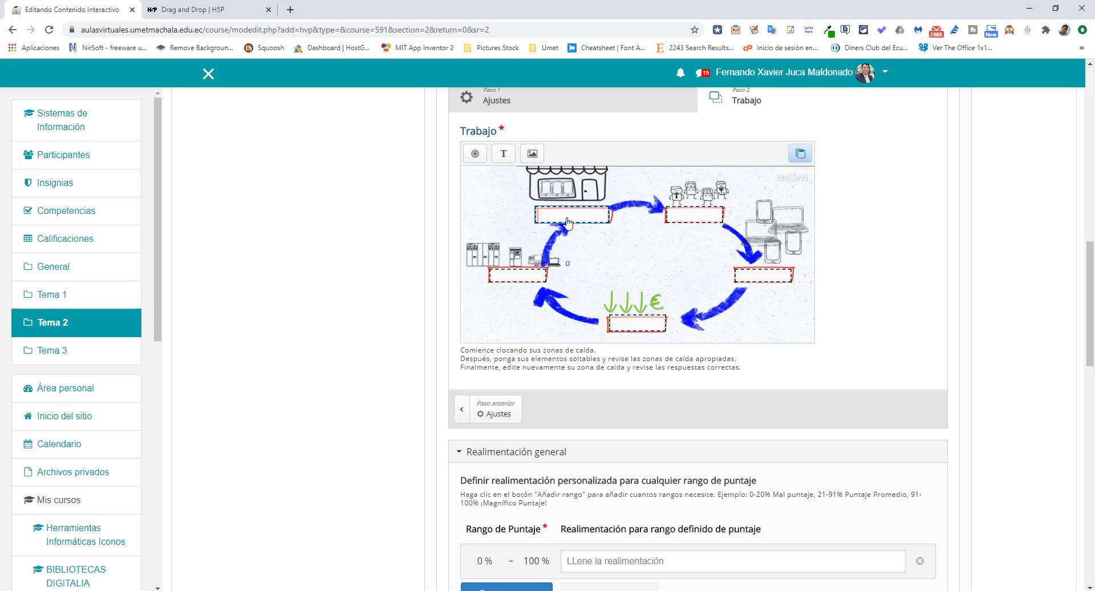
# Add a draggable text "Disponibilidad" allowed in all drop zones and fit it into the picture's lower-right corner
pyautogui.click(505, 153)
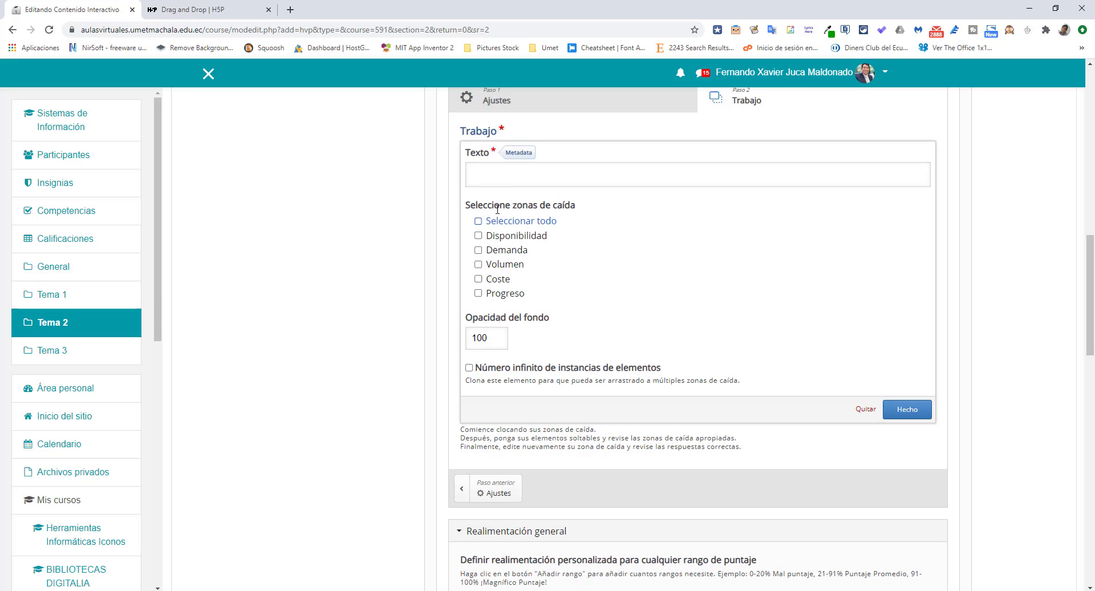
pyautogui.click(498, 174)
pyautogui.hotkey('ctrl', 'v')
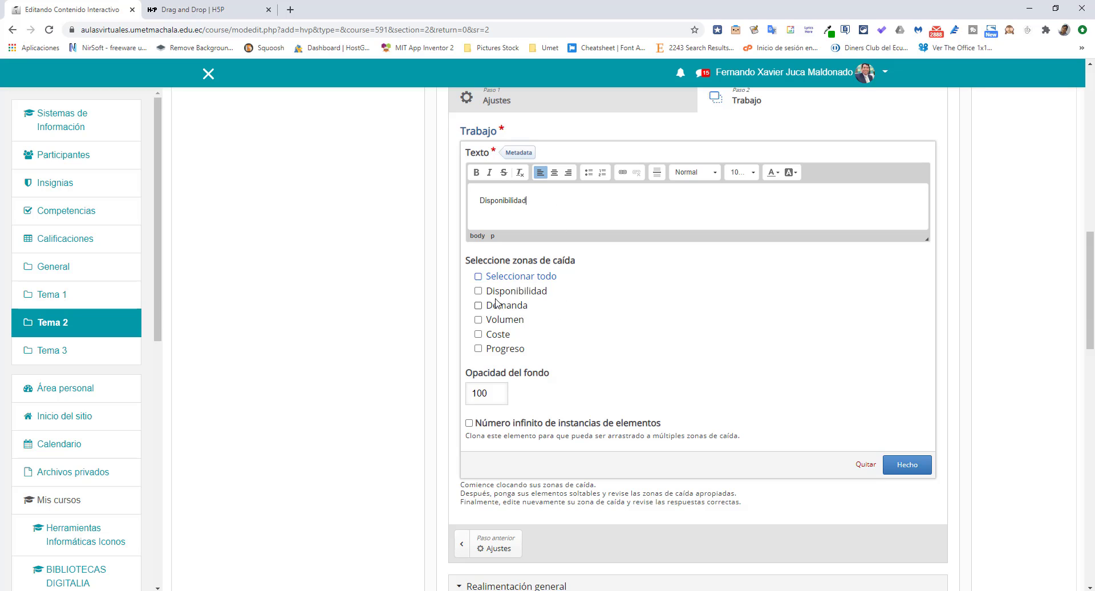
pyautogui.click(477, 277)
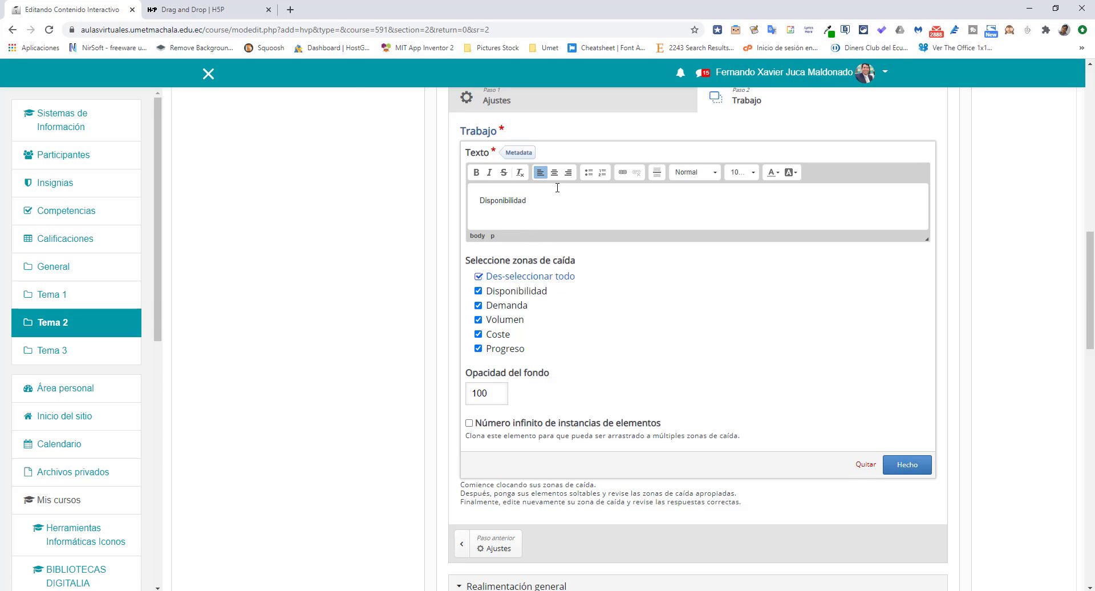
pyautogui.click(907, 464)
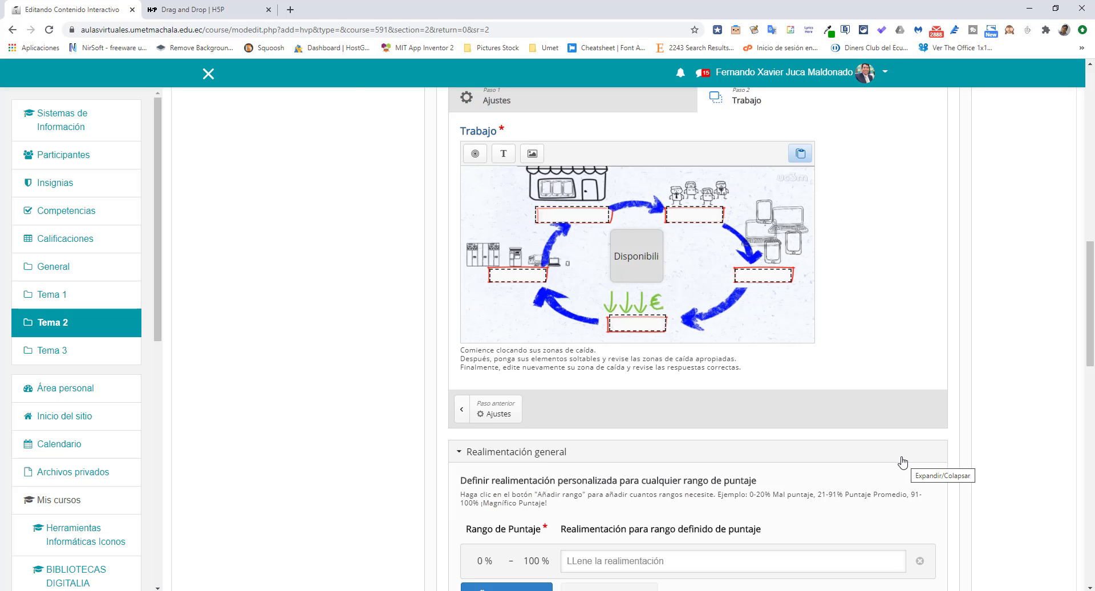
pyautogui.click(631, 273)
pyautogui.moveTo(663, 281); pyautogui.dragTo(784, 334)
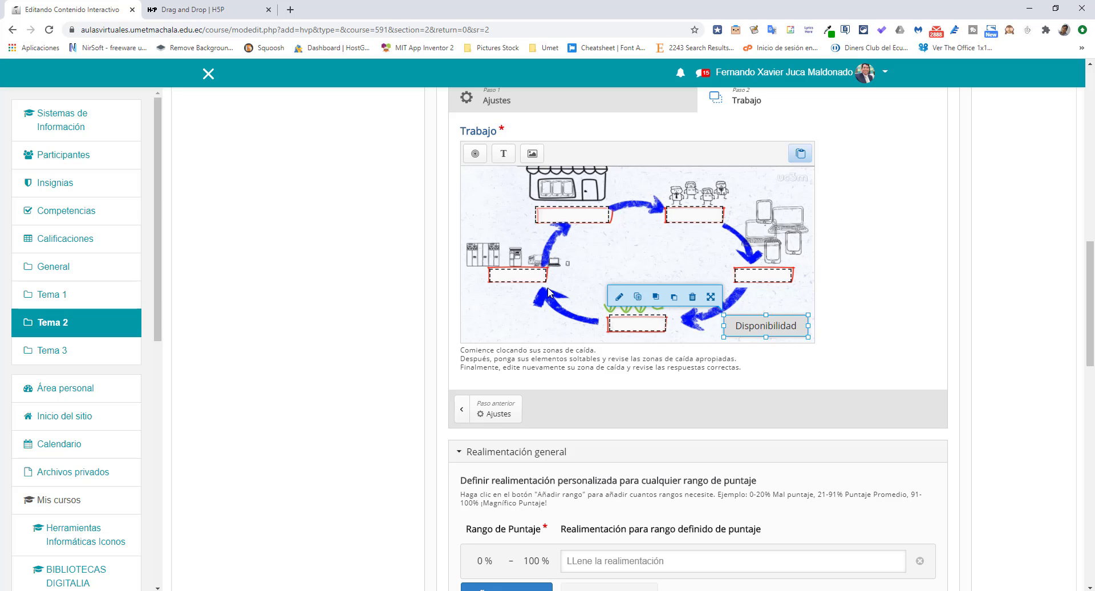
# Mark the Disponibilidad text as the correct element of the drop zone below the shop
pyautogui.click(576, 222)
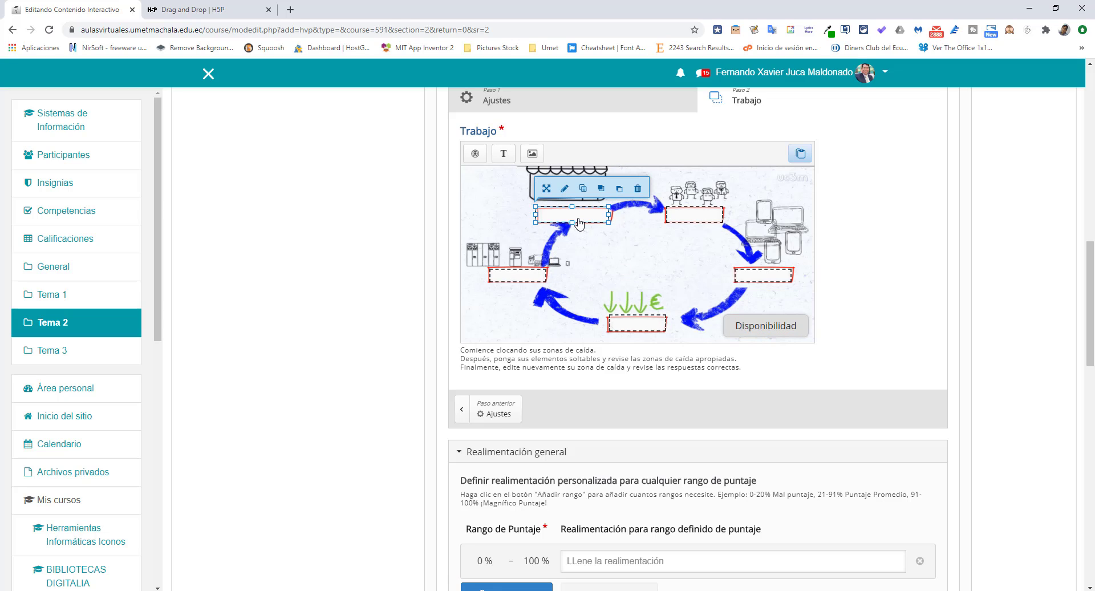
pyautogui.click(563, 188)
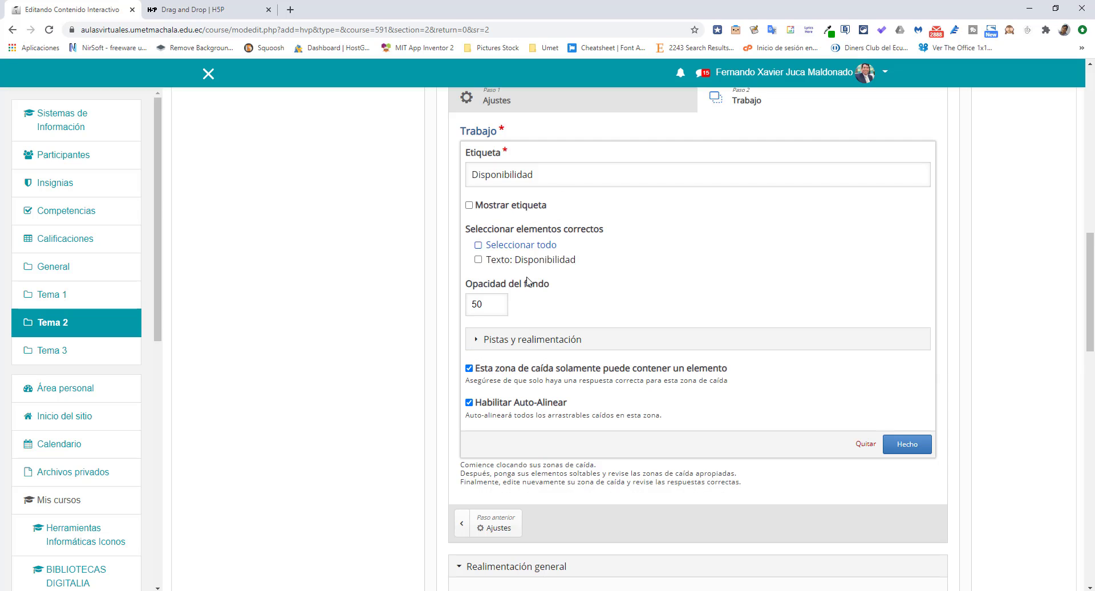
pyautogui.click(480, 260)
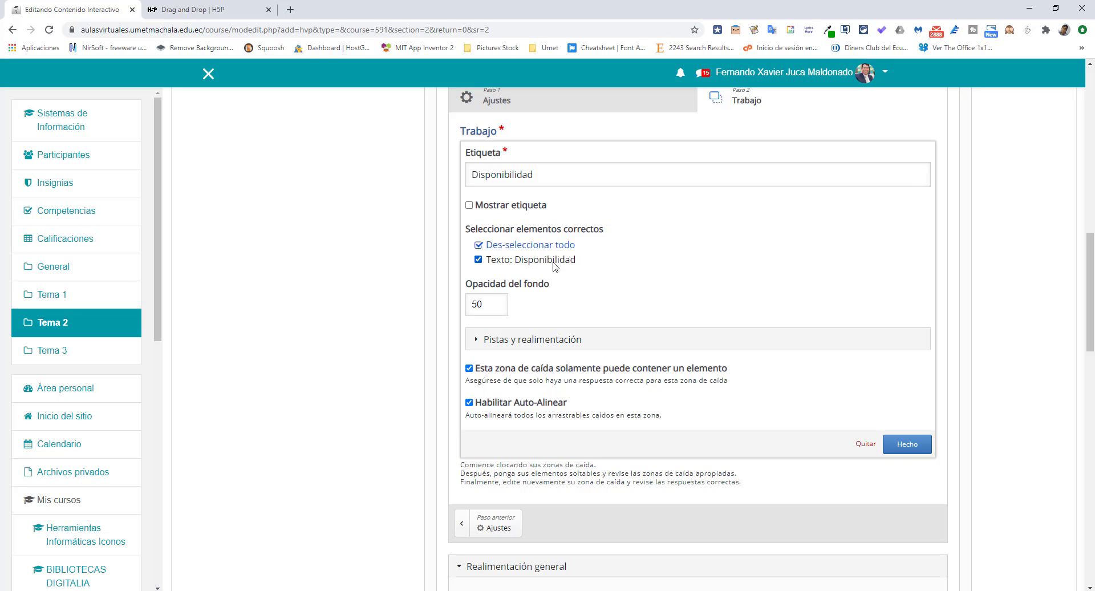
pyautogui.click(905, 443)
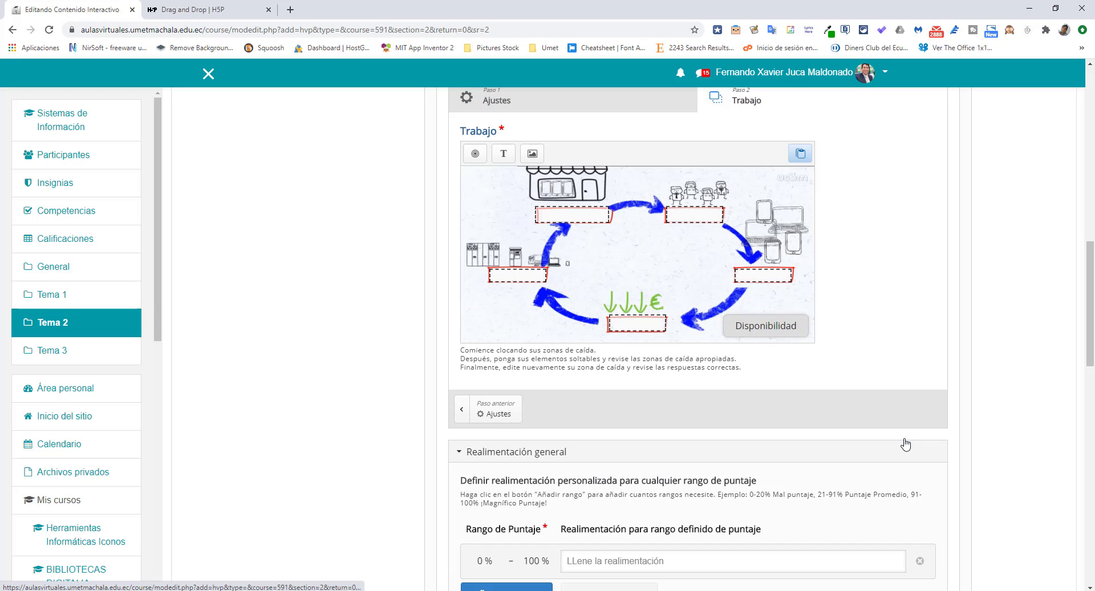
# Duplicate the Disponibilidad text element as "Demanda" and place it in the picture's lower-left corner
pyautogui.click(757, 329)
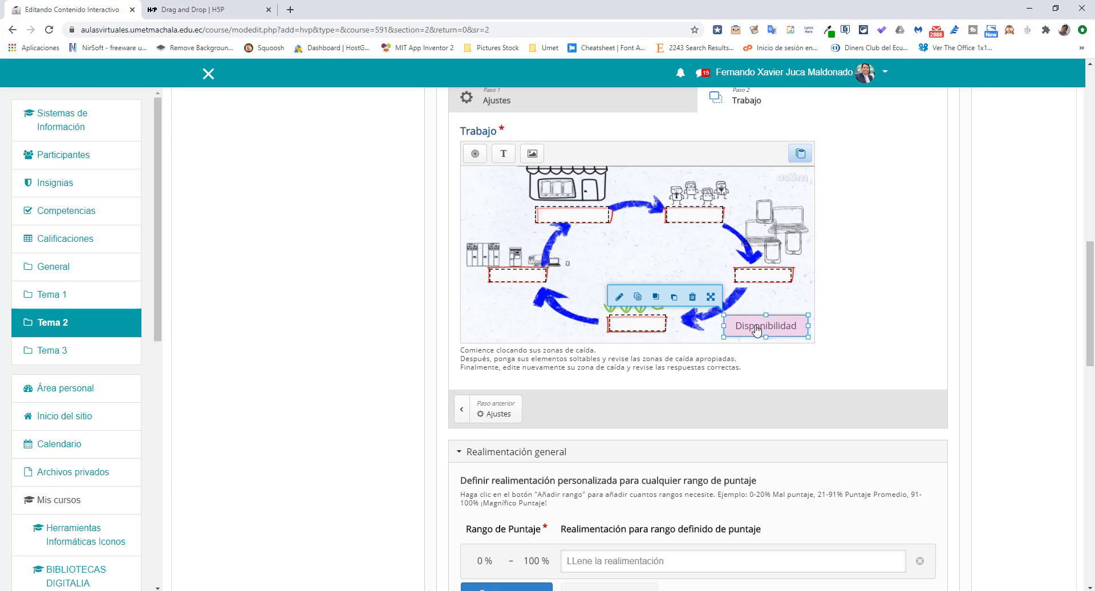
pyautogui.click(636, 296)
pyautogui.click(800, 153)
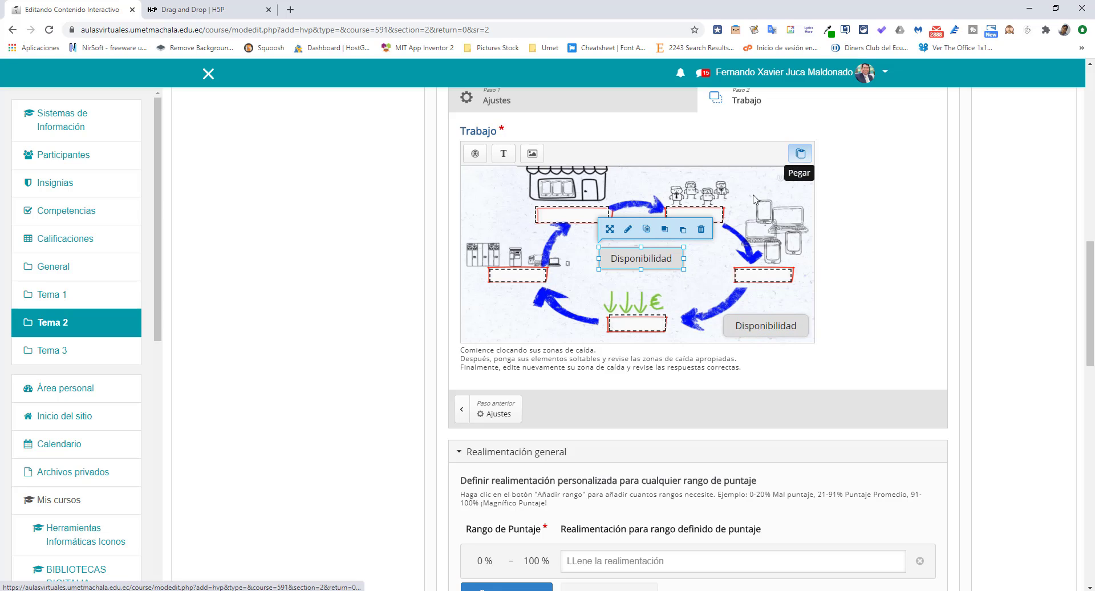
pyautogui.click(628, 228)
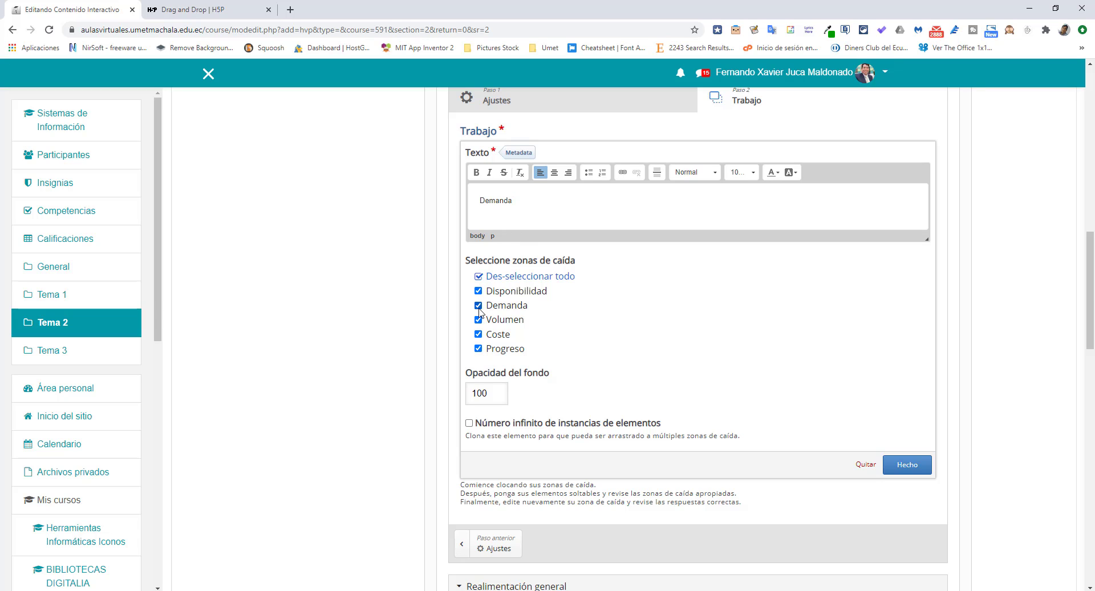
pyautogui.click(896, 464)
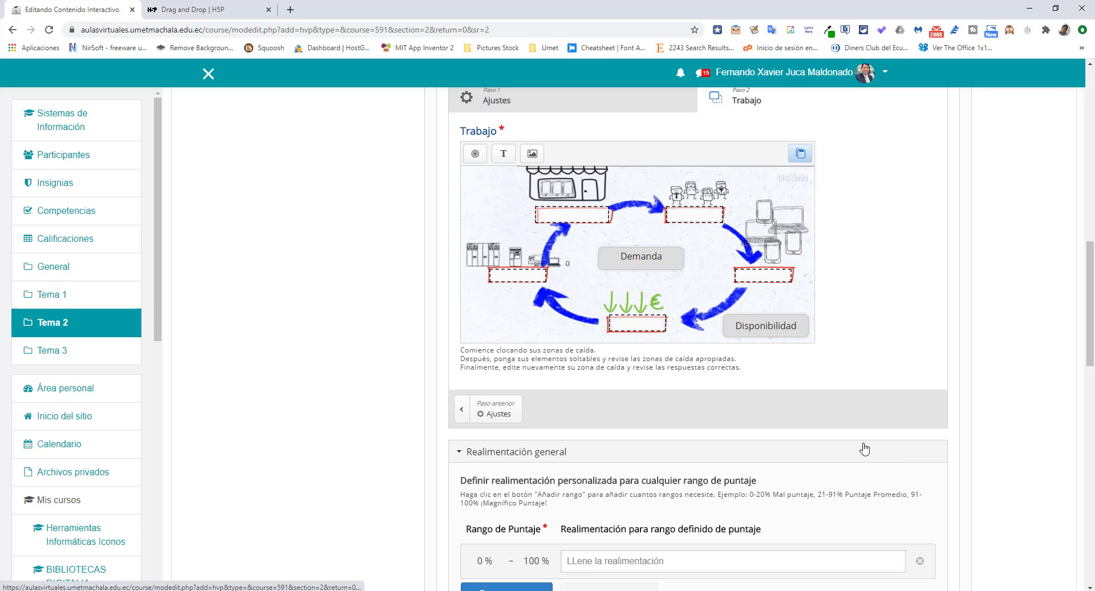
# Mark the Demanda text as the correct element of the drop zone below the people
pyautogui.click(695, 220)
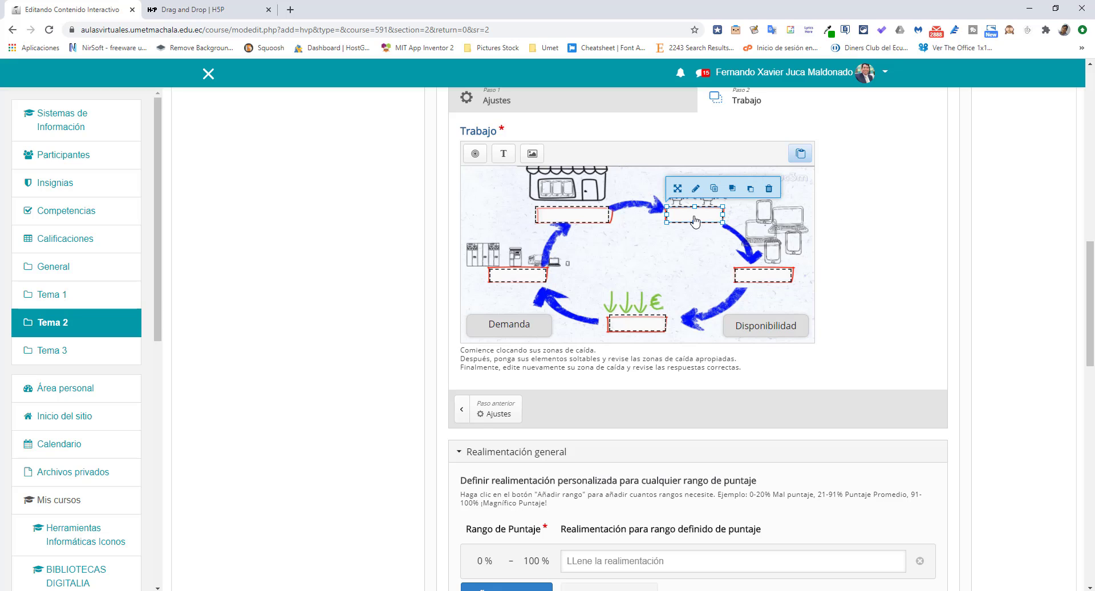
pyautogui.click(696, 190)
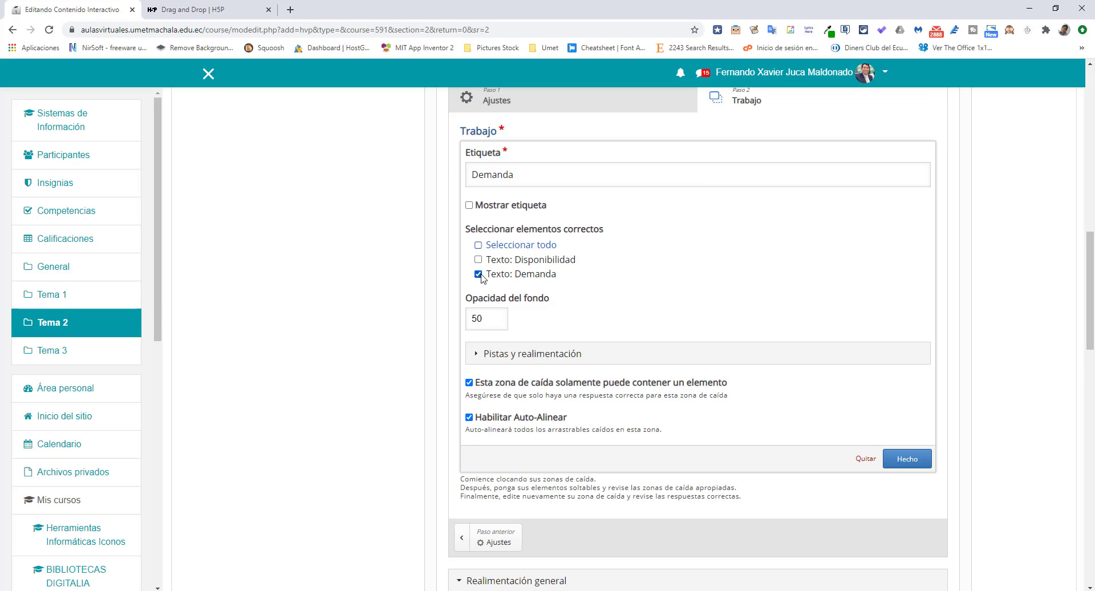
pyautogui.click(912, 461)
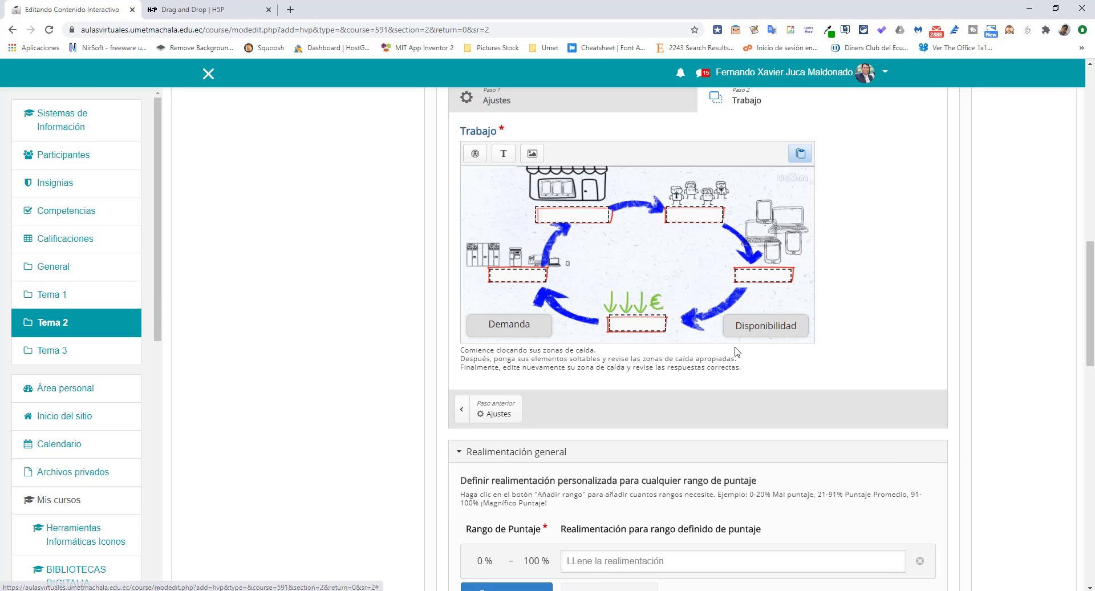
# Change the pasted text copy to "Volumen" and move it to the picture's upper-right corner
pyautogui.click(673, 256)
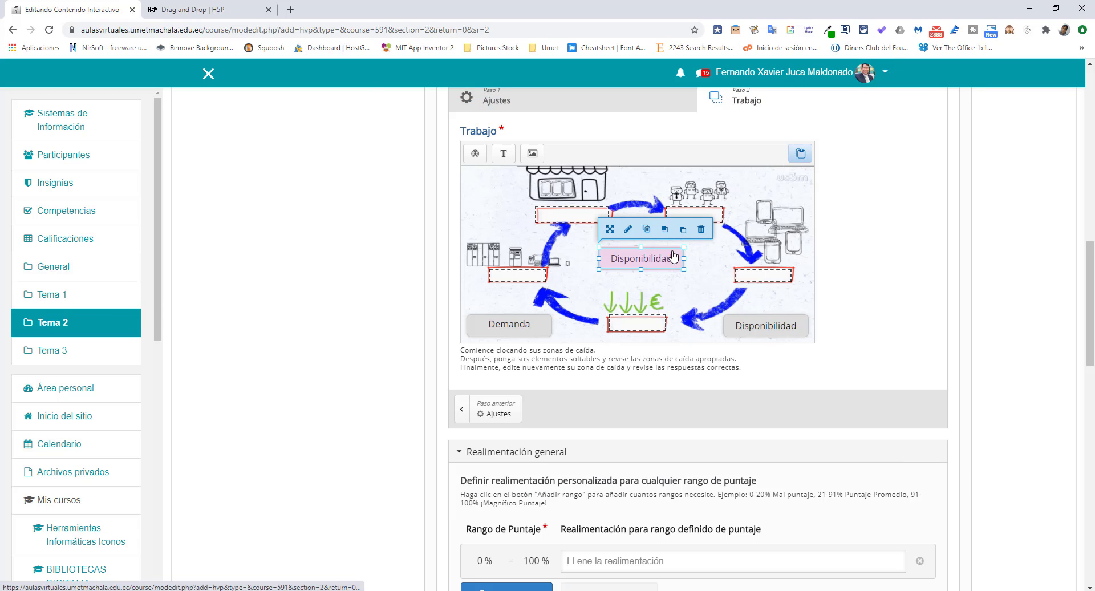
pyautogui.click(629, 231)
pyautogui.click(517, 192)
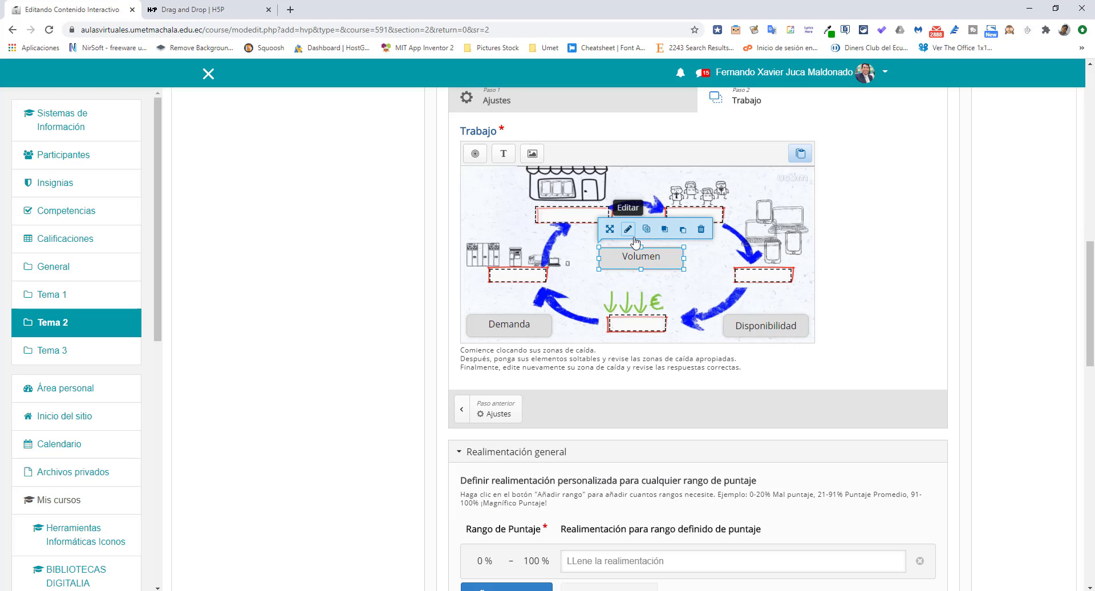
pyautogui.moveTo(646, 263); pyautogui.dragTo(775, 183)
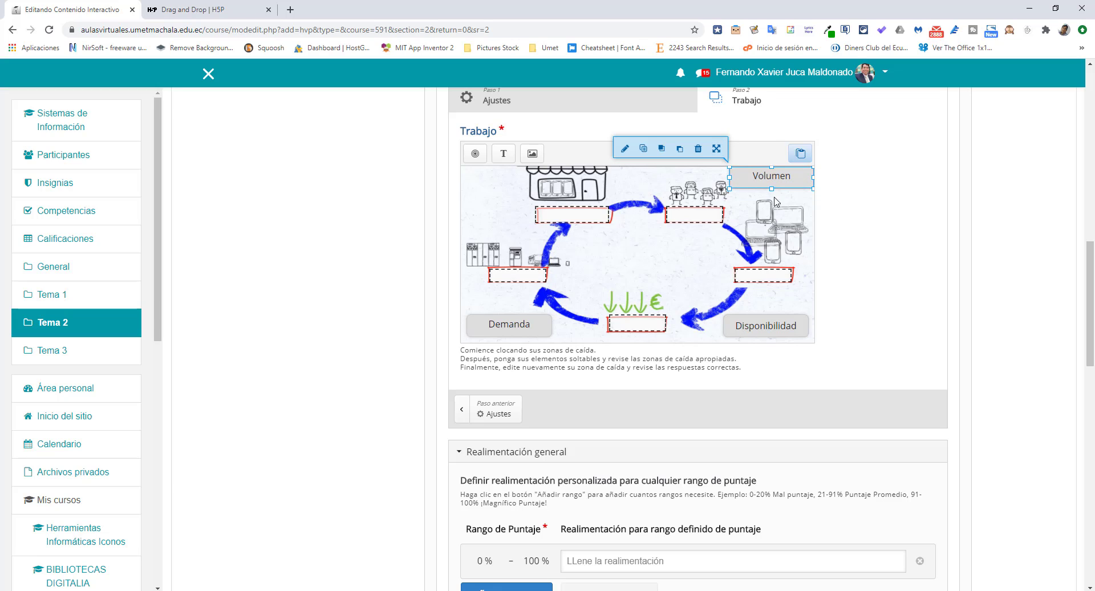
# Mark the Volumen text as the correct element of the drop zone below the devices
pyautogui.click(765, 278)
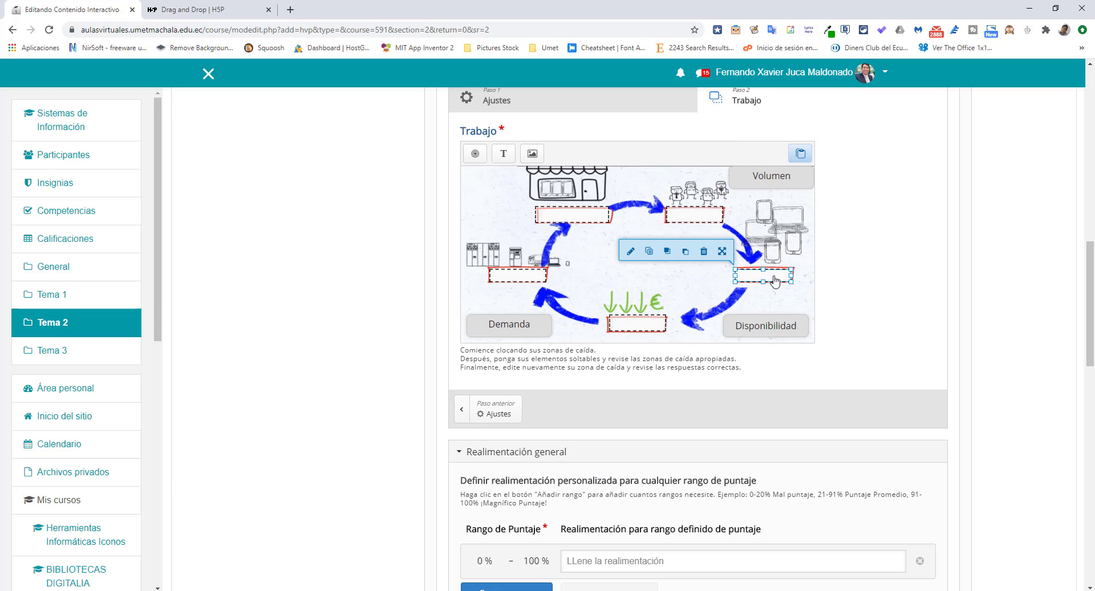
pyautogui.click(635, 252)
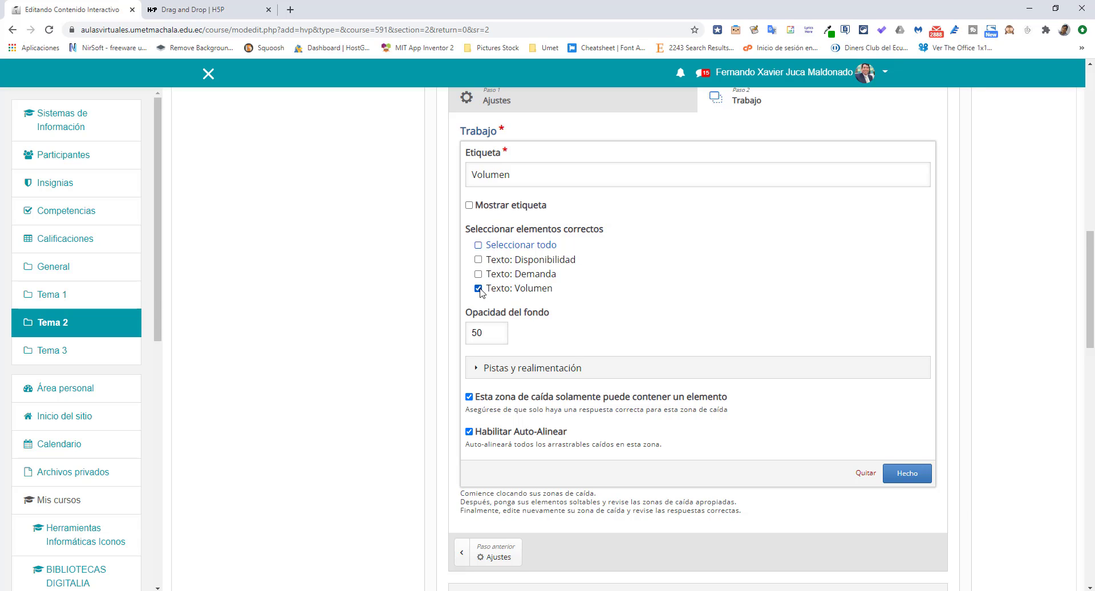
pyautogui.click(915, 475)
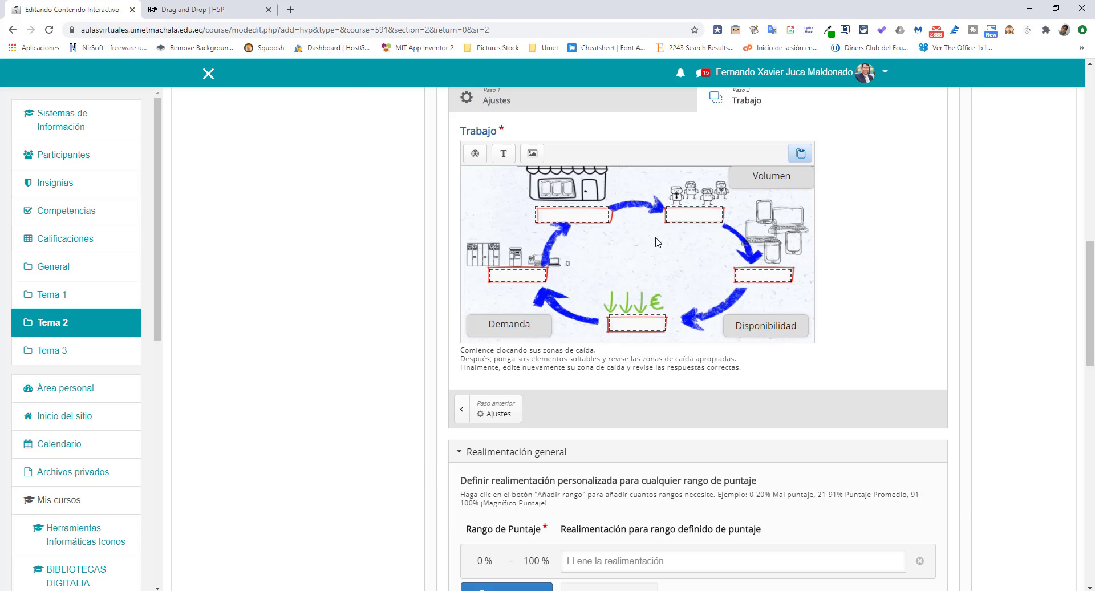
# Paste another text copy, change it to "Coste", and place it narrowed in the picture's upper-left corner
pyautogui.click(800, 153)
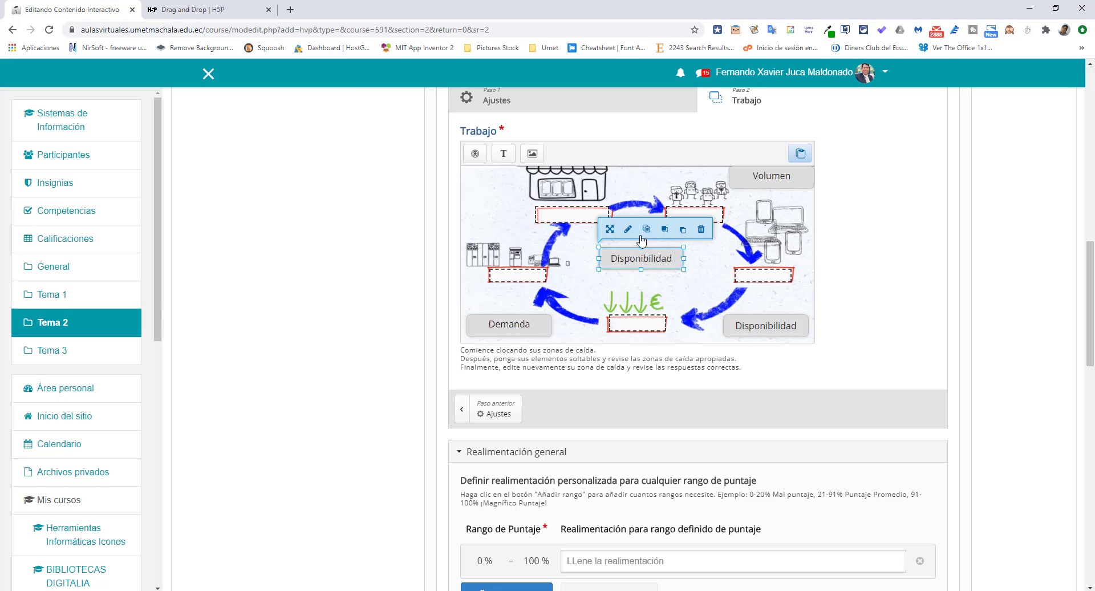
pyautogui.click(624, 226)
pyautogui.click(526, 191)
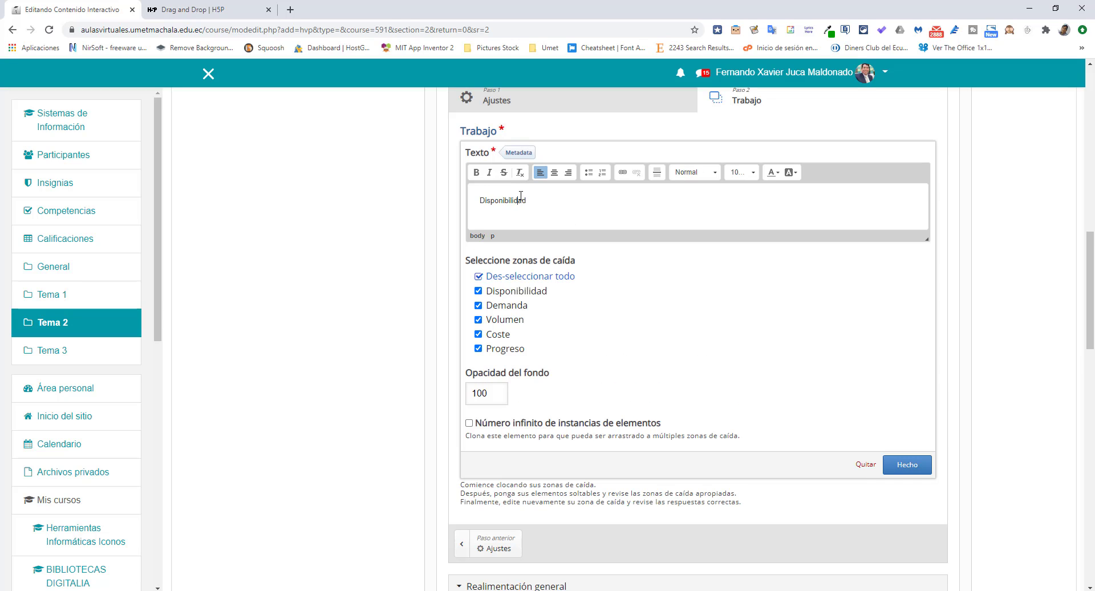
pyautogui.doubleClick(521, 197)
pyautogui.write('Coste')
pyautogui.click(906, 464)
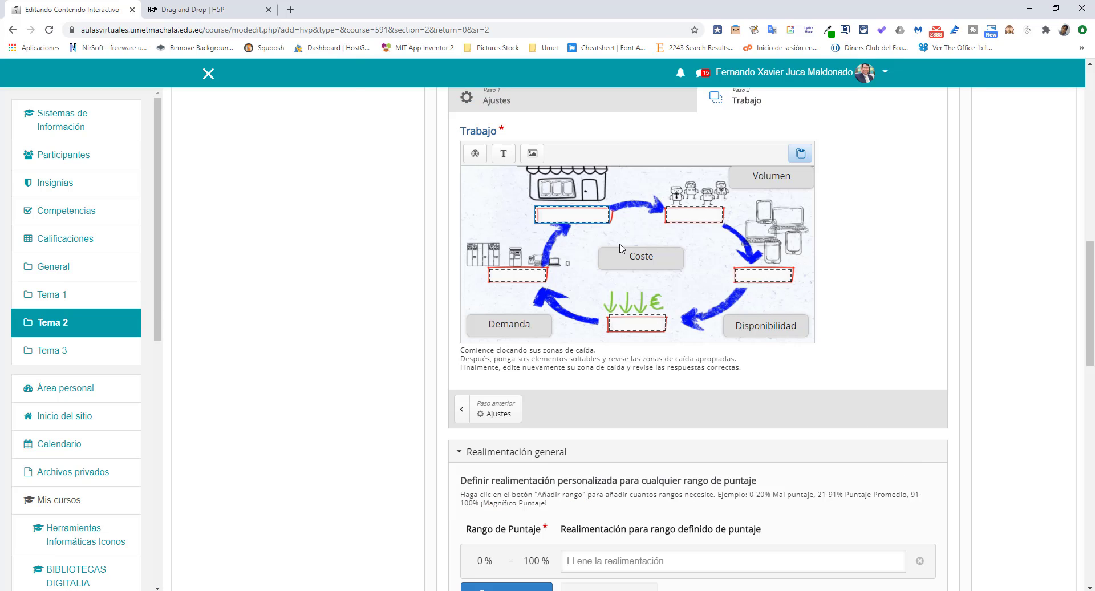
pyautogui.moveTo(667, 267); pyautogui.dragTo(515, 203)
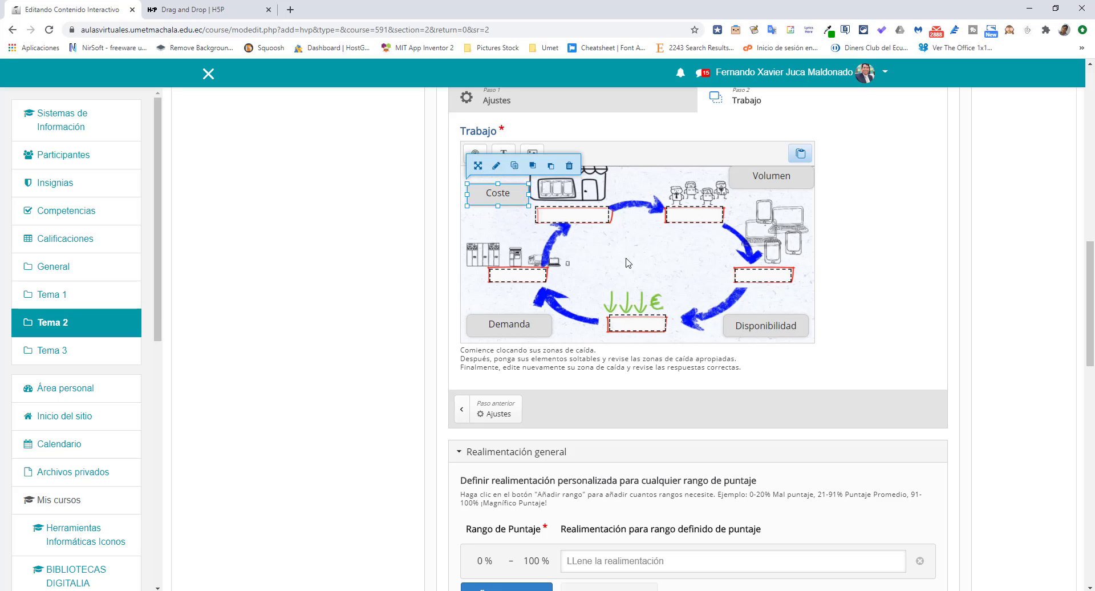
# Mark the Coste text as the correct element of the drop zone below the euro symbol
pyautogui.click(638, 324)
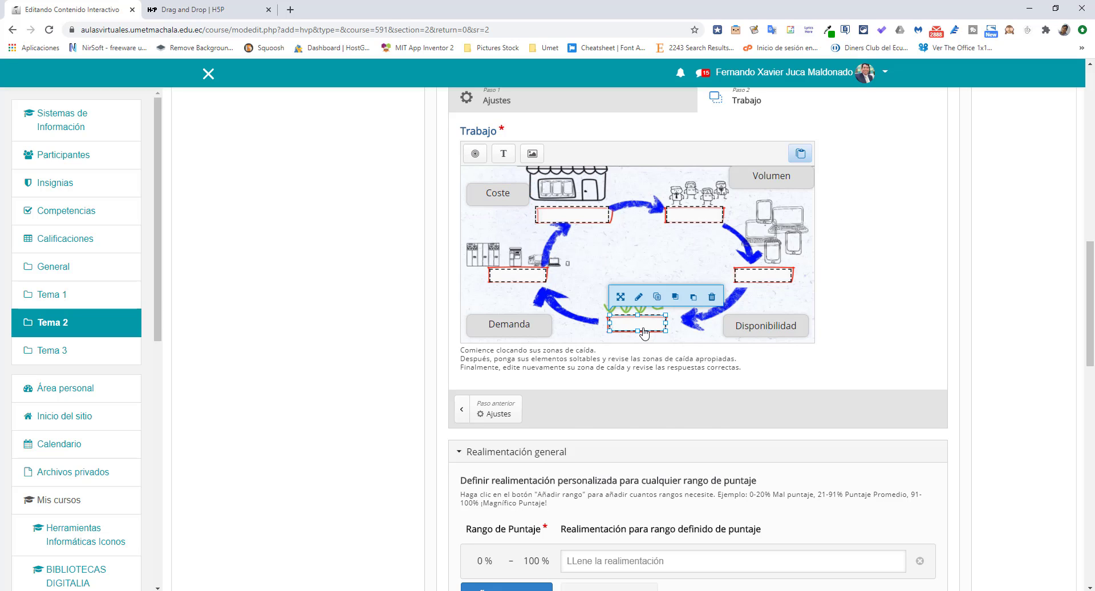
pyautogui.click(636, 300)
pyautogui.click(478, 303)
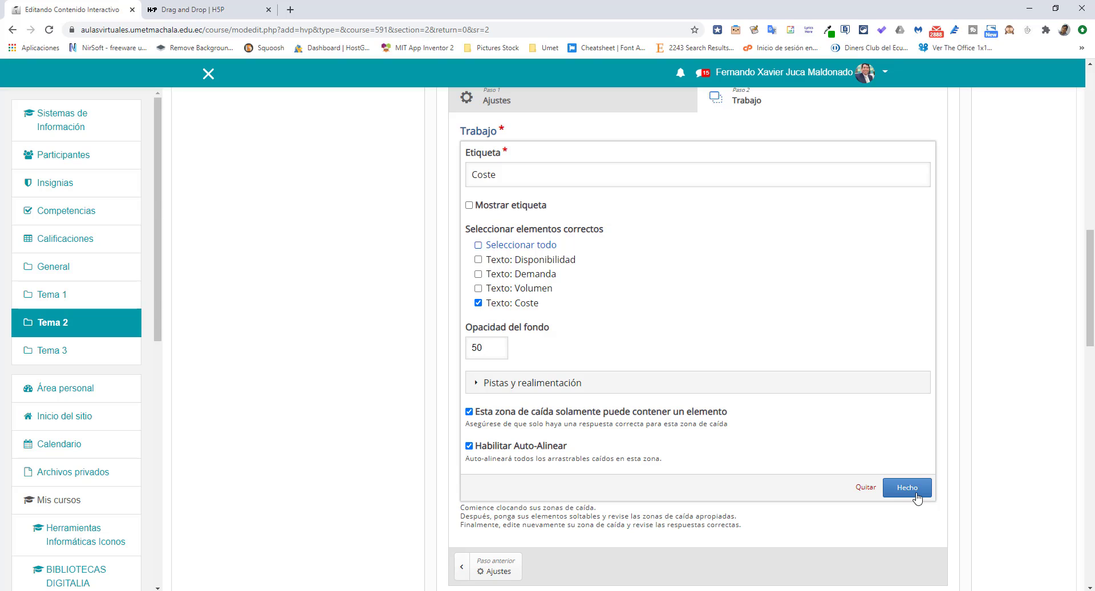
pyautogui.click(906, 488)
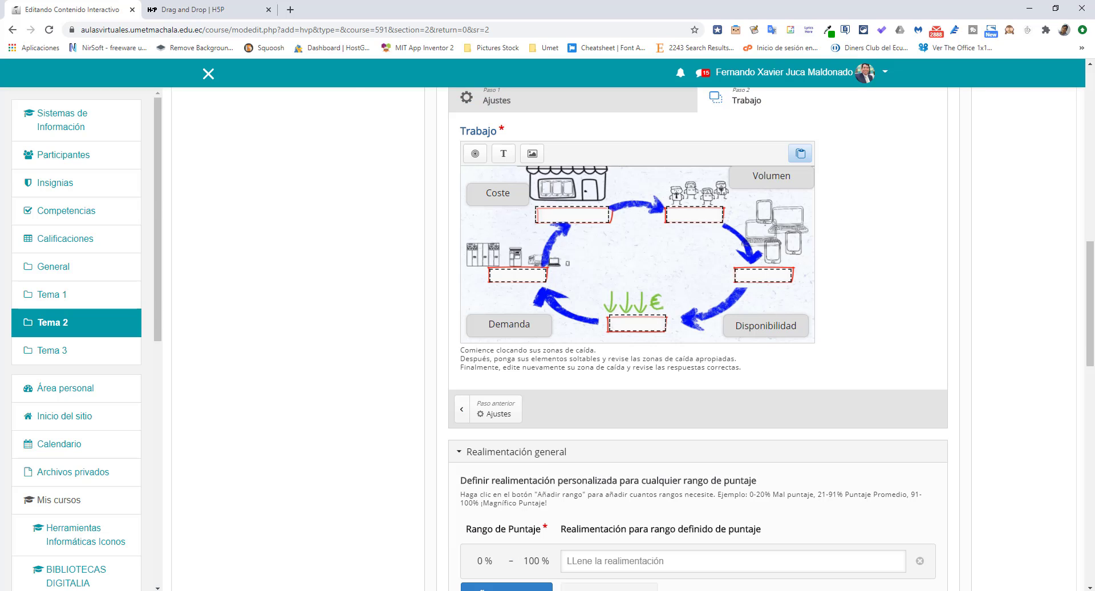
# Paste a text copy as "Progreso" in the picture's centre and mark it correct for the drop zone below the computers
pyautogui.click(800, 153)
pyautogui.doubleClick(643, 259)
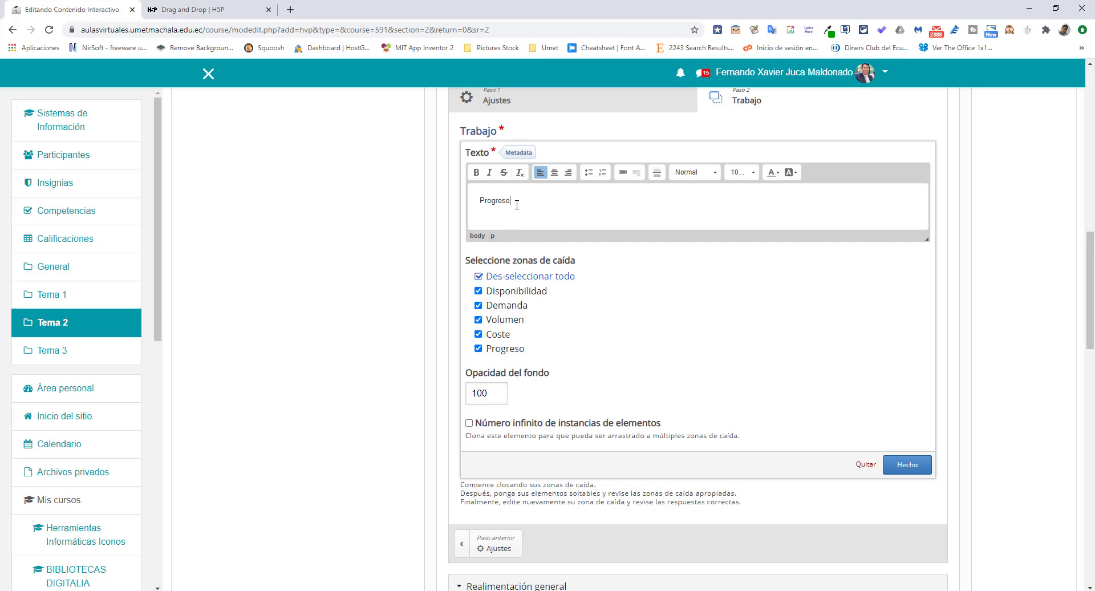
pyautogui.click(888, 469)
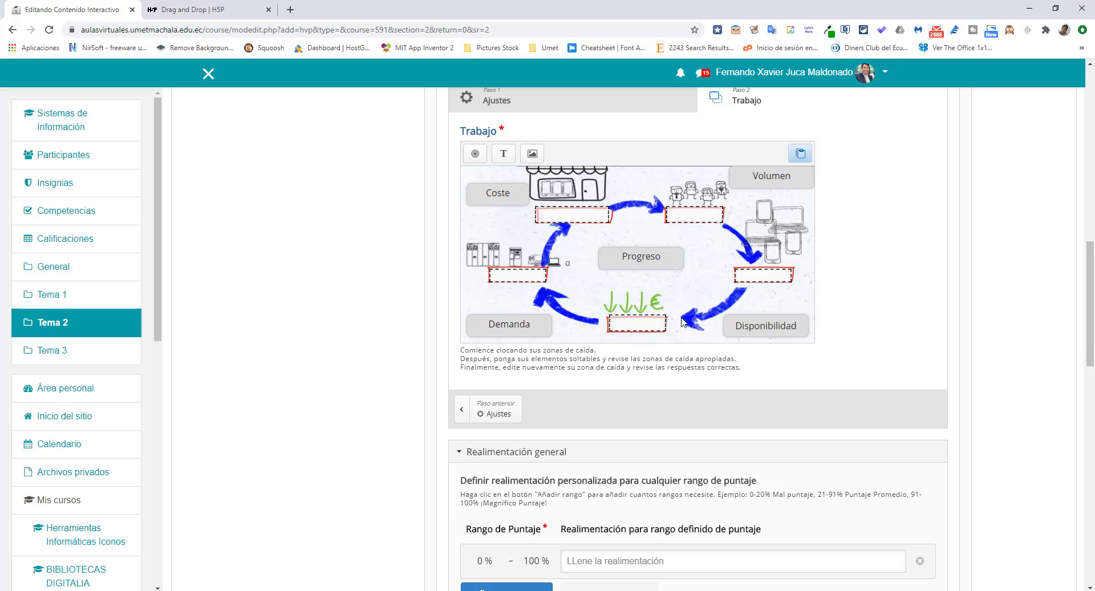
pyautogui.click(675, 270)
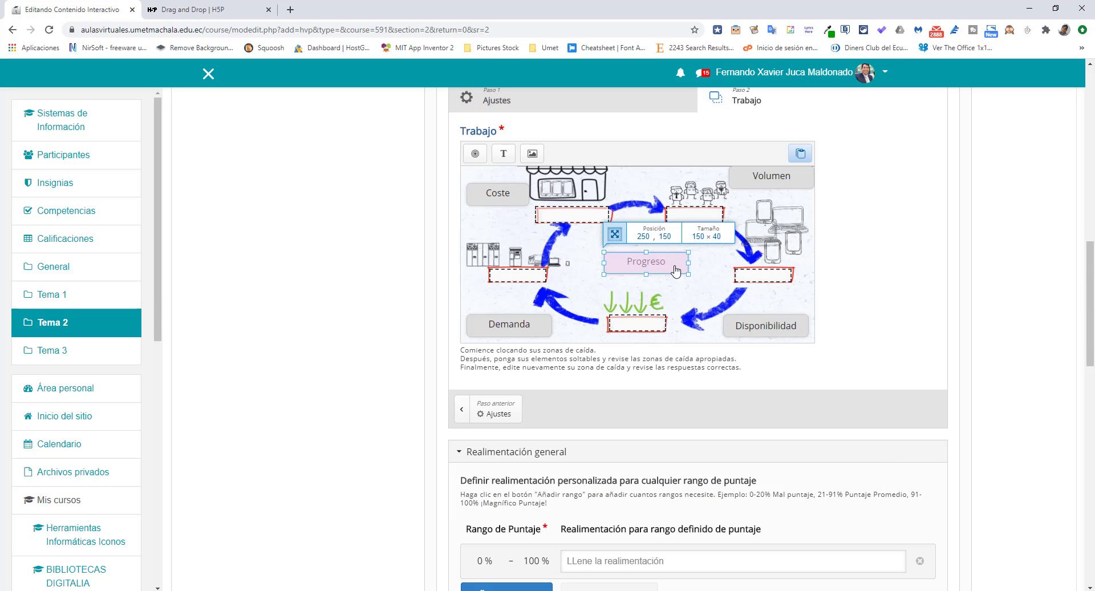
pyautogui.doubleClick(519, 276)
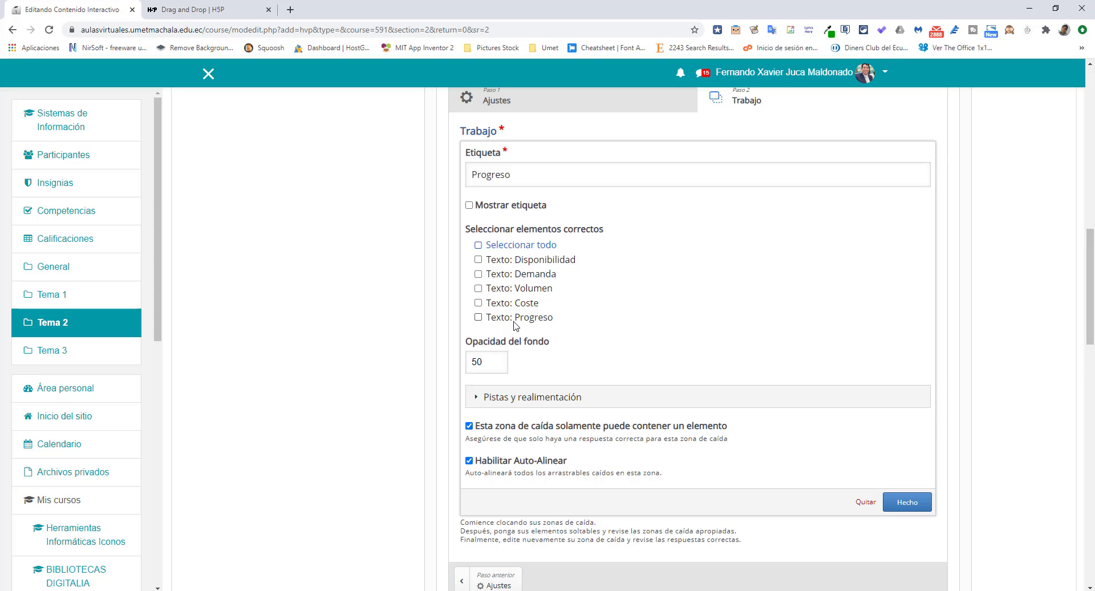
pyautogui.click(903, 502)
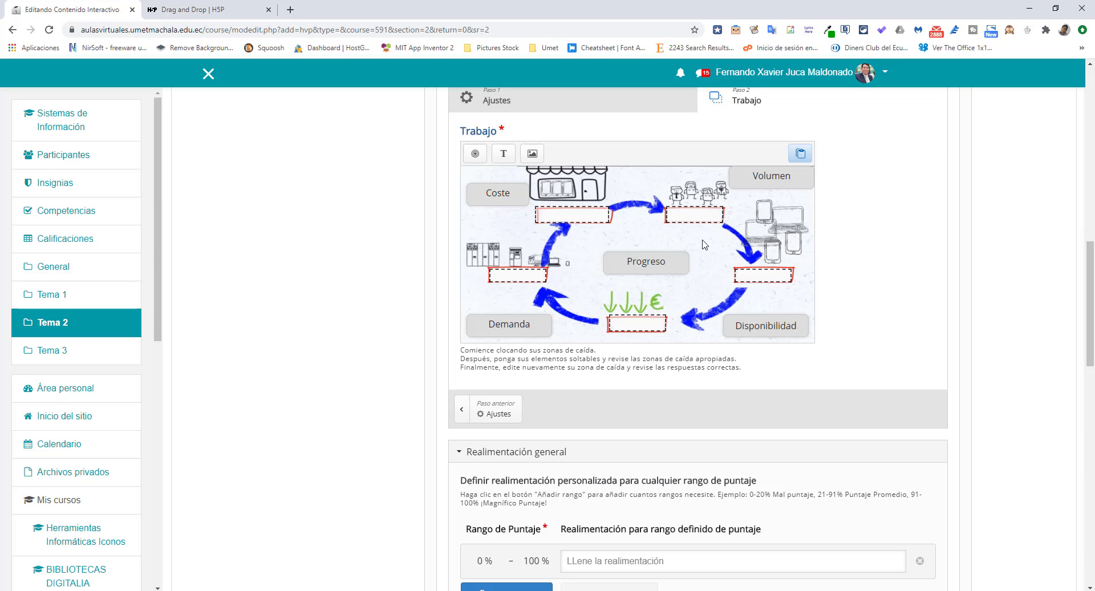
# Define feedback: 0–50% "Solo acertaste menos del 50%", 51–99% "Por poco lo logras, inténtalo nuevamente!", and 100% "Excelente!!!"
pyautogui.scroll(-3, 684, 257)
pyautogui.scroll(-1, 684, 256)
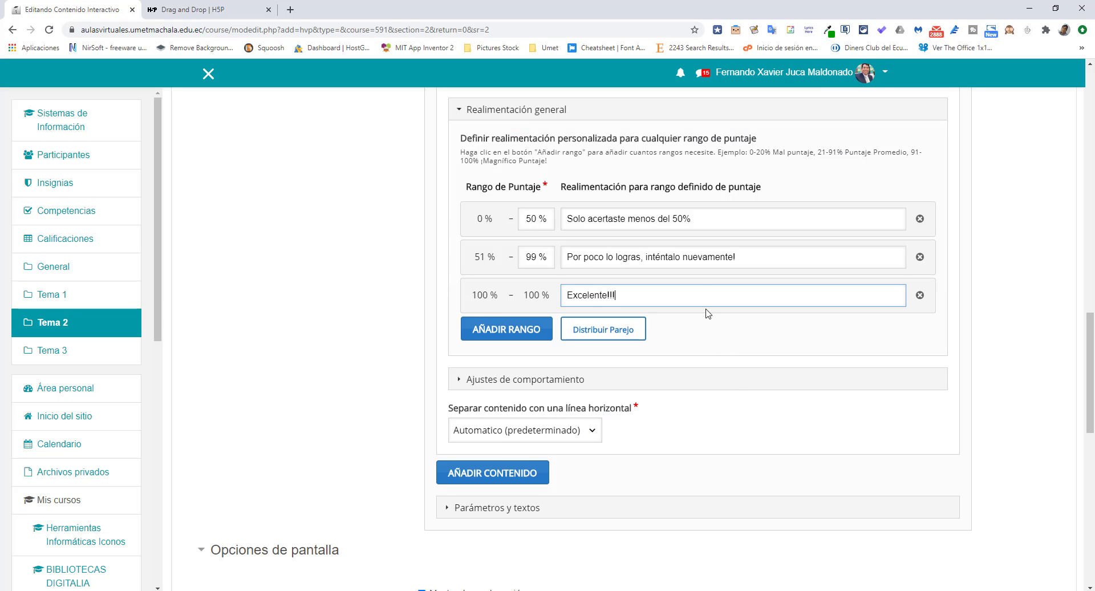
pyautogui.scroll(3, 707, 312)
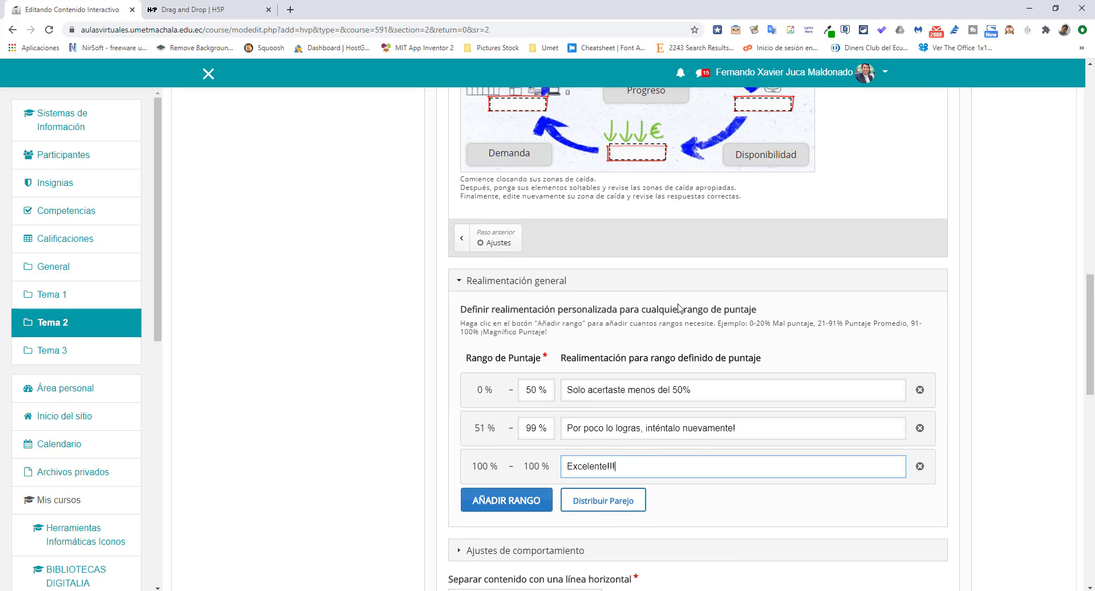
pyautogui.scroll(2, 641, 367)
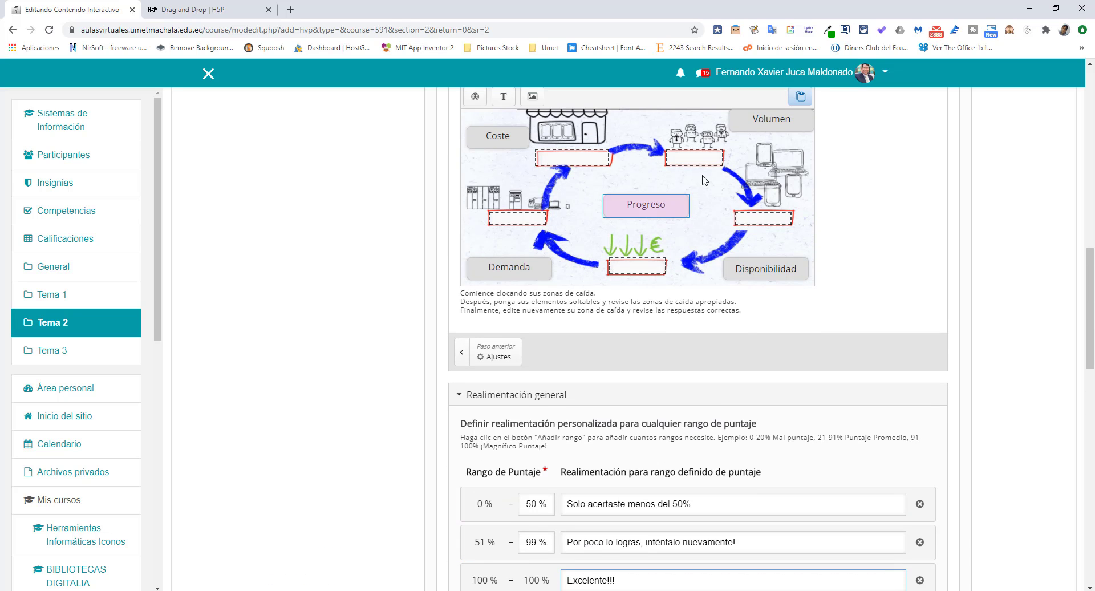
# Save the activity, return to the course, and open "Resolver las siguientes preguntas:" in Tema 2
pyautogui.scroll(-6, 743, 332)
pyautogui.scroll(-10, 742, 337)
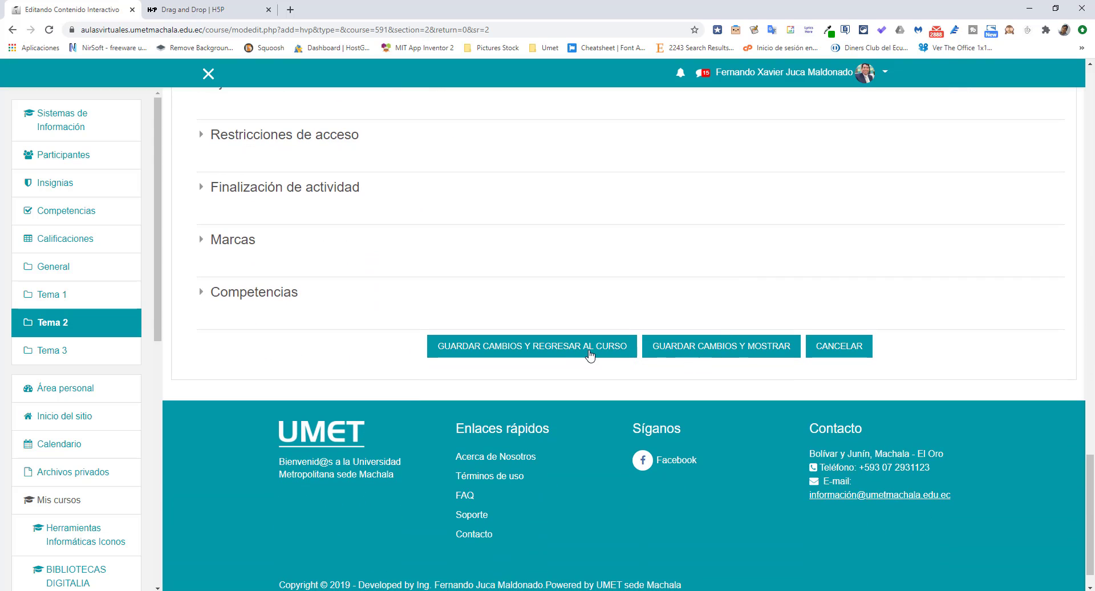
pyautogui.click(590, 354)
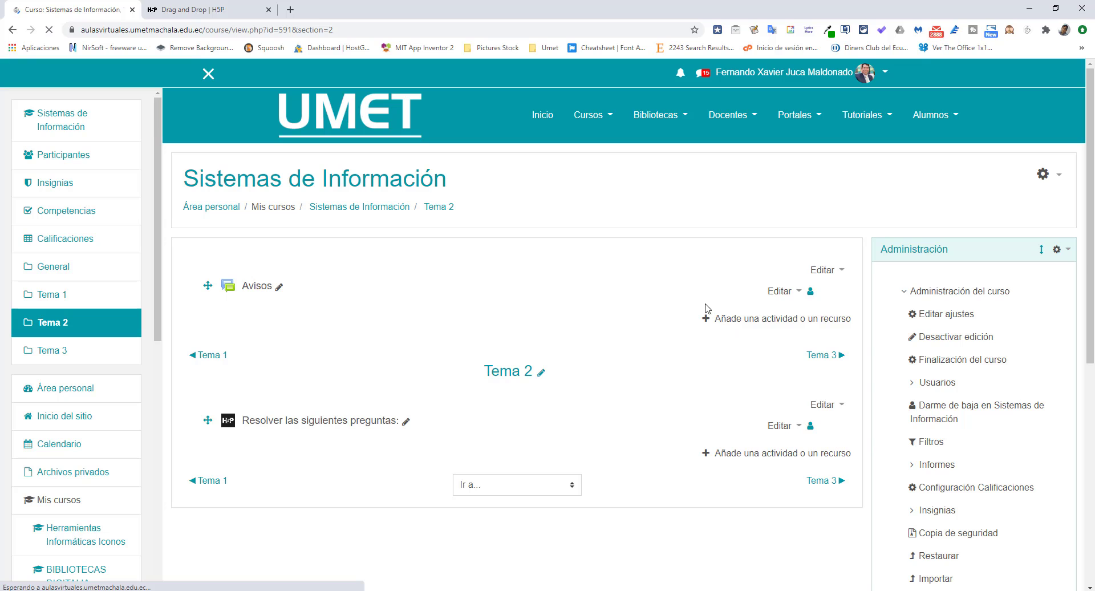
pyautogui.scroll(-1, 580, 341)
pyautogui.scroll(-3, 579, 339)
pyautogui.click(330, 249)
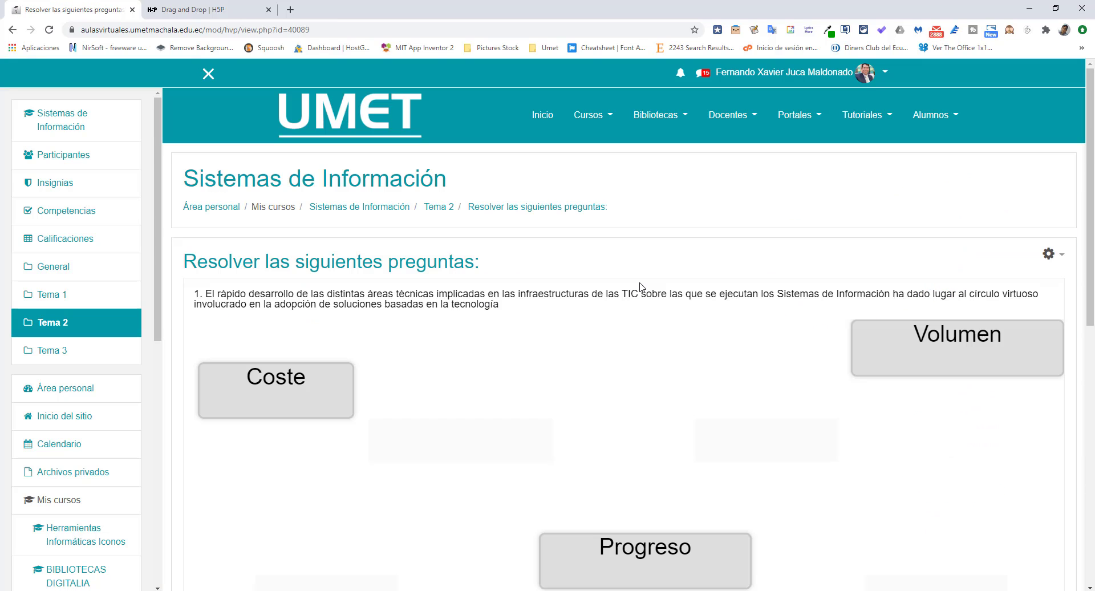
# Test the question by placing all five texts on wrong drop zones, check the answers, and reset the attempt
pyautogui.scroll(-4, 635, 291)
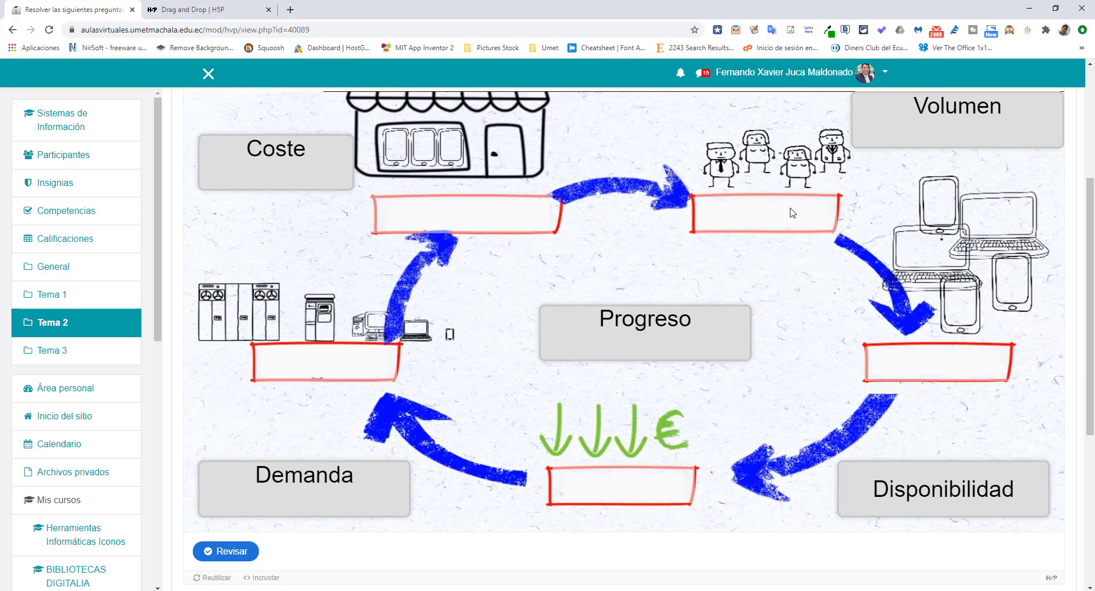
pyautogui.moveTo(286, 160); pyautogui.dragTo(751, 221)
pyautogui.moveTo(958, 116); pyautogui.dragTo(481, 223)
pyautogui.moveTo(303, 490); pyautogui.dragTo(329, 378)
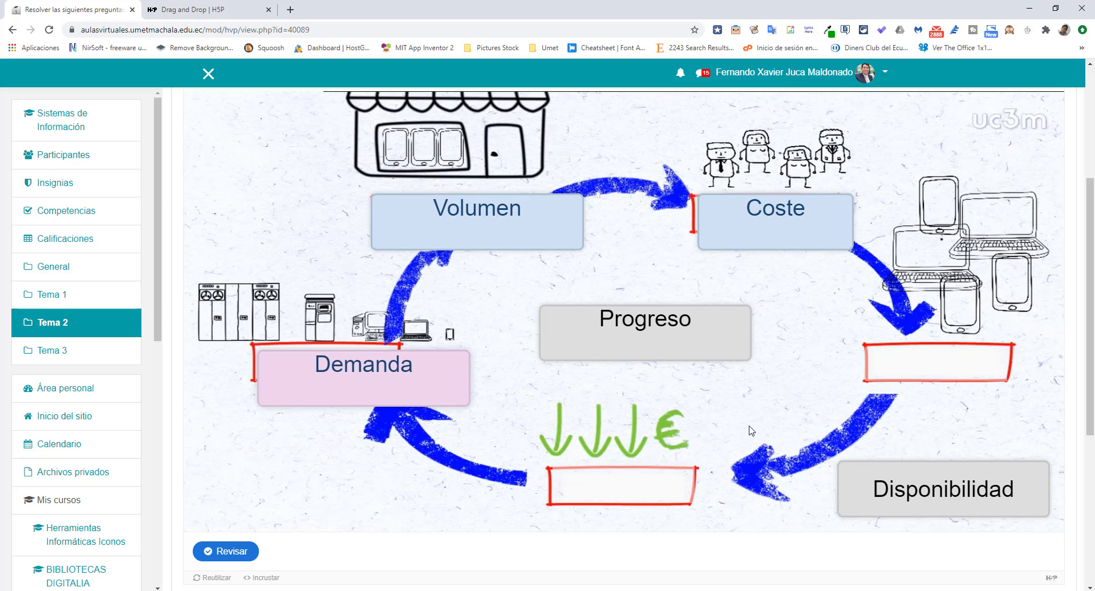
pyautogui.moveTo(898, 490); pyautogui.dragTo(918, 362)
pyautogui.moveTo(696, 342); pyautogui.dragTo(647, 490)
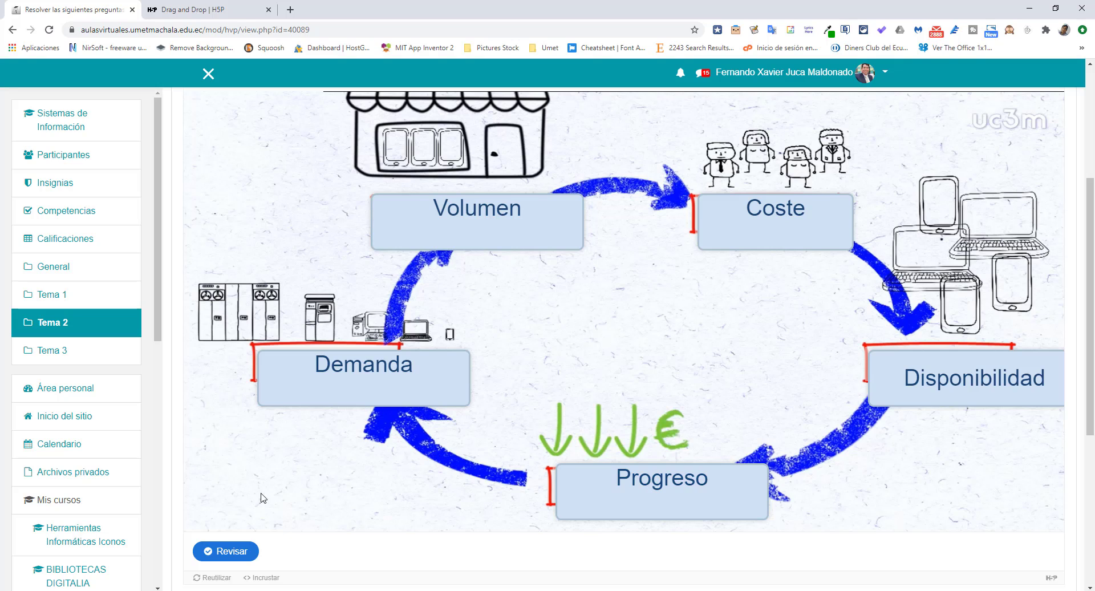
pyautogui.click(223, 552)
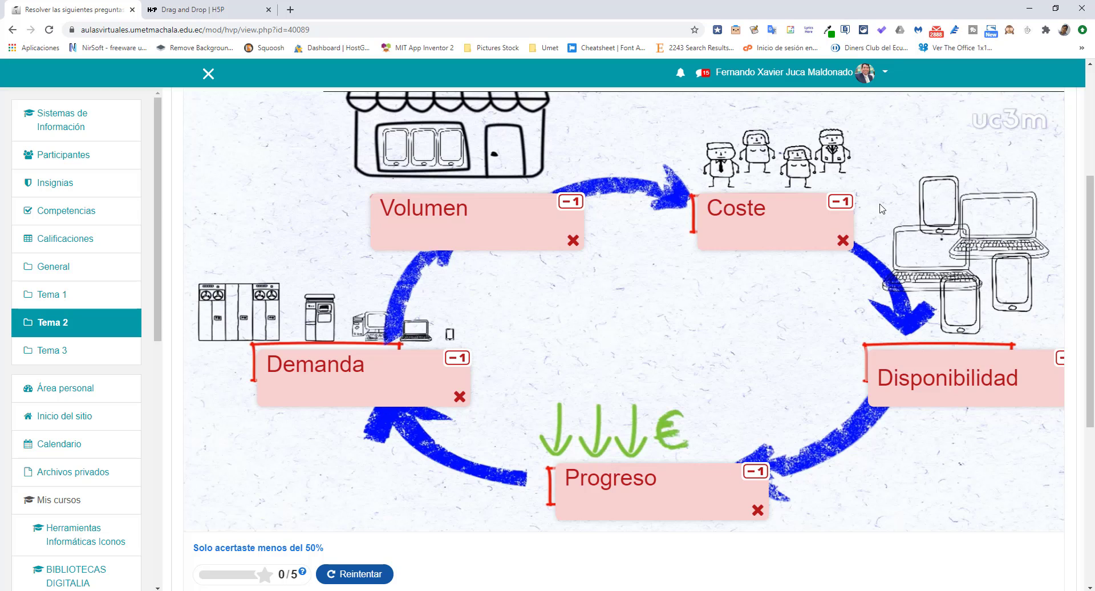
pyautogui.scroll(-1, 396, 573)
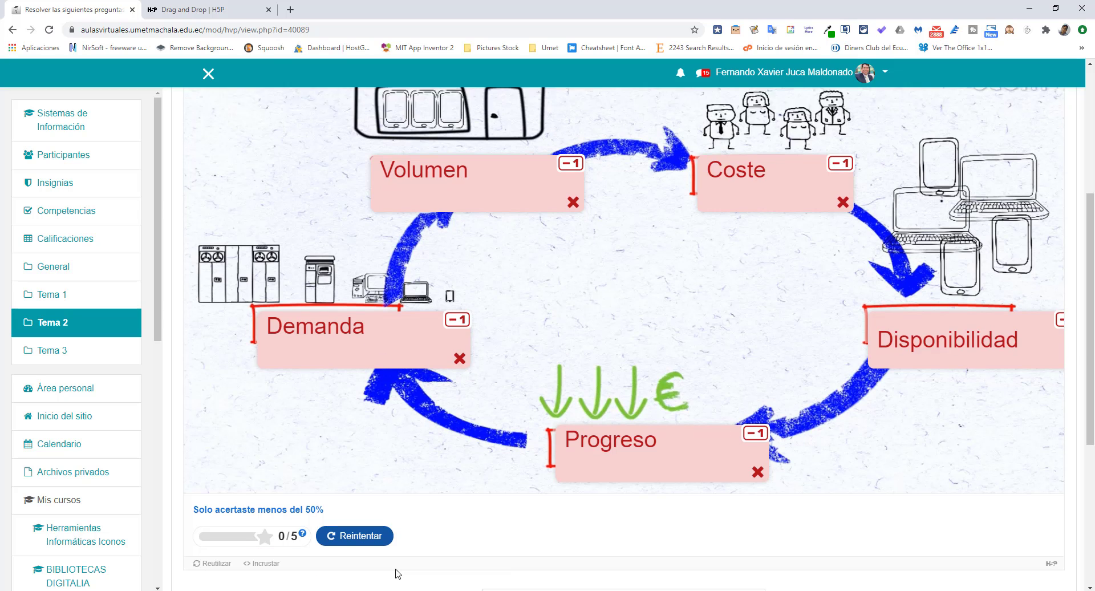
pyautogui.click(358, 517)
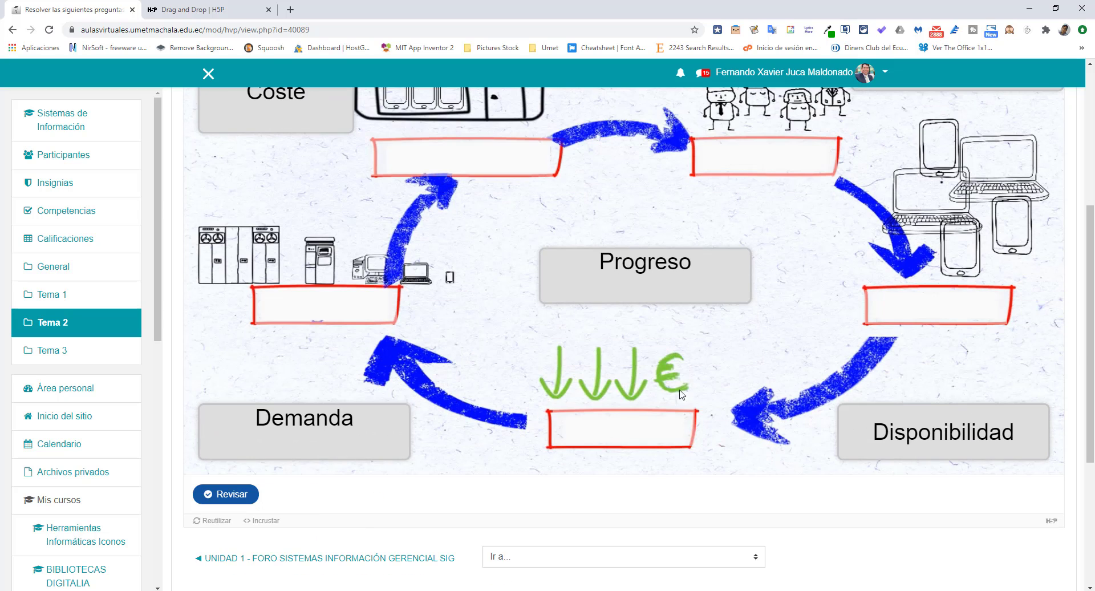
# Match Disponibilidad to the shop, Demanda to the people, Volumen to the devices, Coste to the euro and Progreso to the computers, and check the answers
pyautogui.scroll(1, 715, 361)
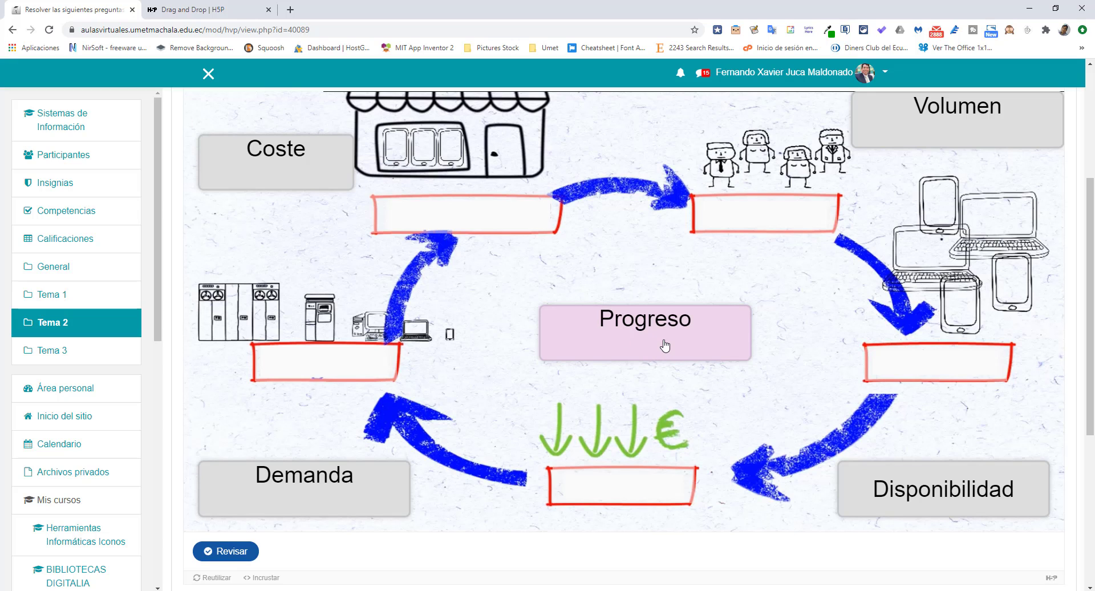
pyautogui.moveTo(935, 481); pyautogui.dragTo(491, 237)
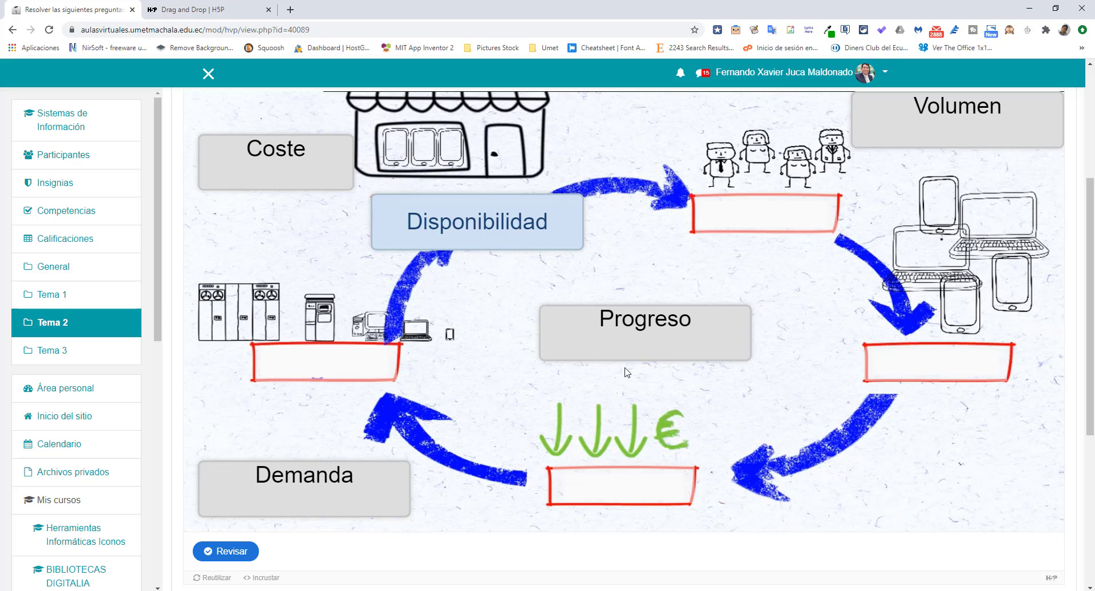
pyautogui.moveTo(304, 488); pyautogui.dragTo(804, 221)
pyautogui.moveTo(958, 120); pyautogui.dragTo(966, 377)
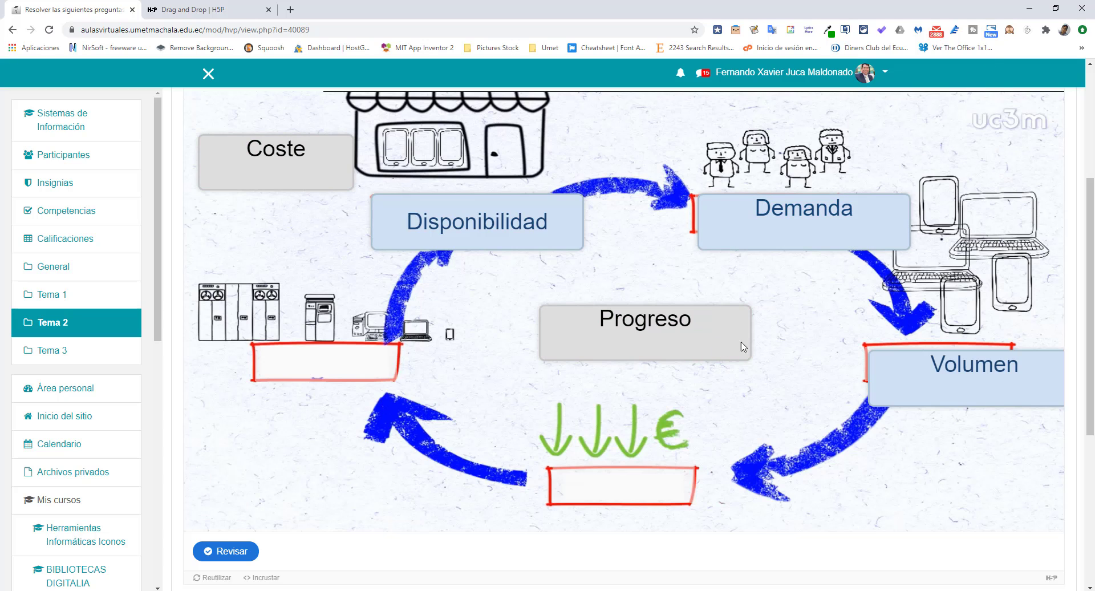
pyautogui.moveTo(743, 346); pyautogui.dragTo(365, 373)
pyautogui.moveTo(276, 161); pyautogui.dragTo(633, 485)
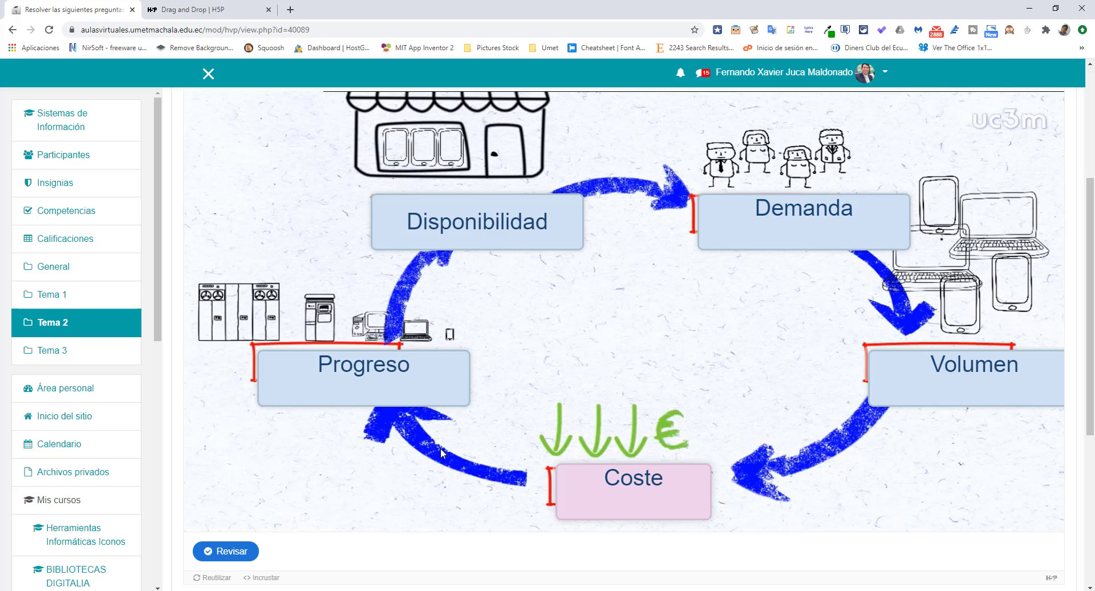
pyautogui.moveTo(354, 371); pyautogui.dragTo(305, 359)
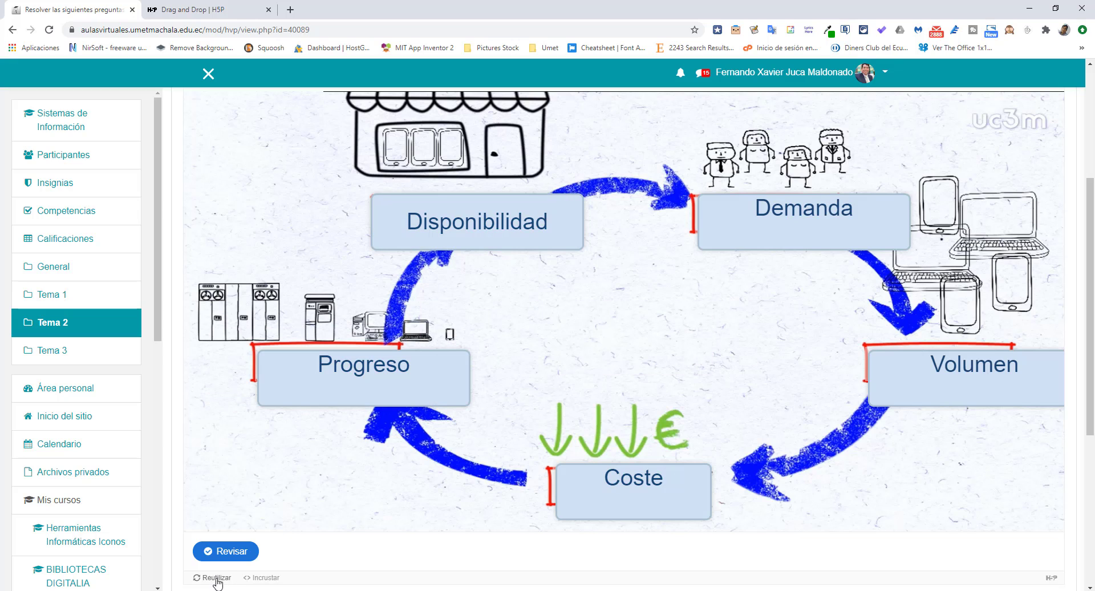
pyautogui.click(224, 551)
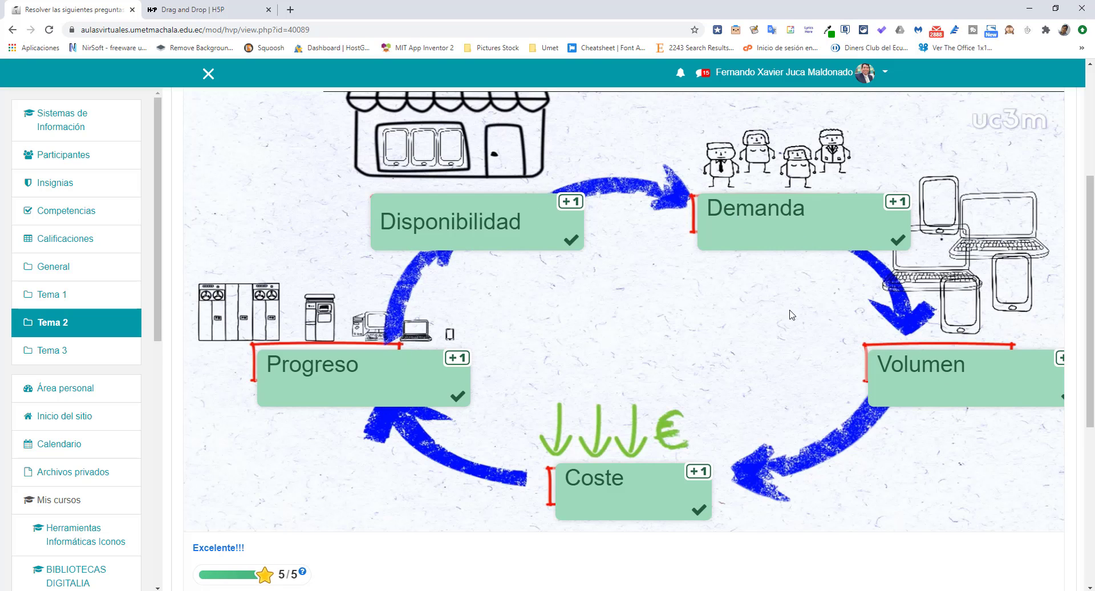
# Open the settings of the "Resolver las siguientes preguntas:" activity for editing, at its Column content
pyautogui.scroll(-2, 630, 412)
pyautogui.scroll(5, 534, 345)
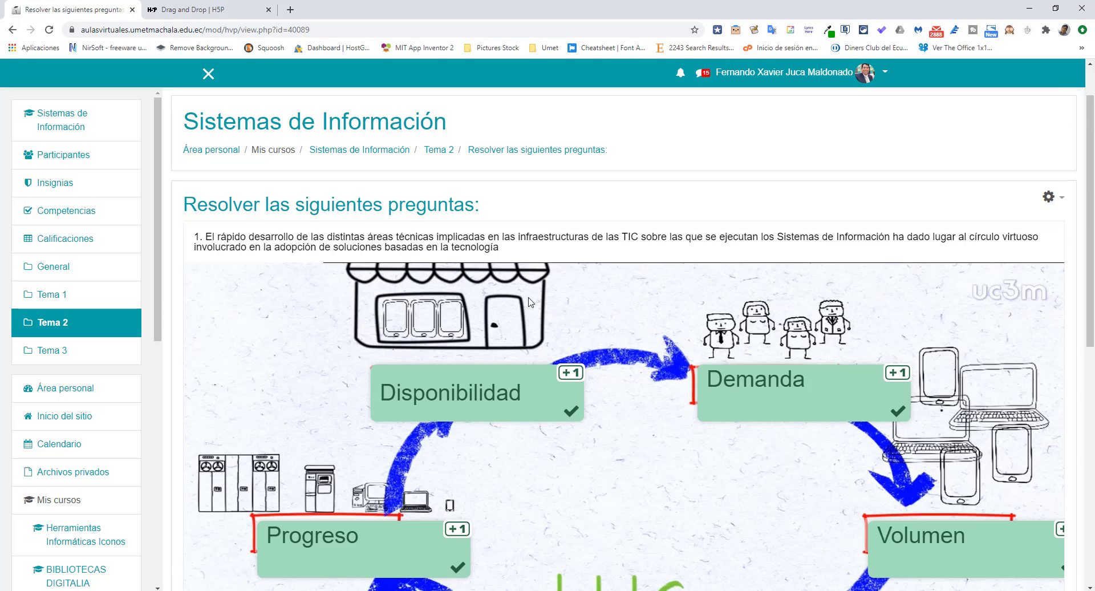
pyautogui.scroll(-1, 537, 283)
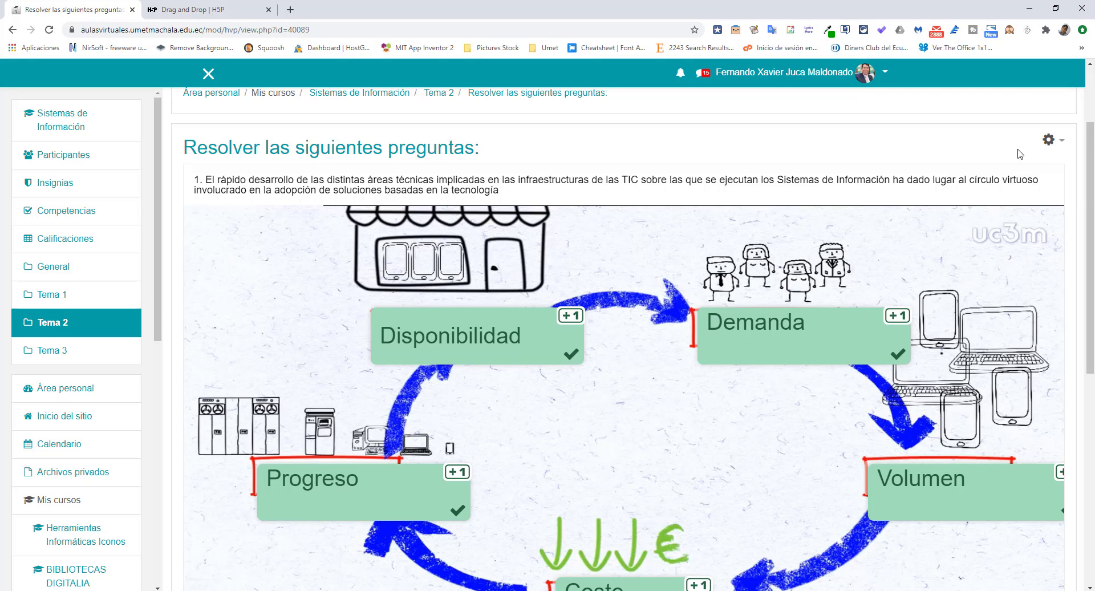
pyautogui.click(1051, 139)
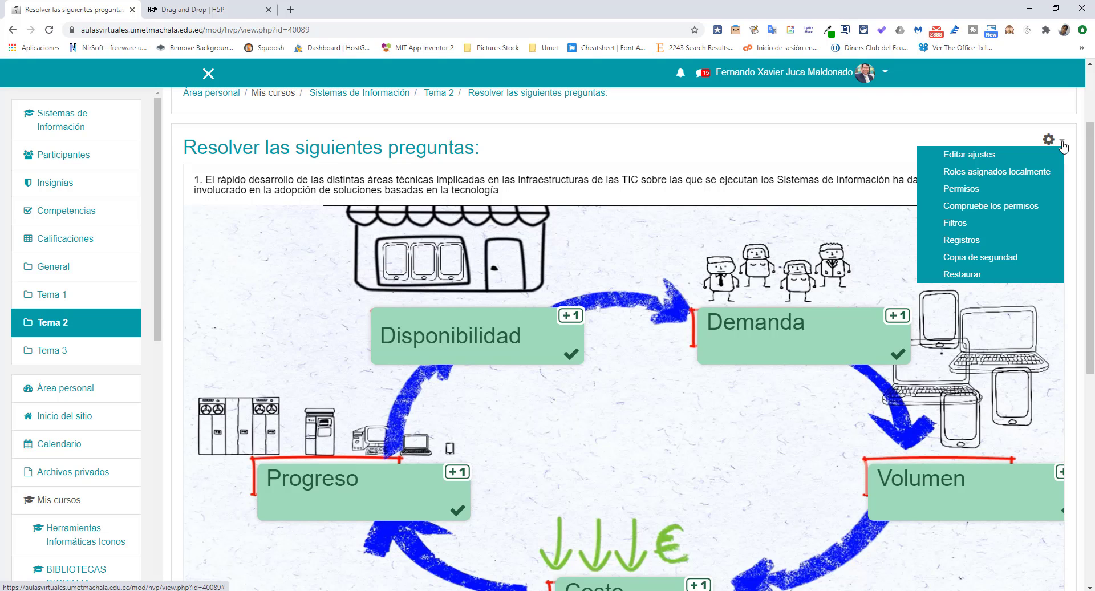
pyautogui.click(981, 163)
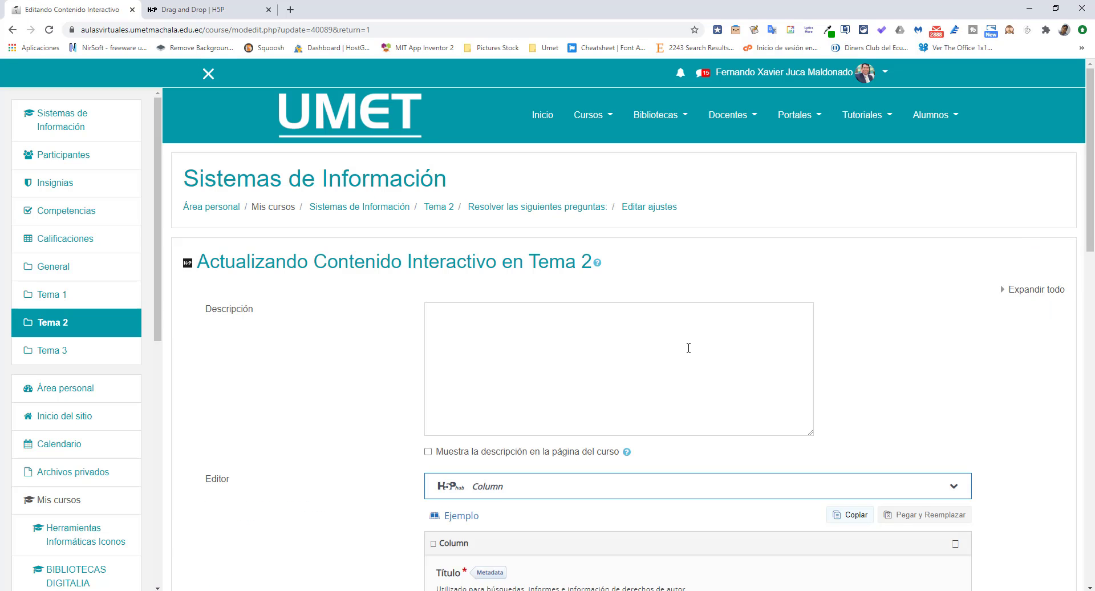
pyautogui.scroll(-3, 504, 354)
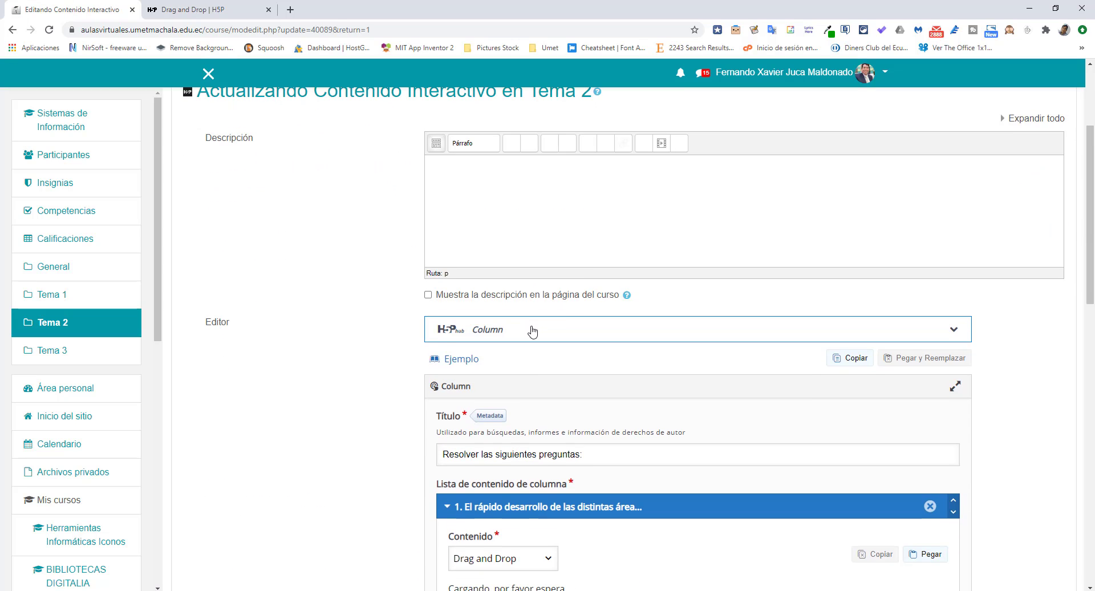
# Add a second content block to the Column and set its content type to Multiple Choice
pyautogui.scroll(-2, 531, 330)
pyautogui.scroll(-3, 501, 291)
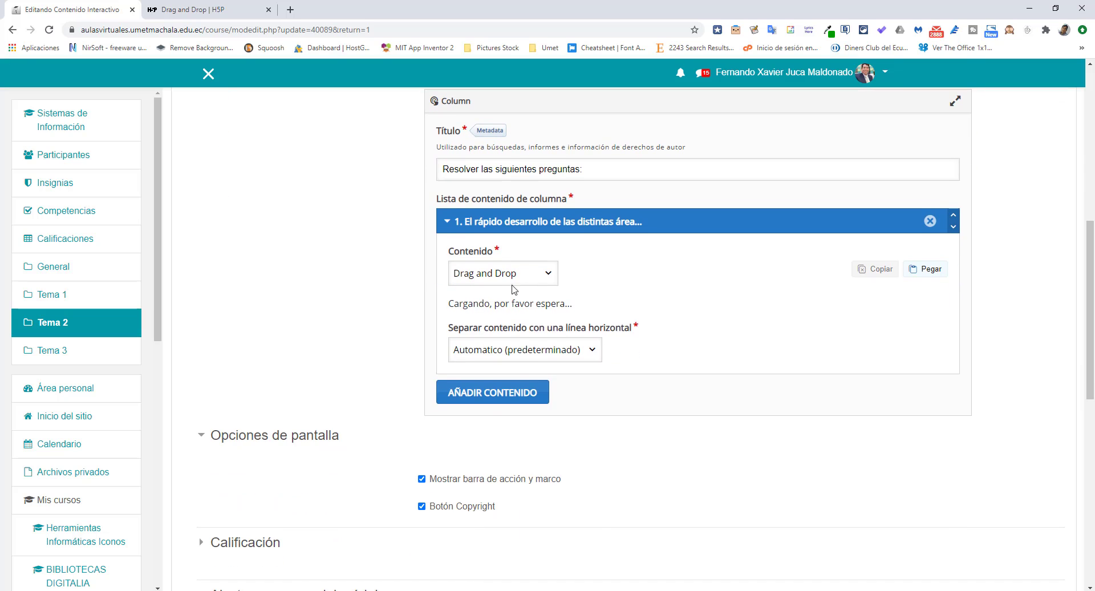
pyautogui.scroll(-3, 507, 403)
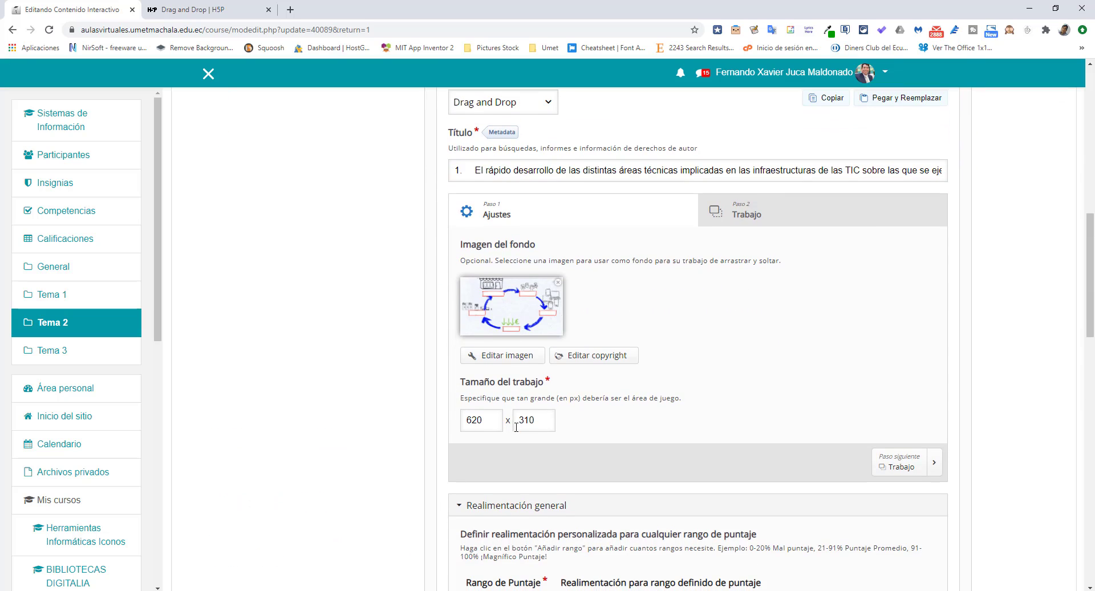
pyautogui.scroll(-8, 529, 296)
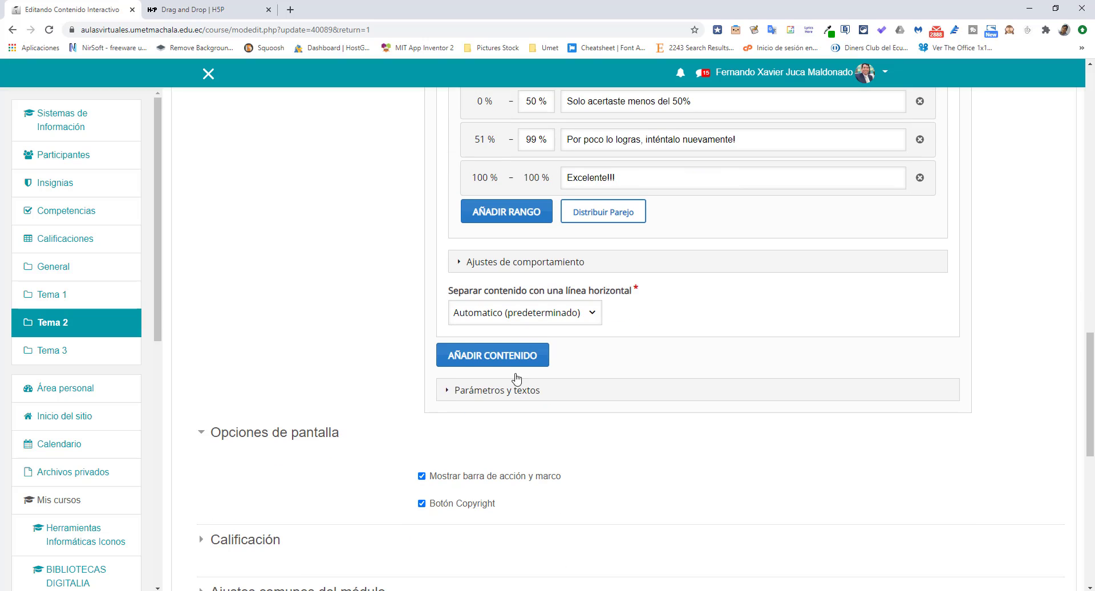
pyautogui.click(513, 362)
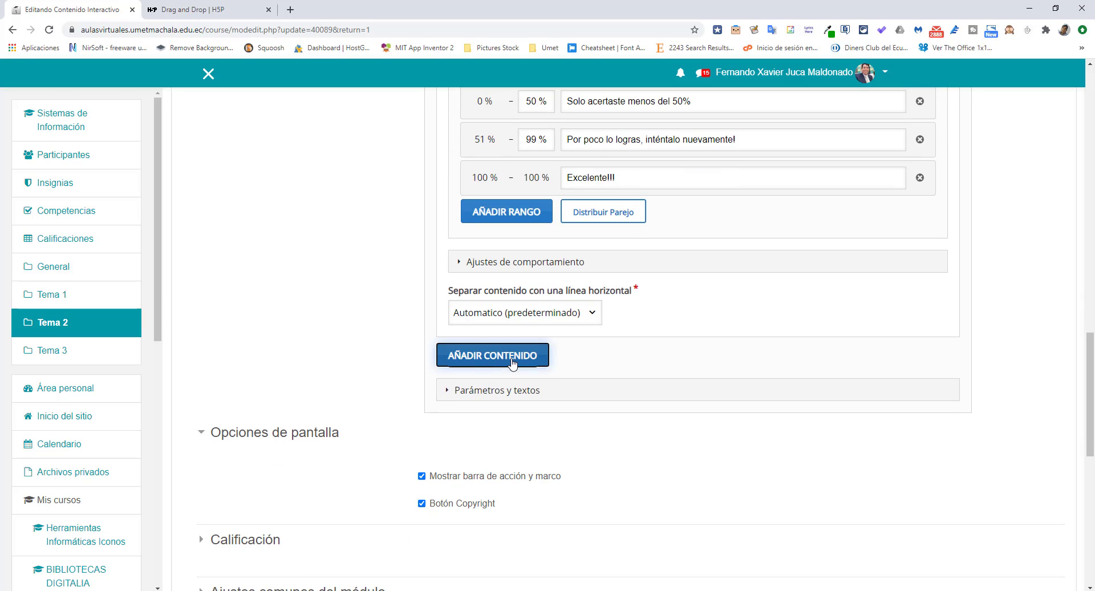
pyautogui.scroll(-1, 525, 357)
pyautogui.click(502, 350)
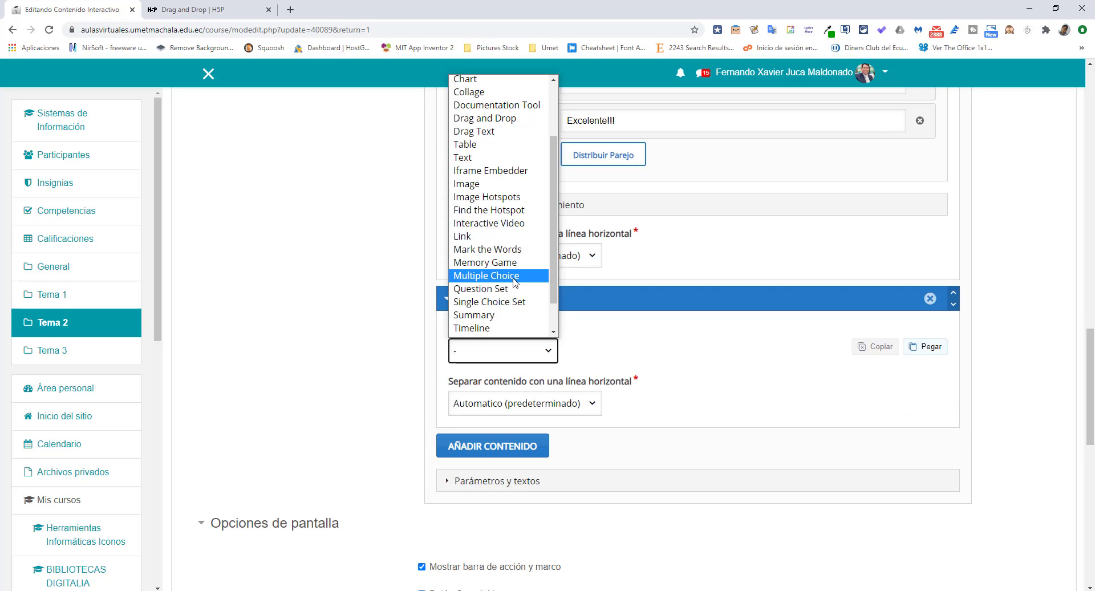
pyautogui.click(515, 279)
pyautogui.scroll(-1, 587, 400)
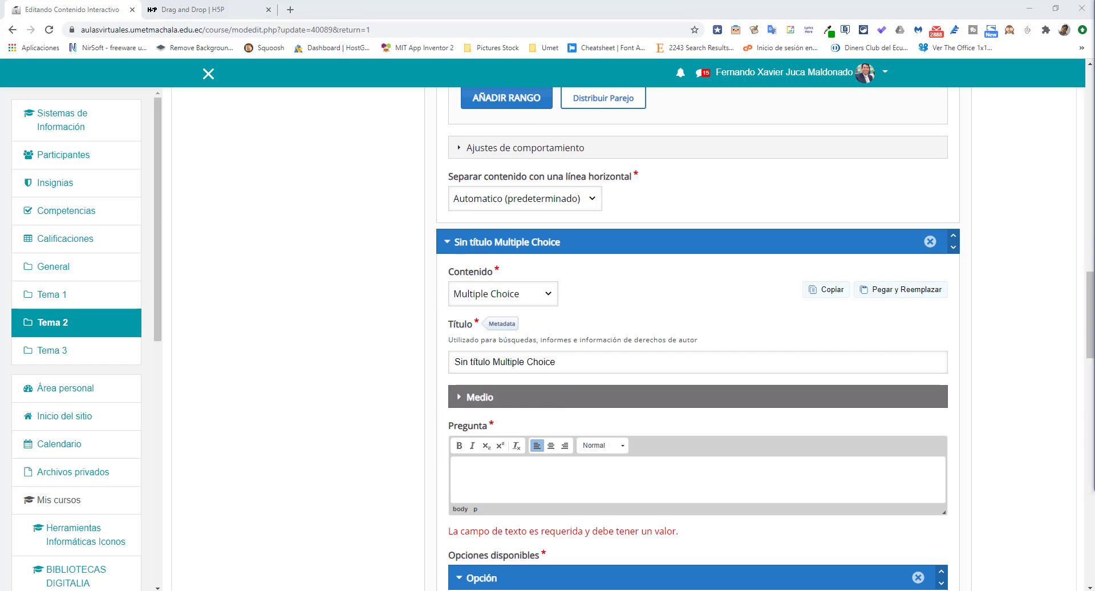
# Title the block "Seleccionar las opciones correctas" and enter the question about the recent development of TIC infrastructure areas, without list numbering
pyautogui.tripleClick(530, 362)
pyautogui.write('Contest')
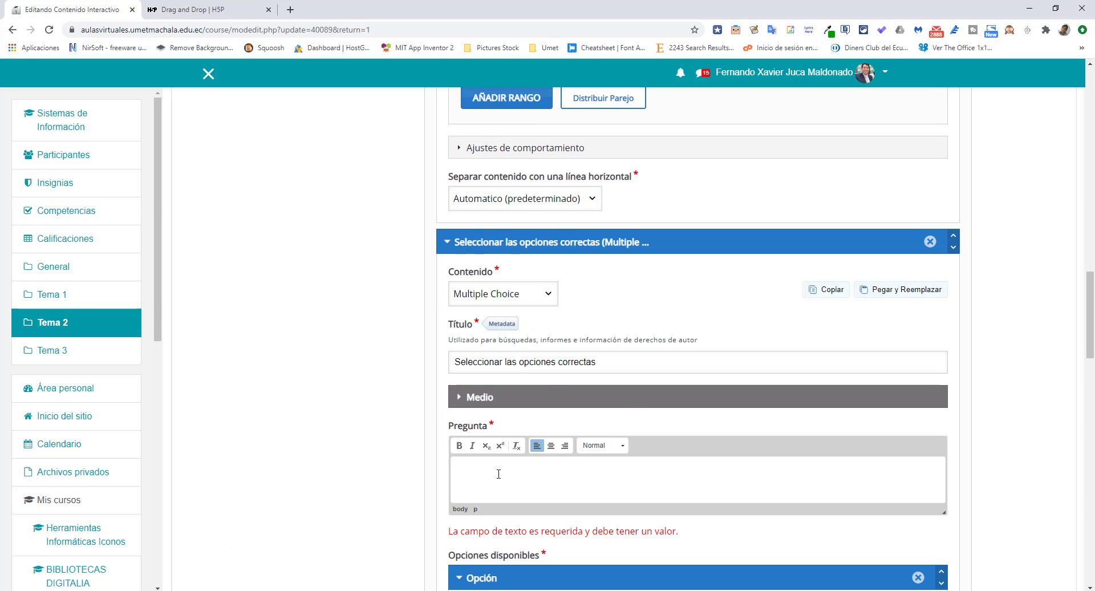
pyautogui.write('El reciente desarrollo de las diferentes áreas tecnológicas involucradas en la infraestructura de las TIC (selecciona todas las que correspondan):')
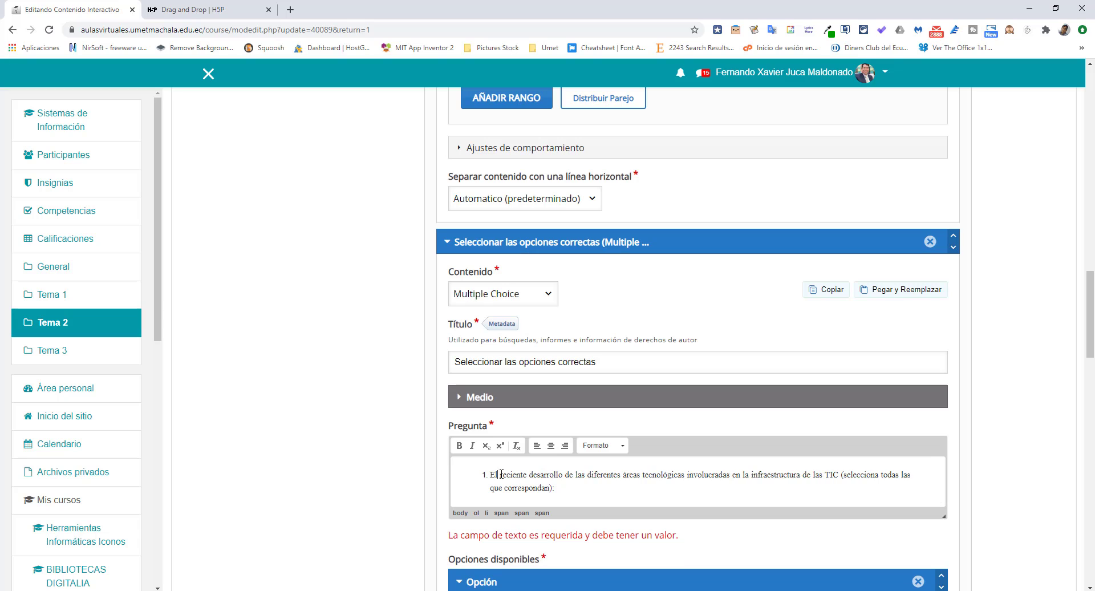
pyautogui.click(493, 474)
pyautogui.press('BackSpace')
pyautogui.scroll(-3, 531, 444)
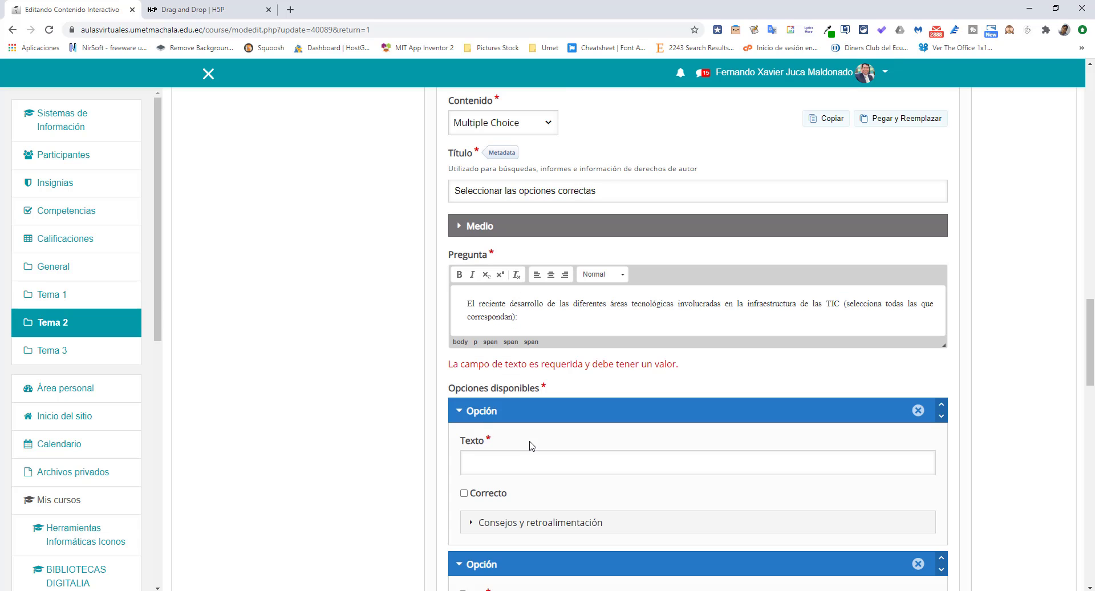
pyautogui.click(513, 456)
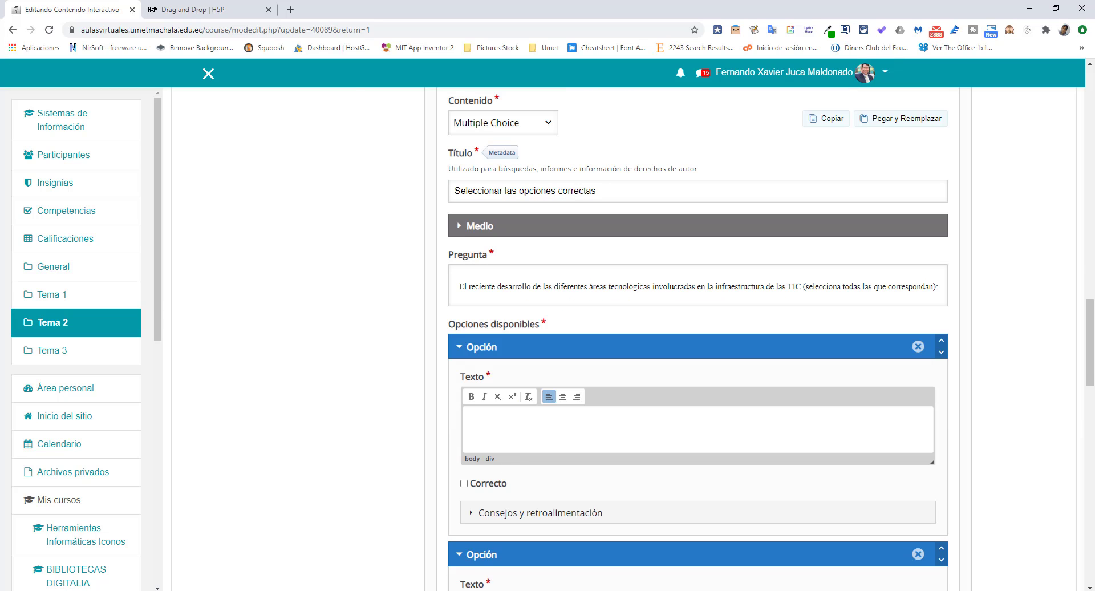
pyautogui.hotkey('alt', 'Tab')
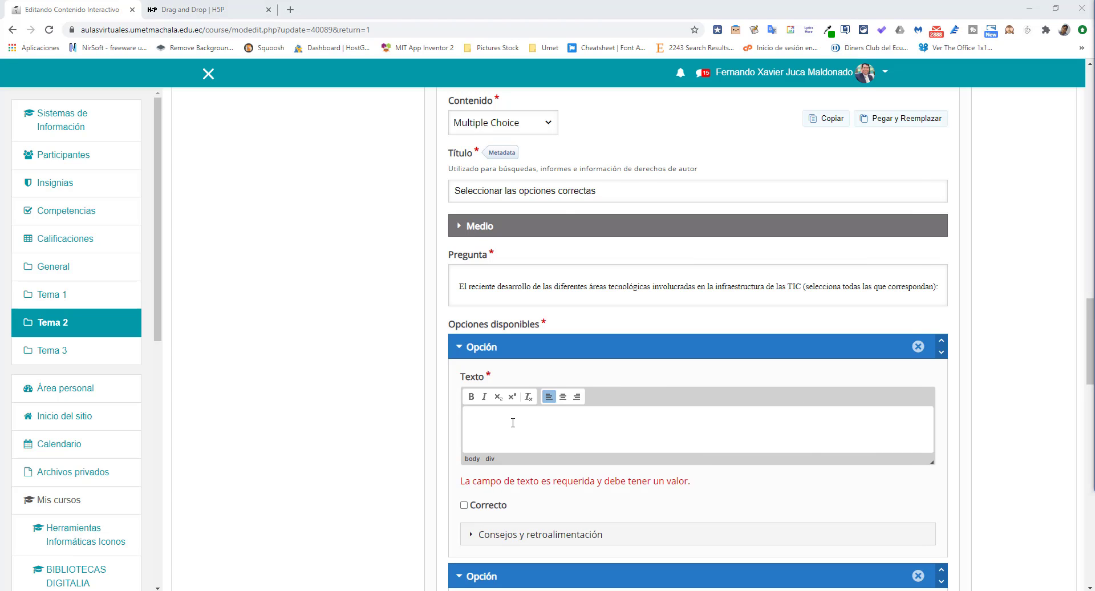
pyautogui.press('Return')
pyautogui.moveTo(753, 180); pyautogui.dragTo(284, 127)
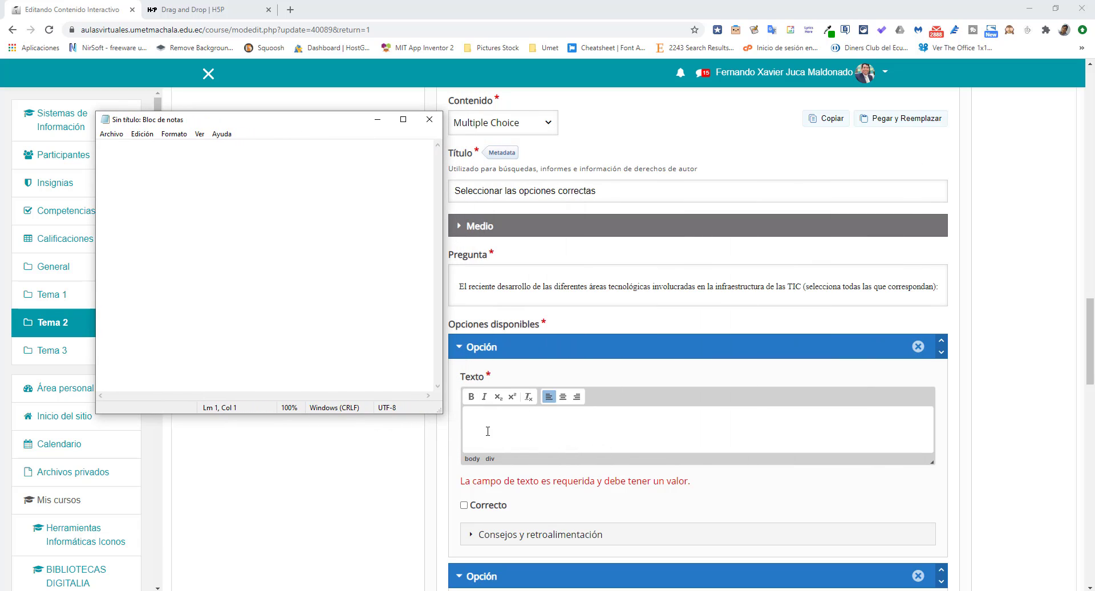
pyautogui.hotkey('ctrl', 'v')
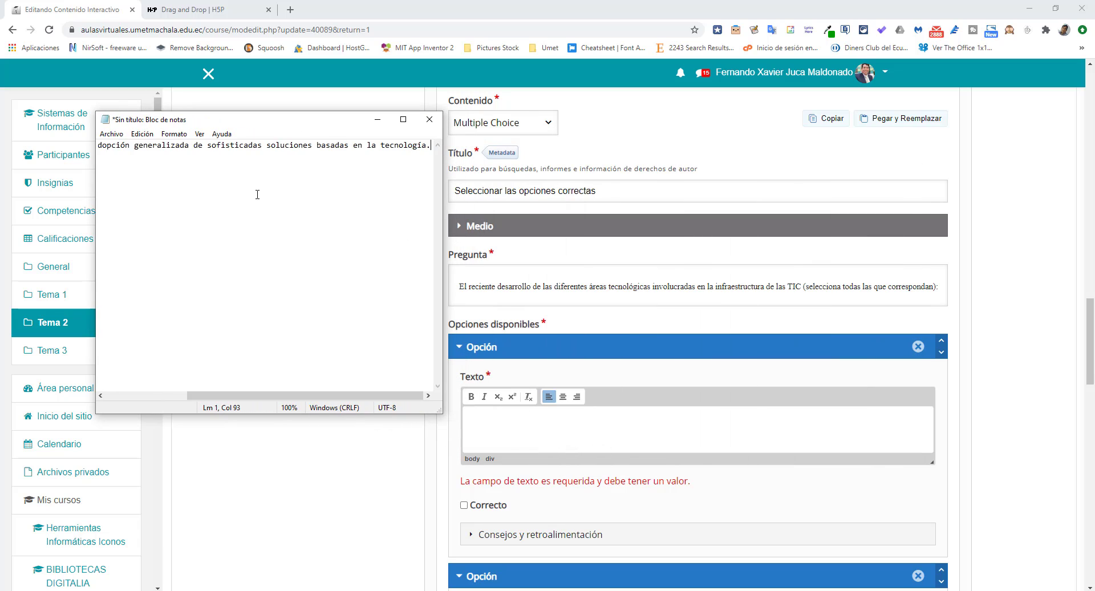
pyautogui.doubleClick(262, 146)
pyautogui.click(261, 145)
pyautogui.doubleClick(262, 146)
pyautogui.click(276, 146)
pyautogui.hotkey('ctrl', 'a')
pyautogui.hotkey('ctrl', 'x')
# Fill the first option with "Ha permitido la adopción generalizada de sofisticadas soluciones basadas en la tecnología.", without the bullet, and mark it correct
pyautogui.click(548, 432)
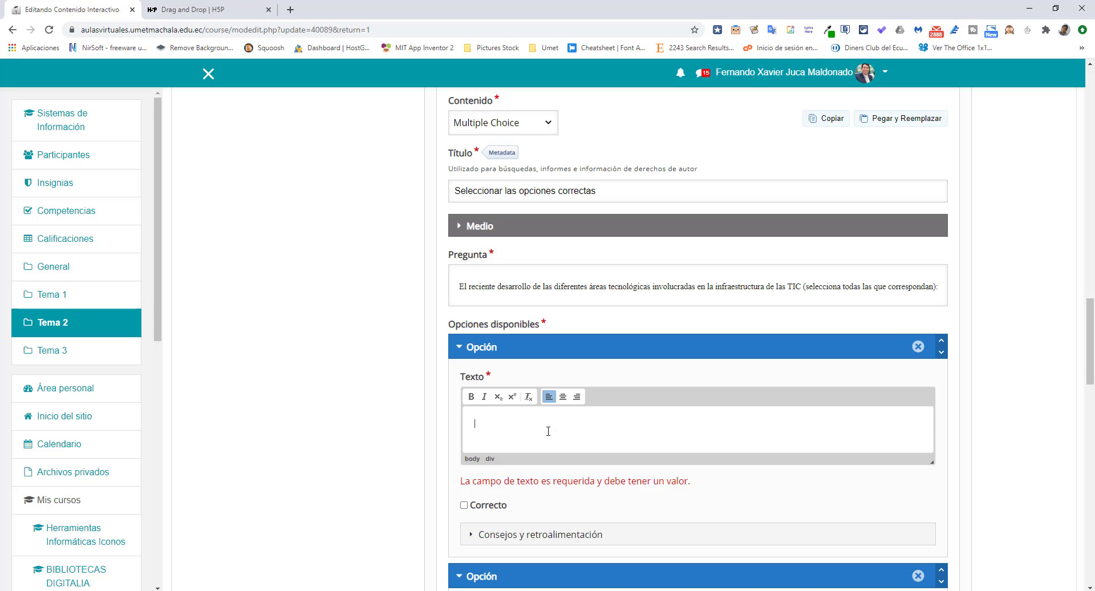
pyautogui.hotkey('ctrl', 'v')
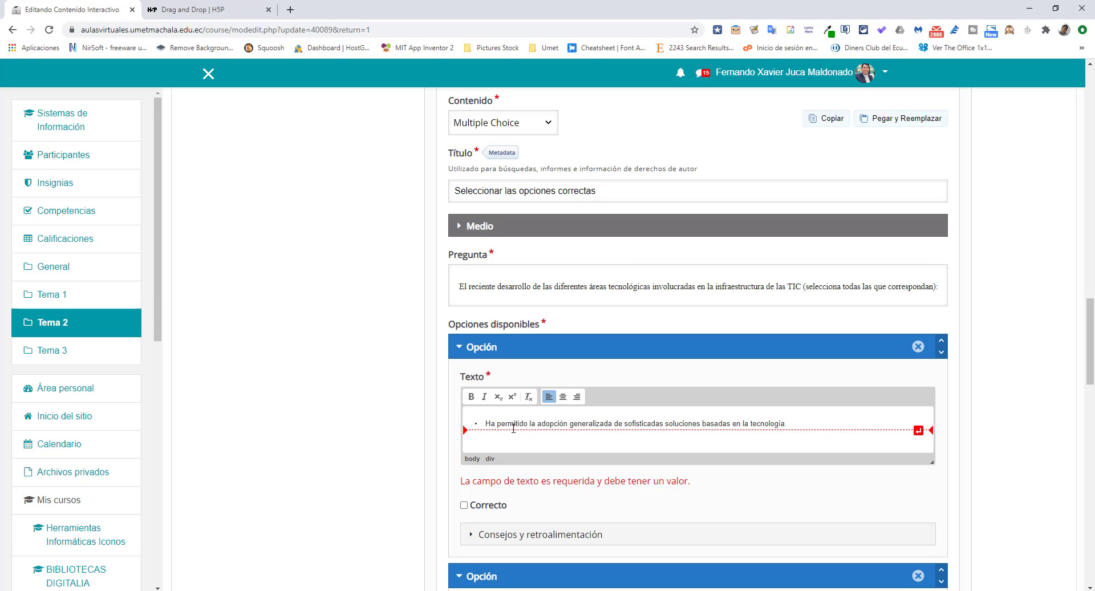
pyautogui.press('Home')
pyautogui.press('BackSpace')
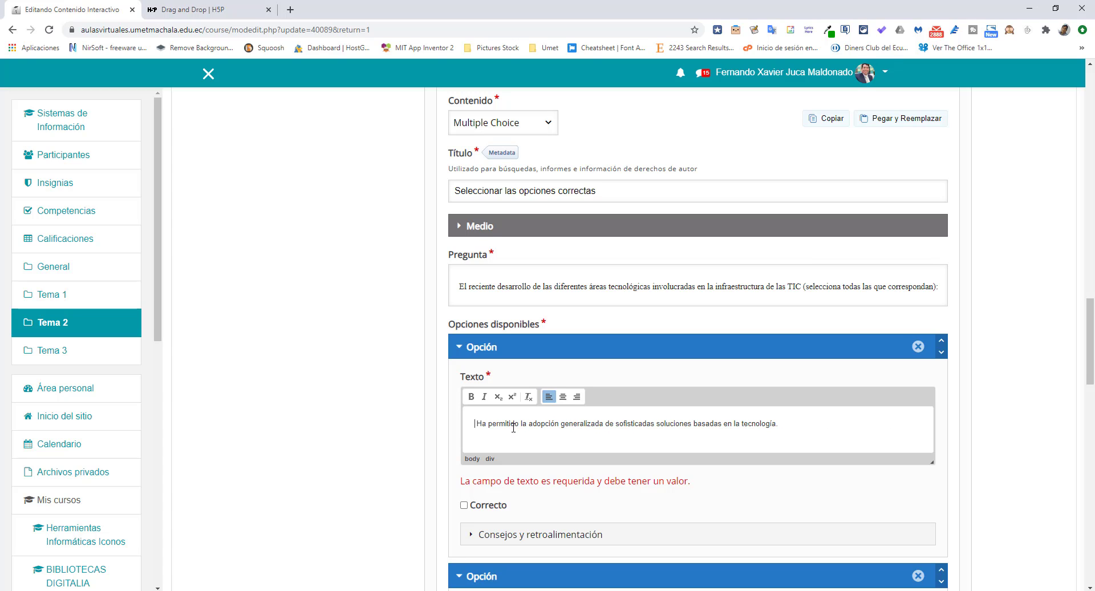
pyautogui.scroll(-1, 527, 416)
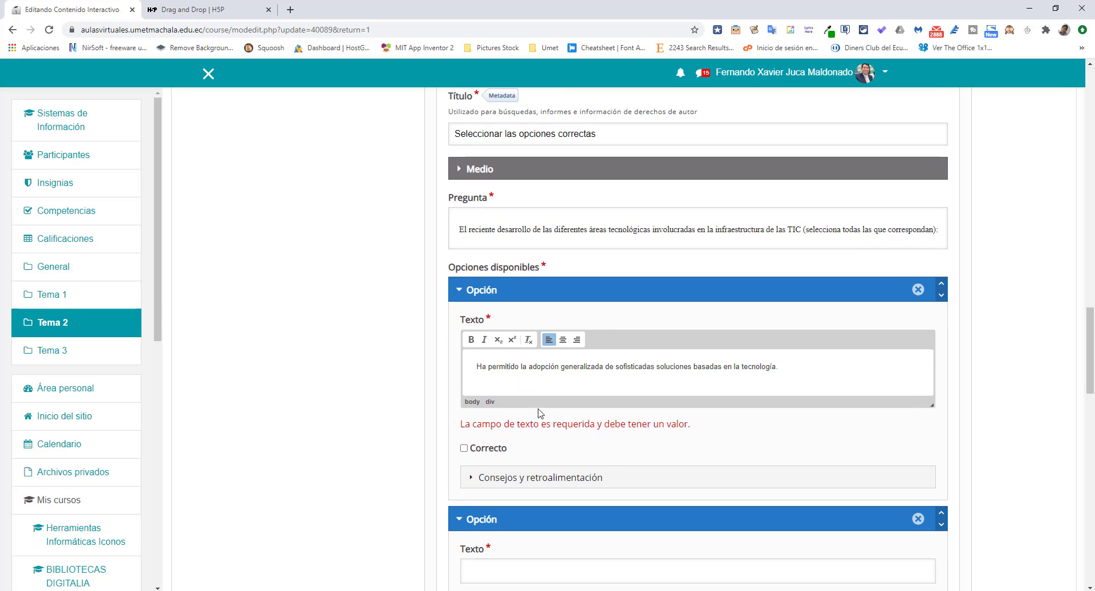
pyautogui.click(464, 448)
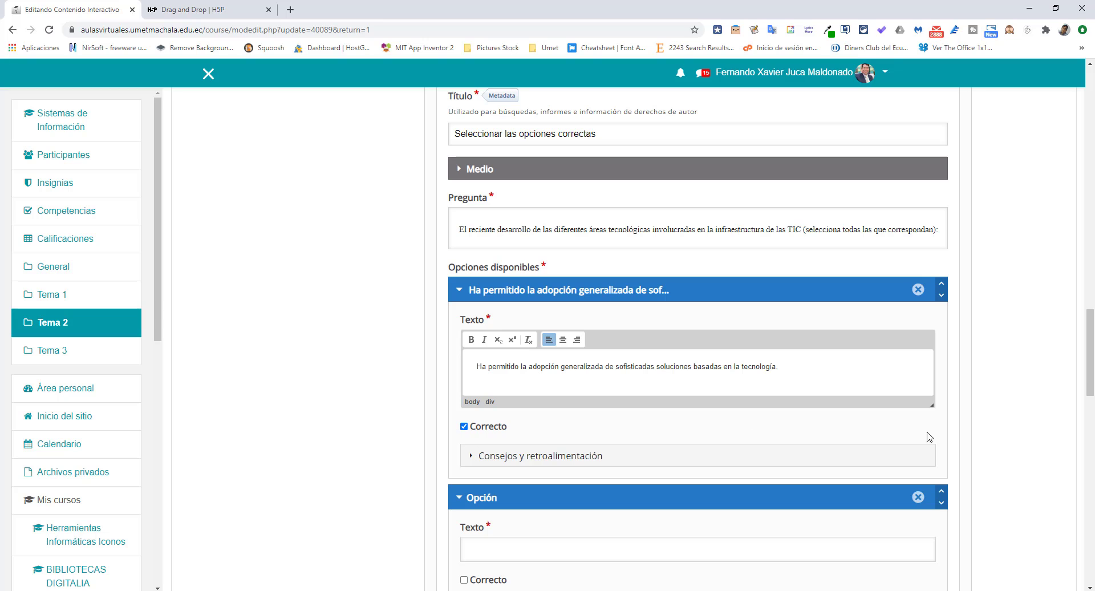
# Fill the second option with "Ha refutado la ley de Moore.", leaving it unmarked as correct
pyautogui.scroll(-2, 696, 343)
pyautogui.hotkey('alt', 'Tab')
pyautogui.hotkey('alt', 'Tab')
pyautogui.click(491, 425)
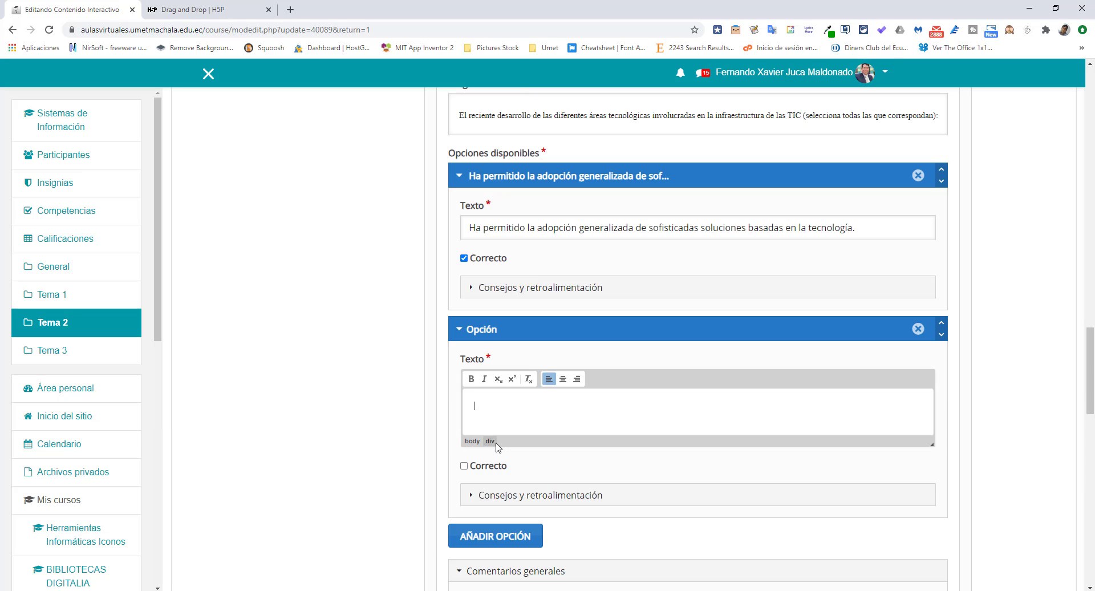
pyautogui.hotkey('ctrl', 'v')
pyautogui.scroll(-4, 482, 342)
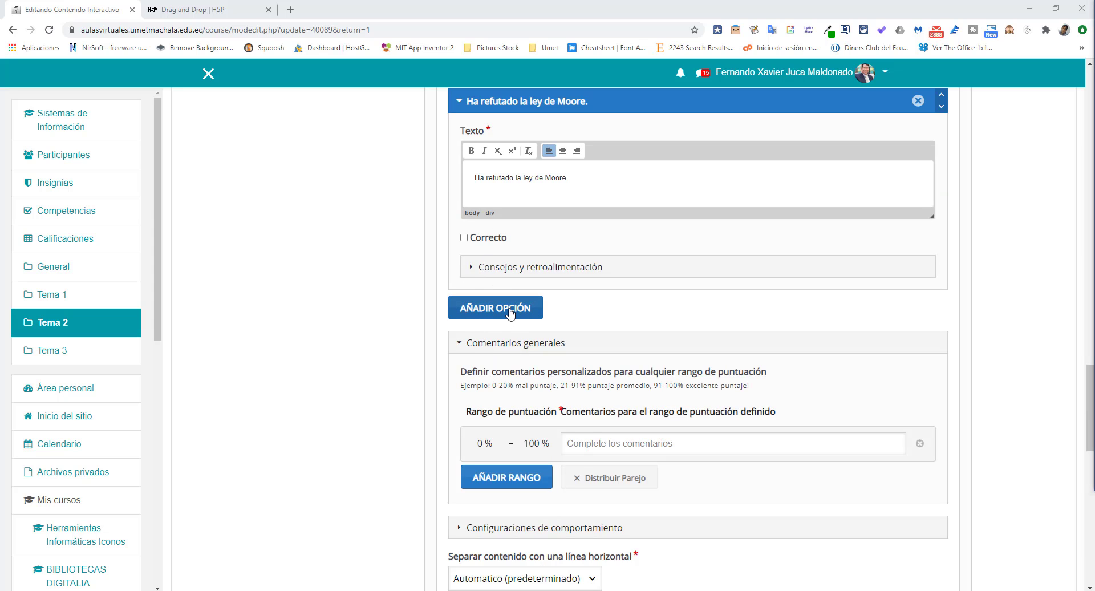
# Add a third option, "Ha provocado que los smartphones actuales sean tan potentes como lo eran los supercomputadores de hace algunas décadas", and mark it correct
pyautogui.click(510, 311)
pyautogui.click(504, 359)
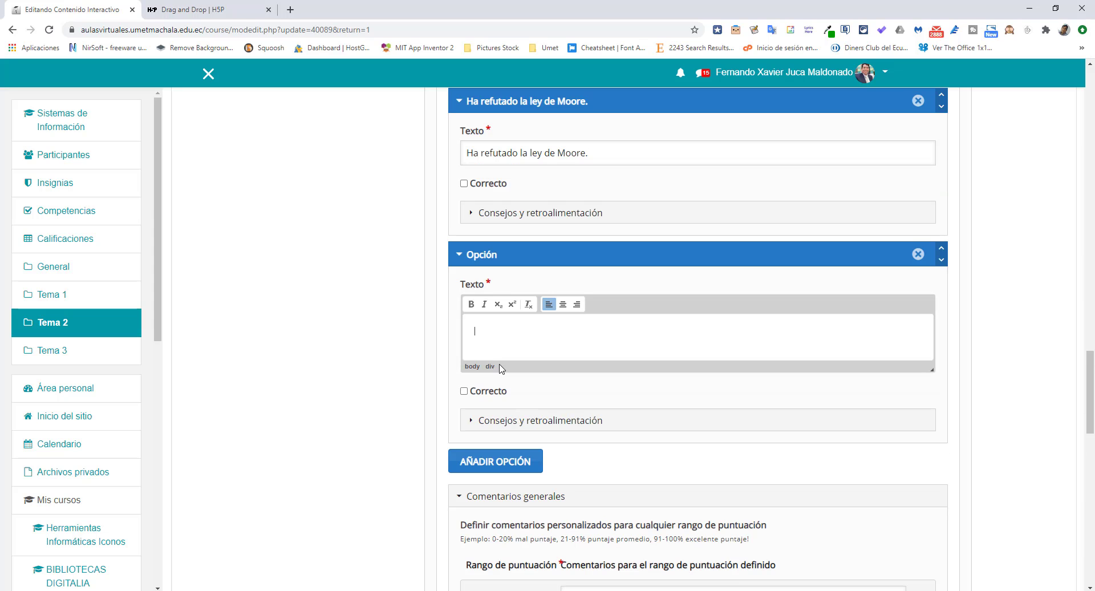
pyautogui.hotkey('ctrl', 'v')
pyautogui.scroll(-1, 575, 364)
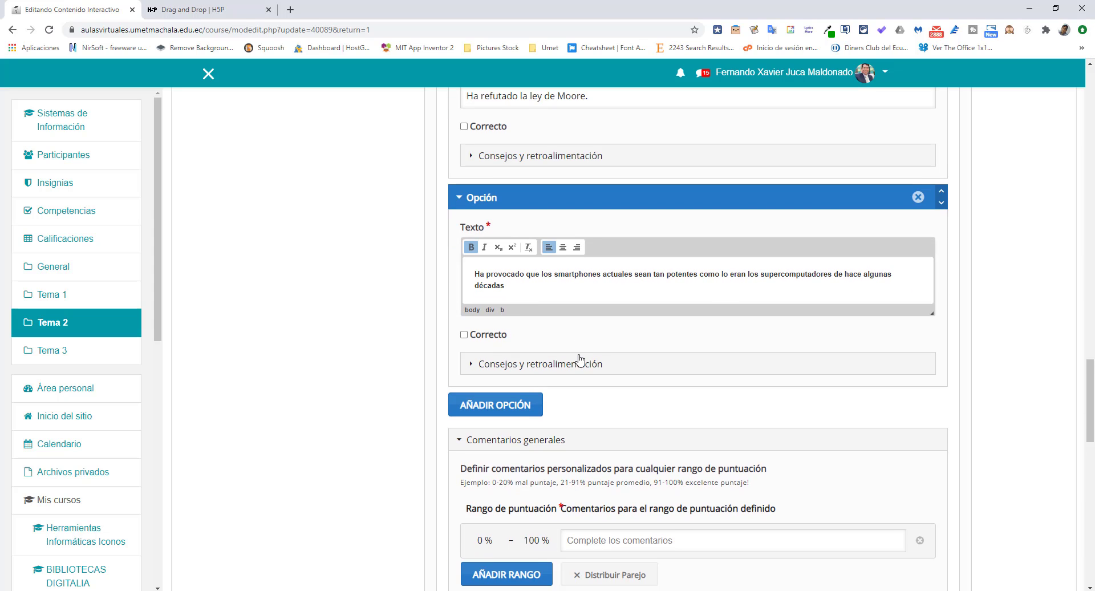
pyautogui.click(464, 334)
pyautogui.scroll(4, 616, 345)
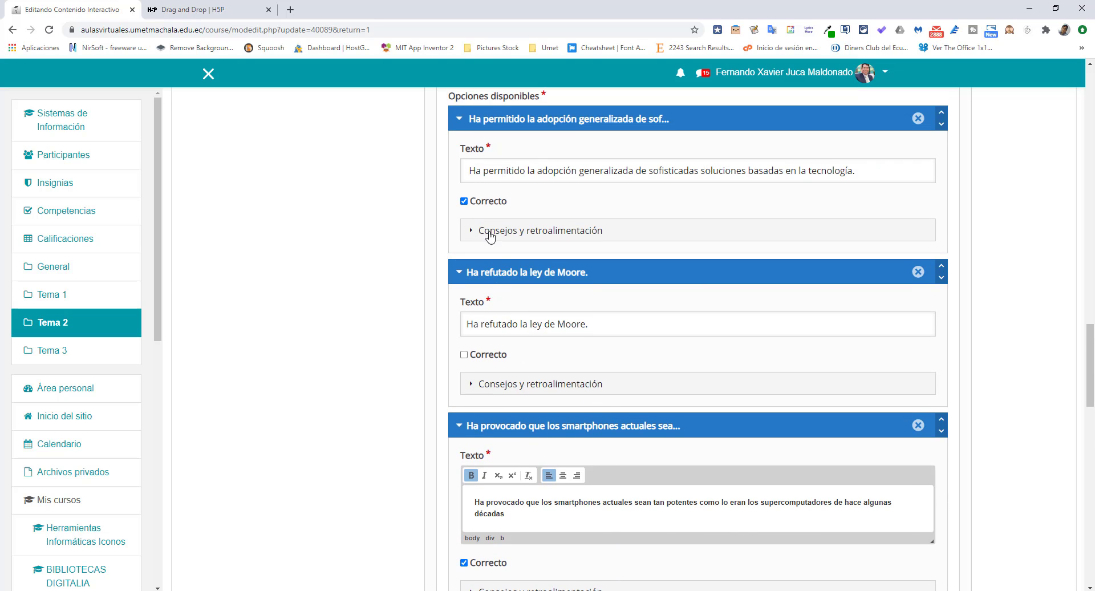
# Define feedback ranges: 0–99 % "Casi lo logras, inténtalo nuevamente." and 100 % "Excelente!!!"
pyautogui.scroll(-4, 508, 262)
pyautogui.scroll(-3, 529, 294)
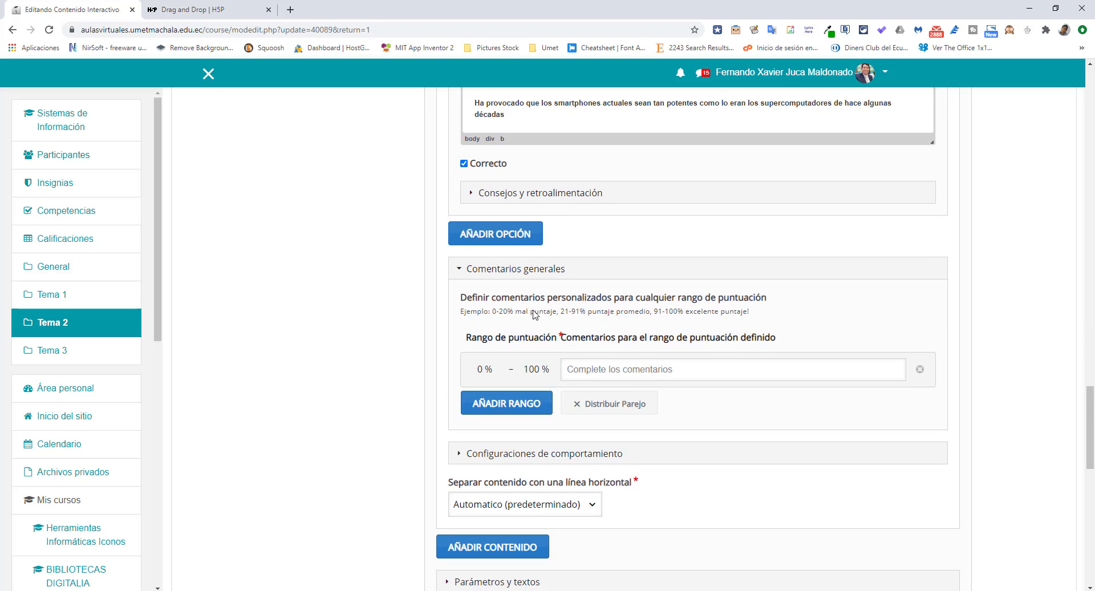
pyautogui.click(593, 371)
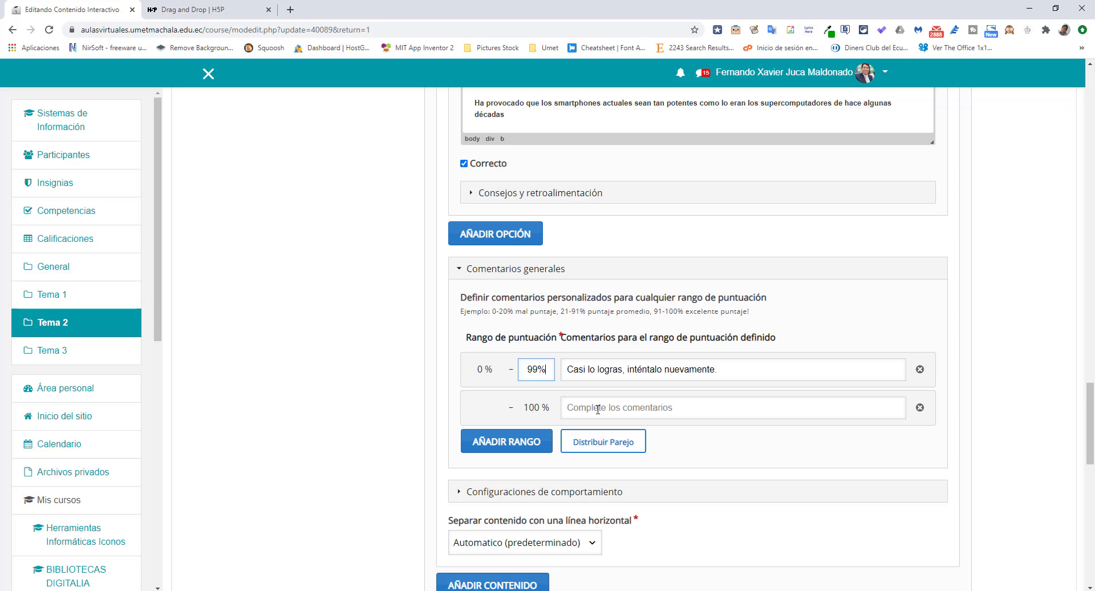
pyautogui.click(598, 409)
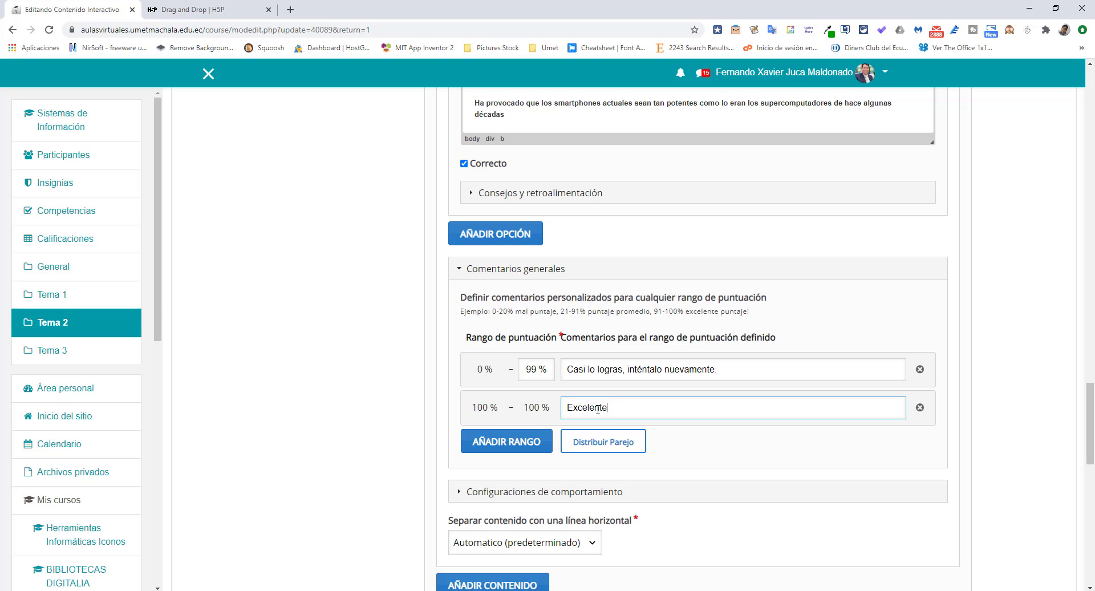
pyautogui.scroll(-2, 597, 409)
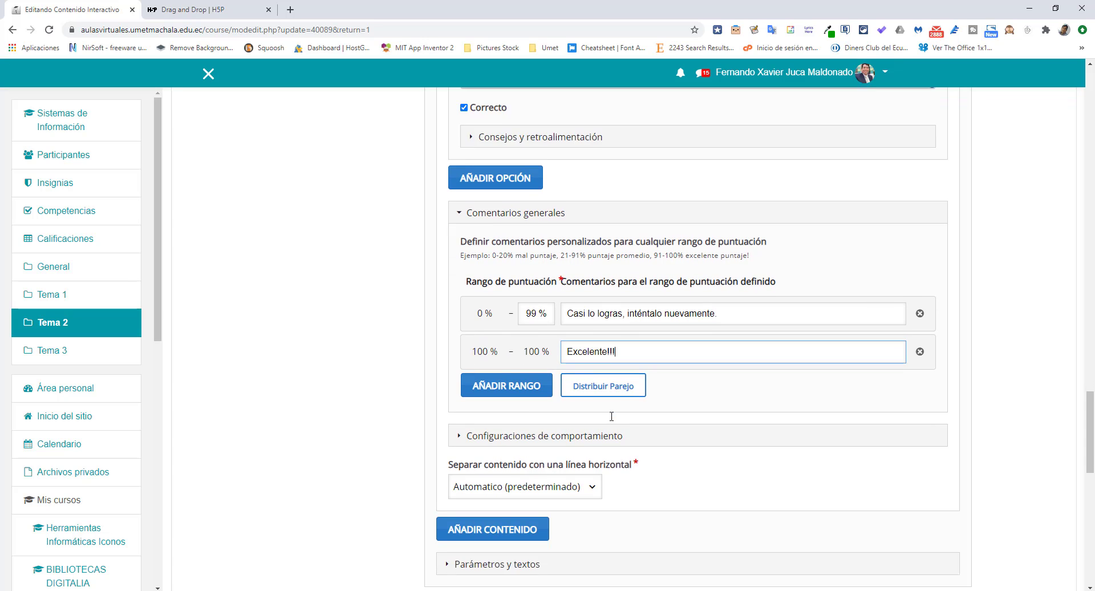
# Add a third content block of type Multiple Choice and title it "Seleccionar la respuesta correcta"
pyautogui.scroll(7, 663, 285)
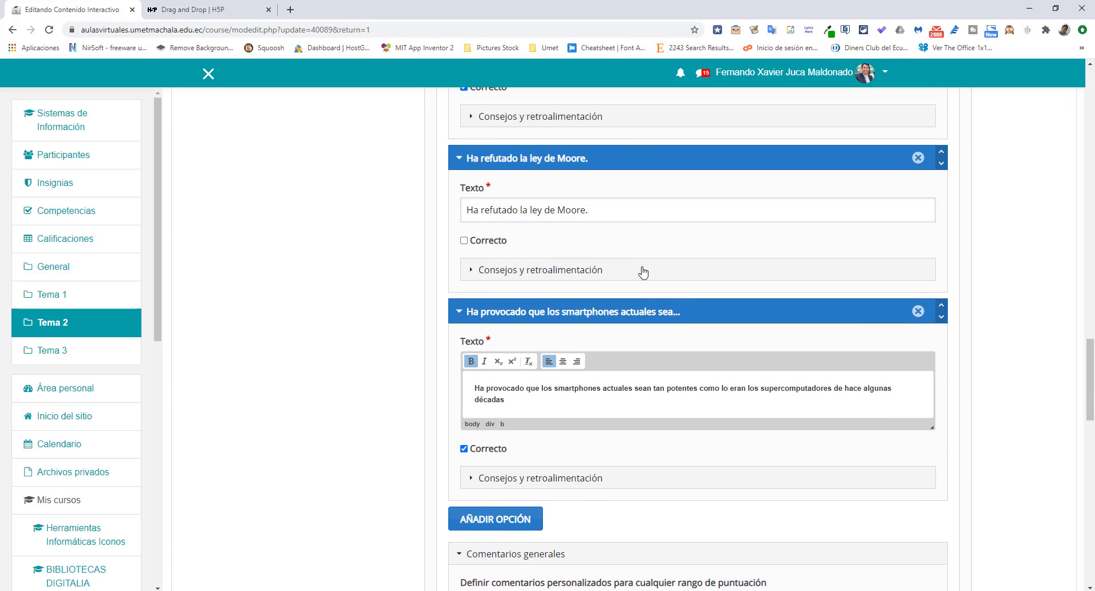
pyautogui.scroll(-7, 648, 274)
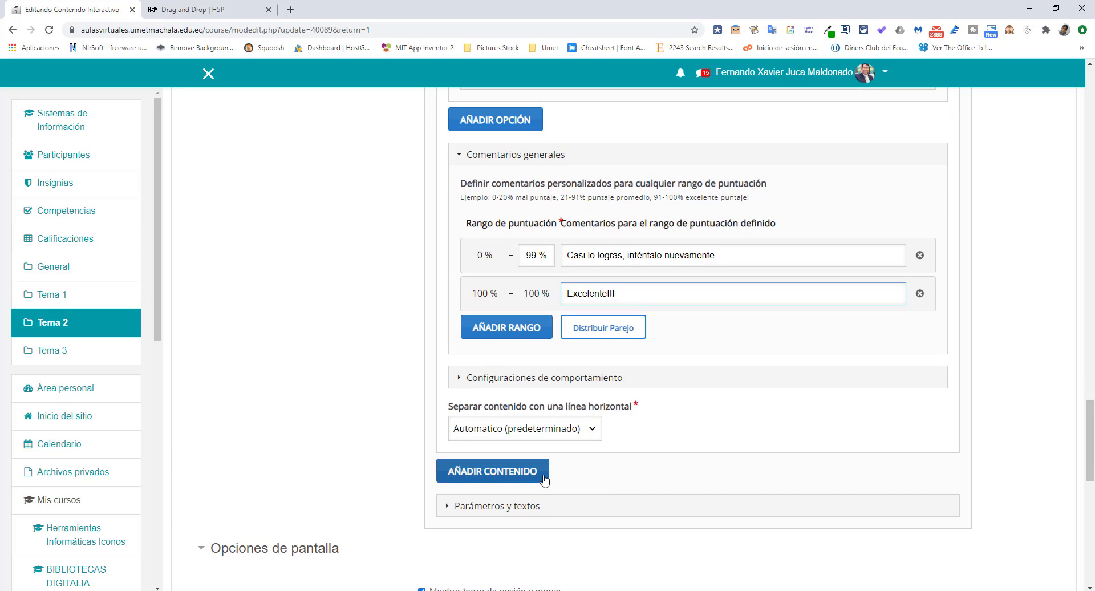
pyautogui.click(543, 476)
pyautogui.scroll(-5, 570, 399)
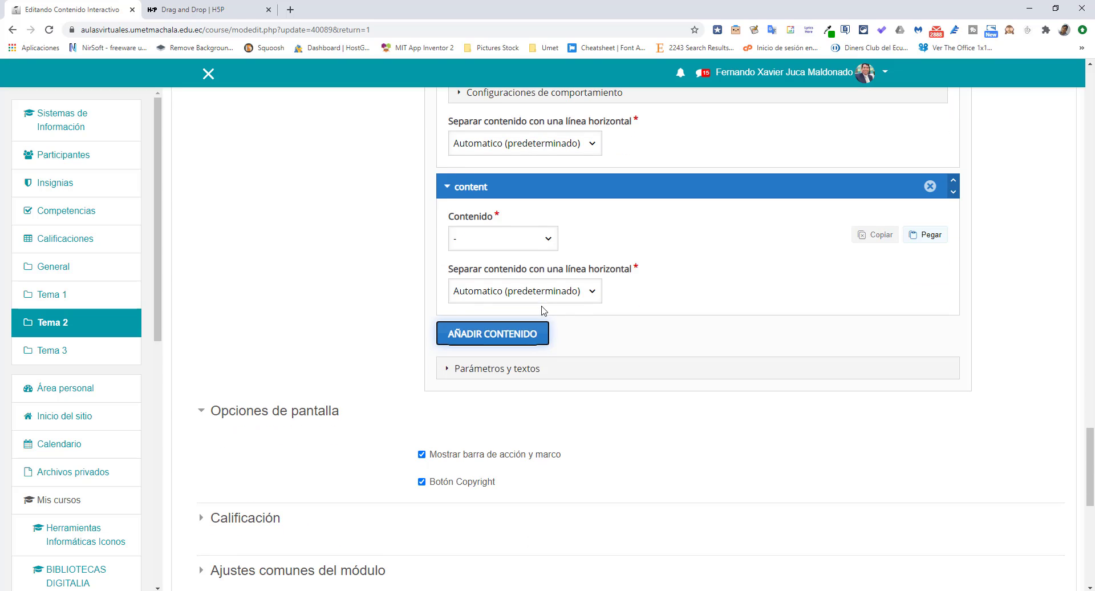
pyautogui.click(554, 248)
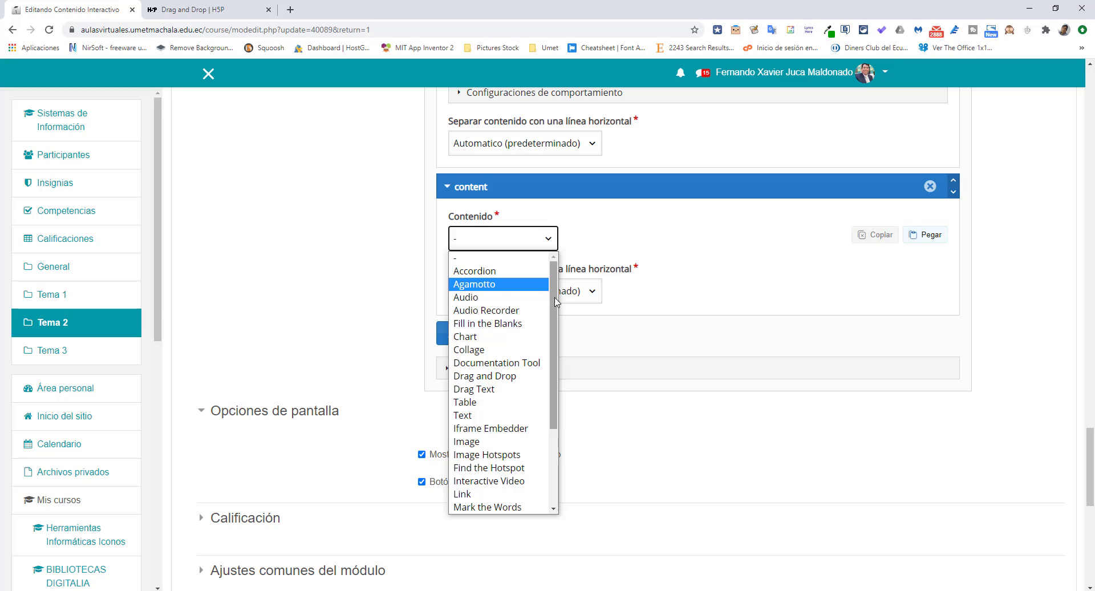
pyautogui.scroll(-2, 556, 312)
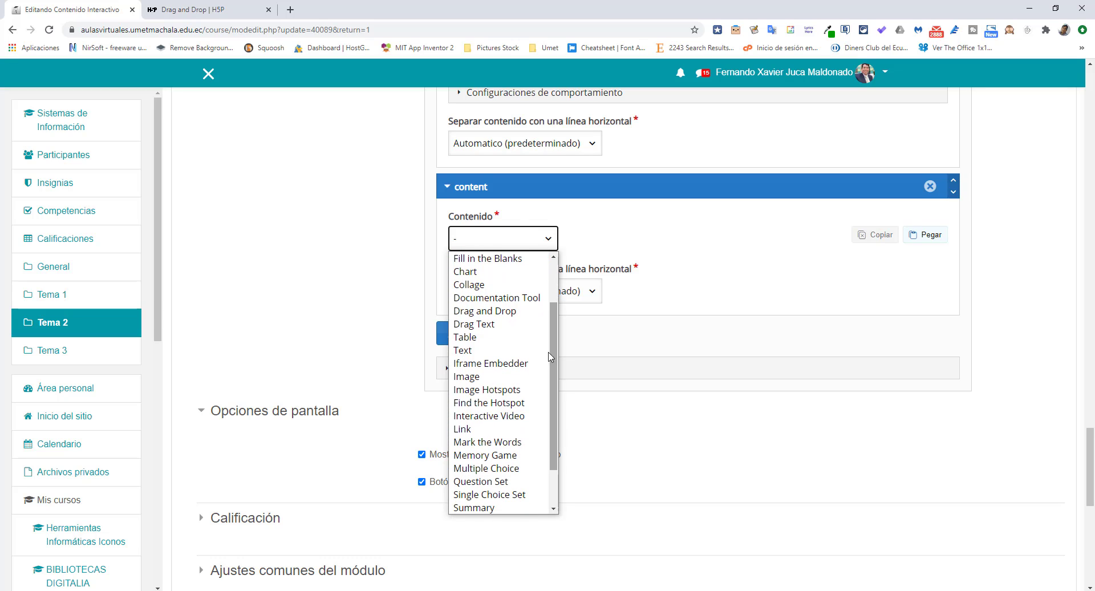
pyautogui.click(517, 468)
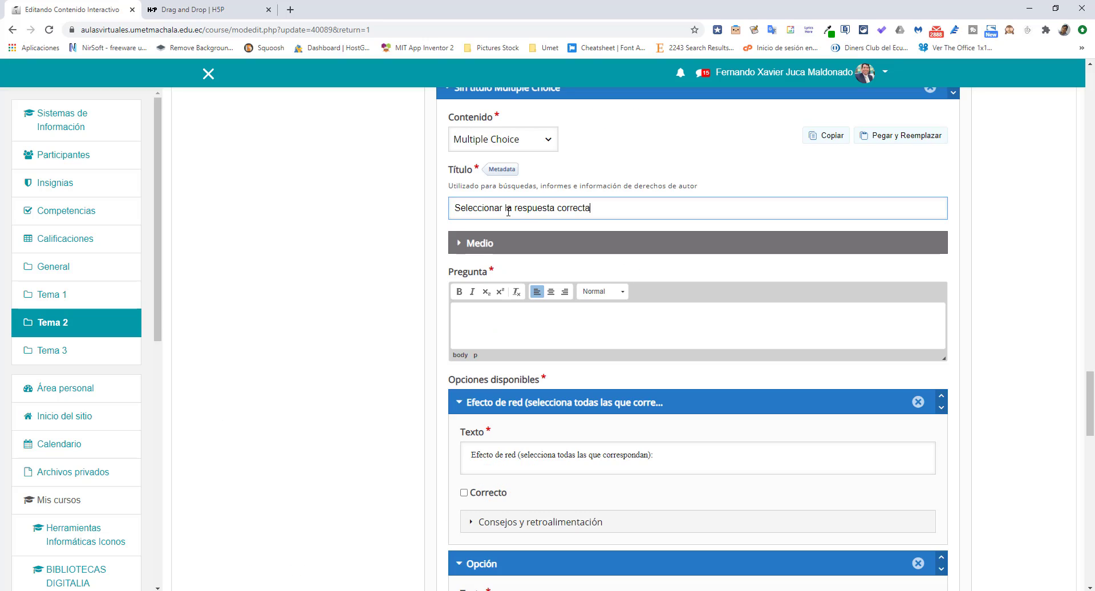
# Move "Efecto de red (selecciona todas las que correspondan):" from the first option's text into the question field
pyautogui.tripleClick(564, 450)
pyautogui.hotkey('ctrl', 'x')
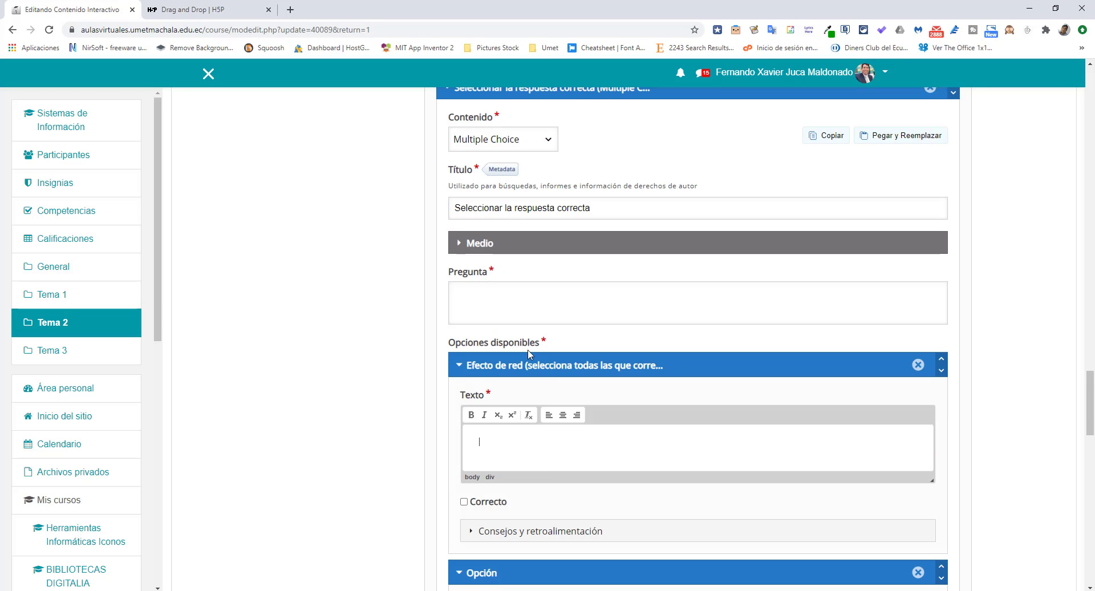
pyautogui.click(505, 311)
pyautogui.hotkey('ctrl', 'v')
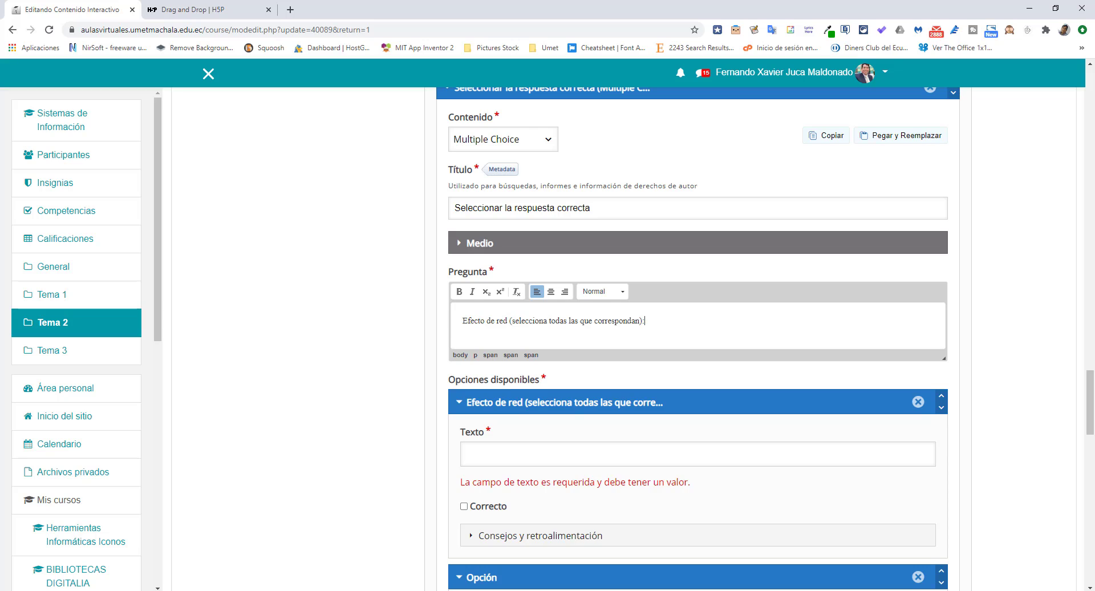
# Move "Implica que cuantos más usuarios hay, más beneficio obtiene cada usuario." from Notepad into the first option's text and mark it correct
pyautogui.click(511, 450)
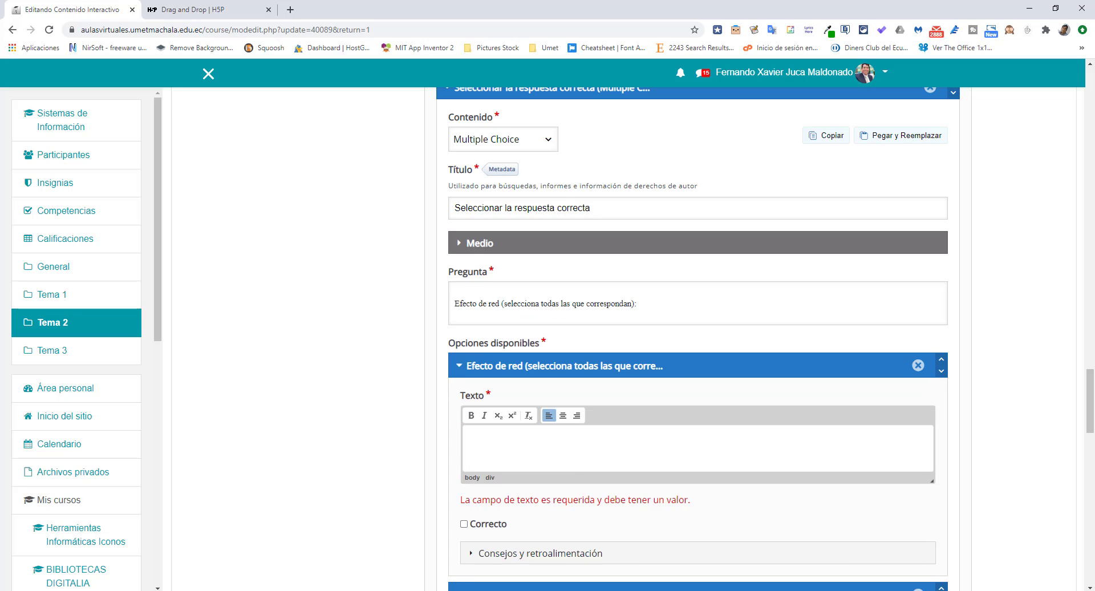
pyautogui.hotkey('alt', 'Tab')
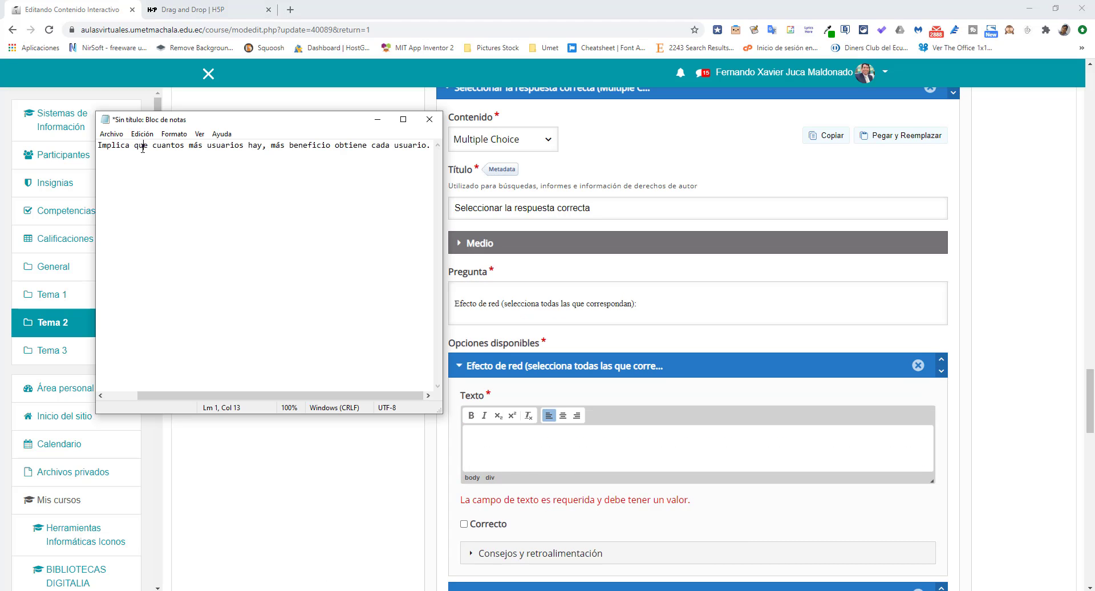
pyautogui.press('Home')
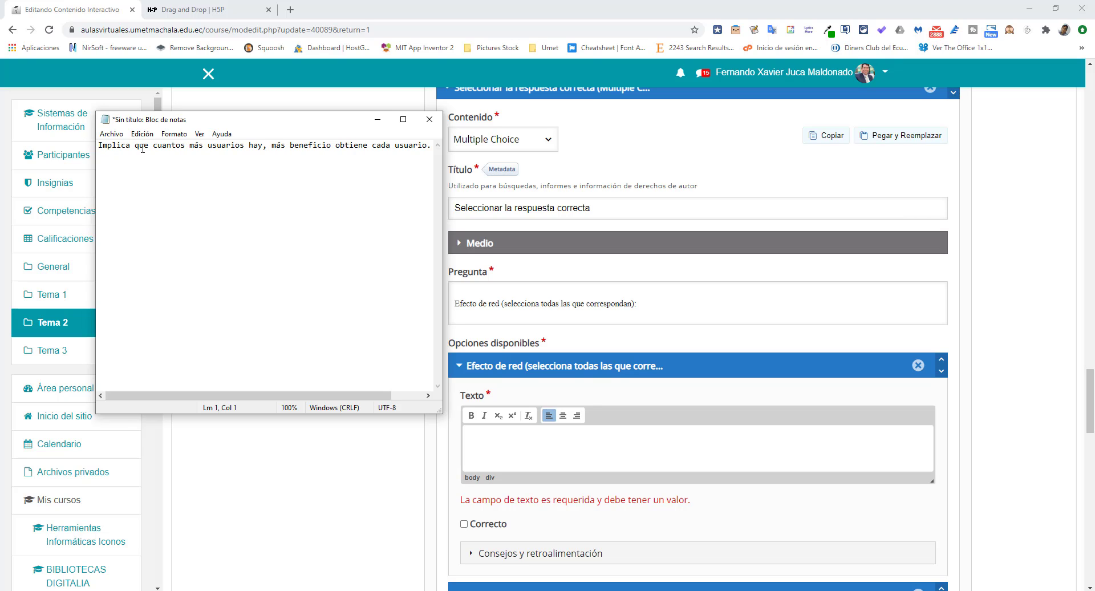
pyautogui.hotkey('ctrl', 'a')
pyautogui.hotkey('ctrl', 'x')
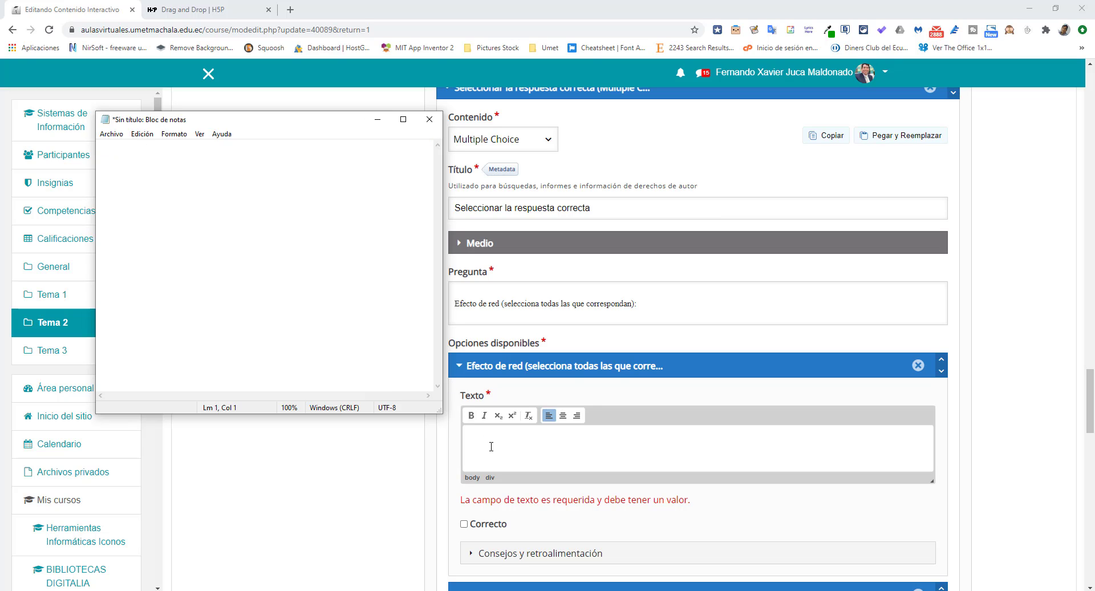
pyautogui.click(491, 446)
pyautogui.hotkey('ctrl', 'v')
pyautogui.scroll(-1, 481, 479)
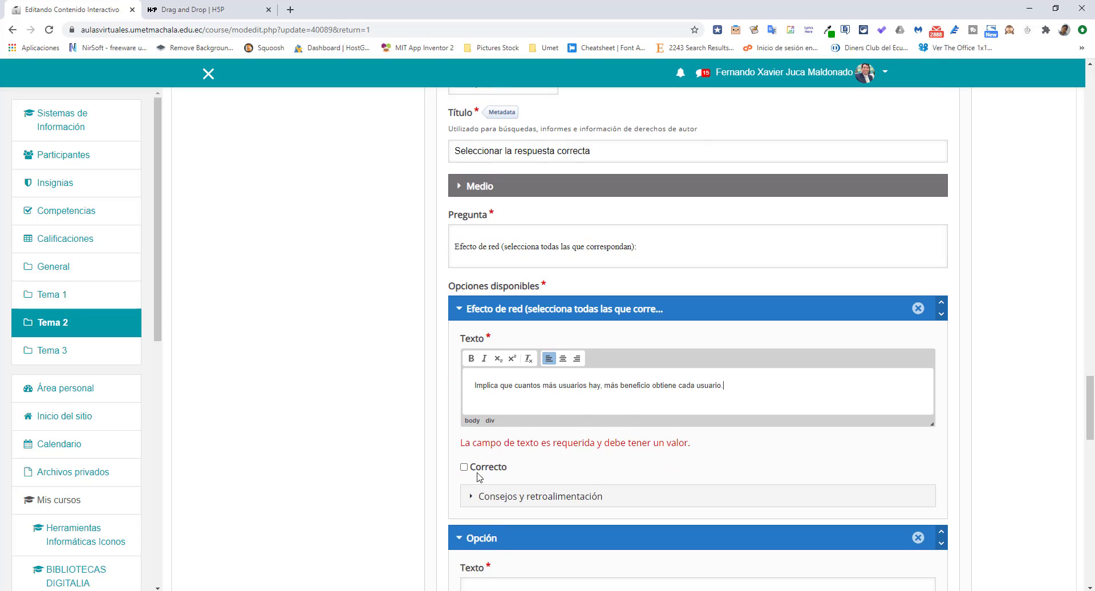
pyautogui.click(464, 466)
# Transfer the Notepad sentence from "Implica que cualquiera en la Tierra puede estar conectado" through "más de cinco intermediarios." into the second option's text
pyautogui.scroll(-3, 505, 391)
pyautogui.click(505, 390)
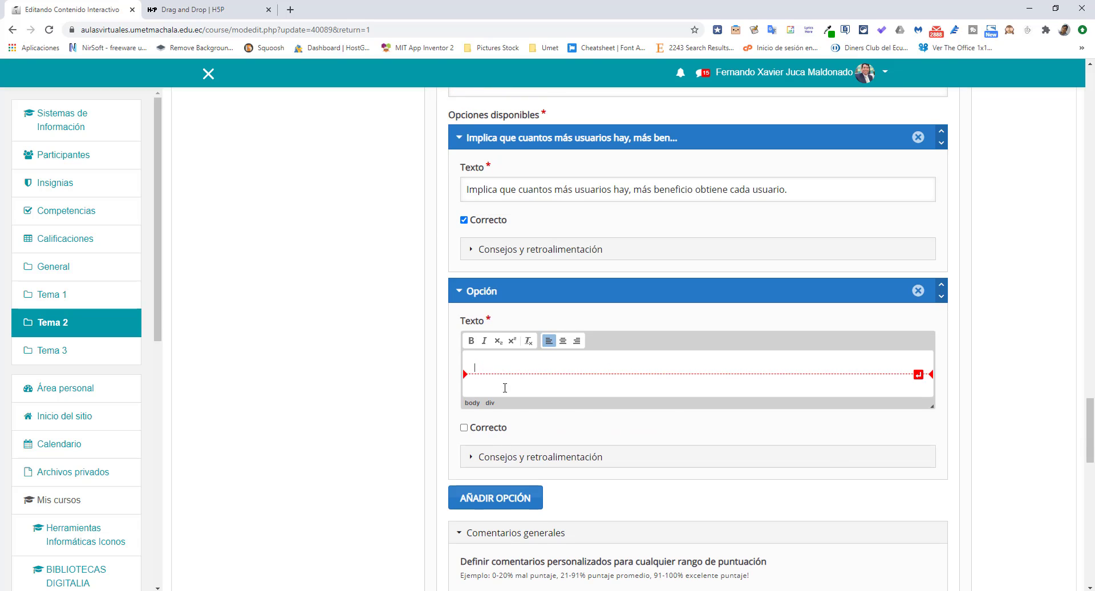
pyautogui.hotkey('alt', 'Tab')
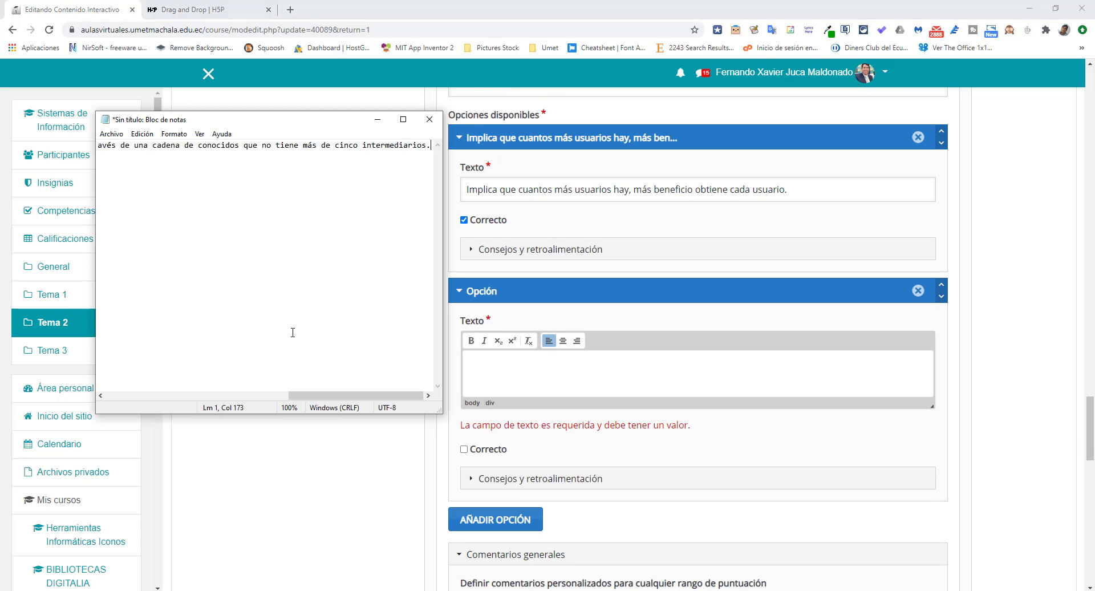
pyautogui.hotkey('ctrl', 'a')
pyautogui.hotkey('ctrl', 'c')
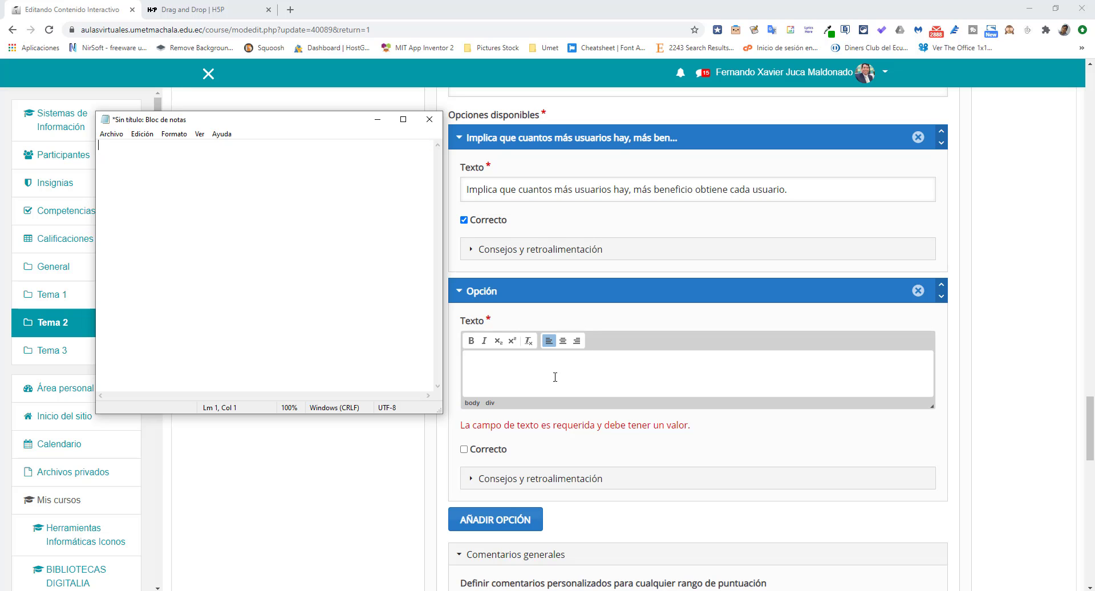
pyautogui.click(522, 369)
pyautogui.hotkey('ctrl', 'v')
# Add a fourth option with the text "Significa que todos nosotros estamos más conectados los unos a los otros gracias a las redes sociales."
pyautogui.scroll(-1, 538, 411)
pyautogui.scroll(-3, 538, 410)
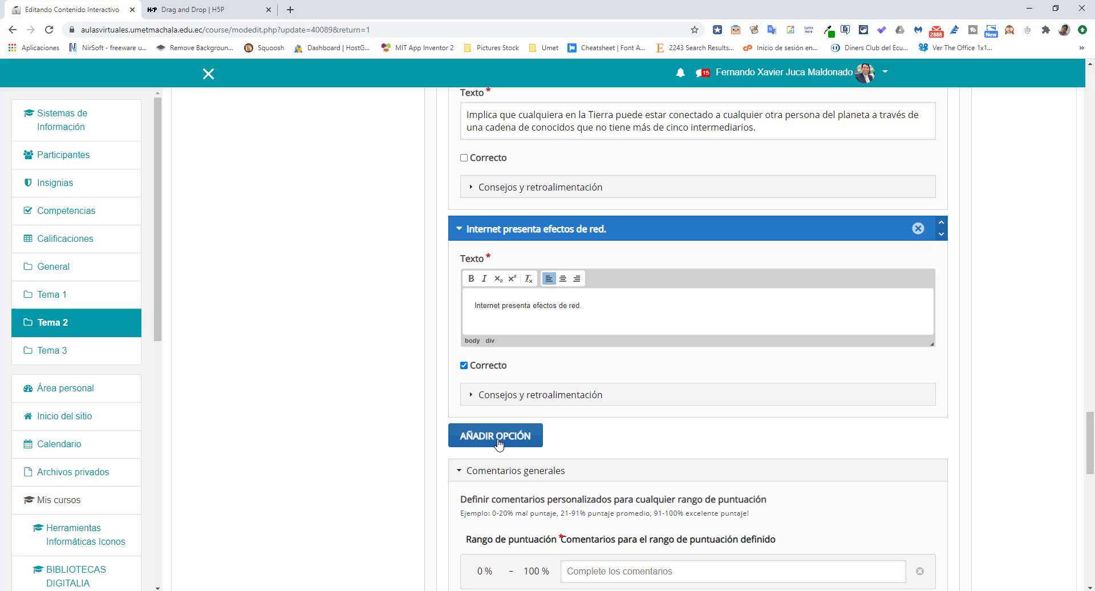
pyautogui.click(496, 436)
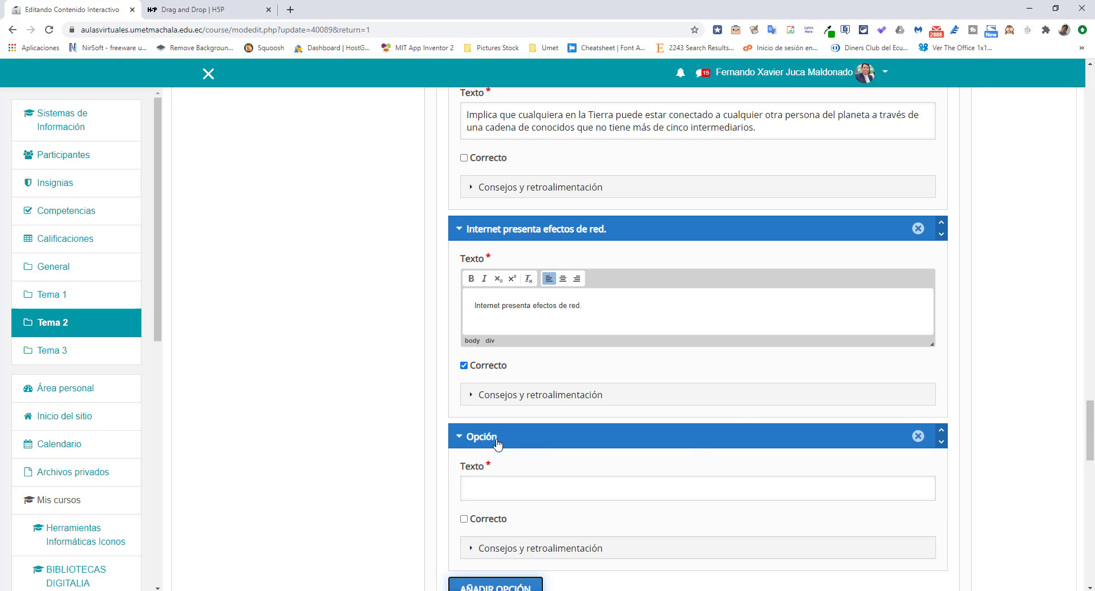
pyautogui.hotkey('alt', 'Tab')
pyautogui.click(697, 488)
pyautogui.hotkey('ctrl', 'v')
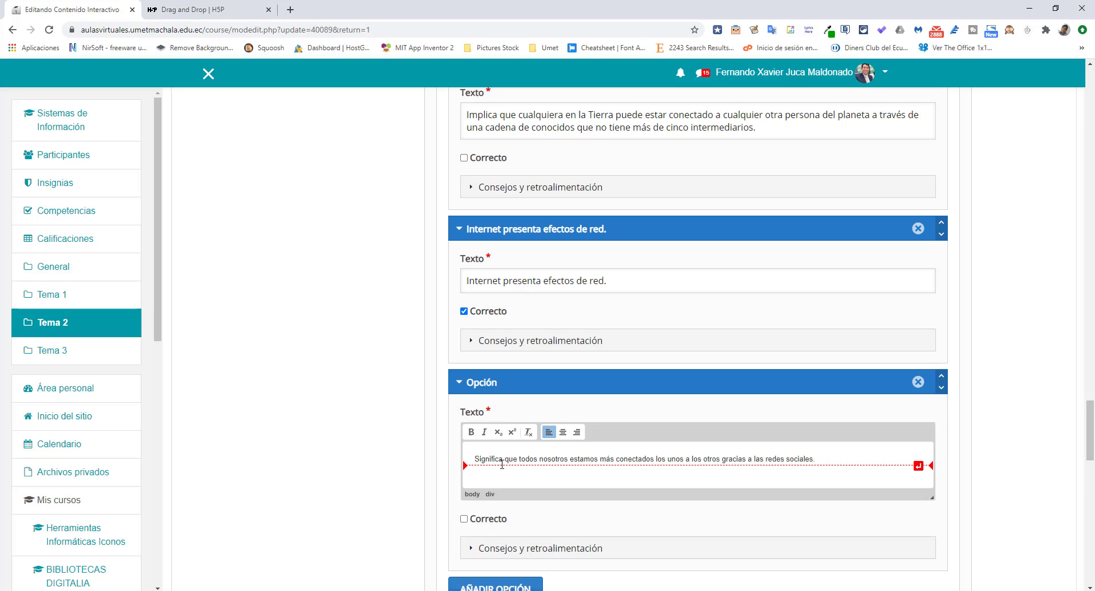
pyautogui.scroll(-4, 579, 460)
pyautogui.scroll(-2, 579, 460)
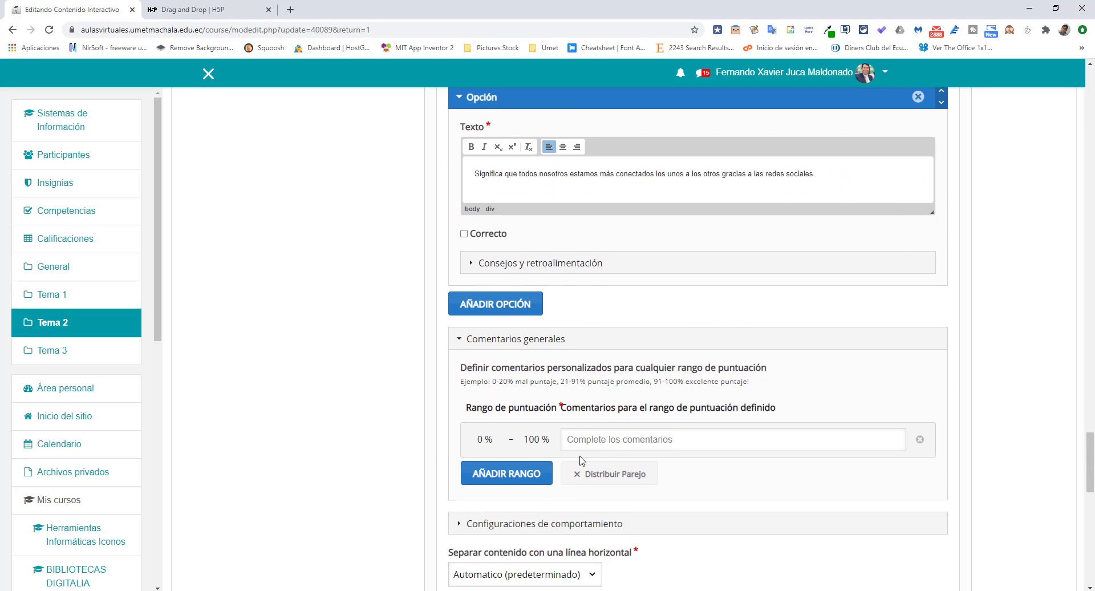
# Review the options and feedback ranges of the "Seleccionar las opciones correctas" question, then expand its behaviour settings and examine them
pyautogui.scroll(8, 579, 390)
pyautogui.scroll(7, 549, 311)
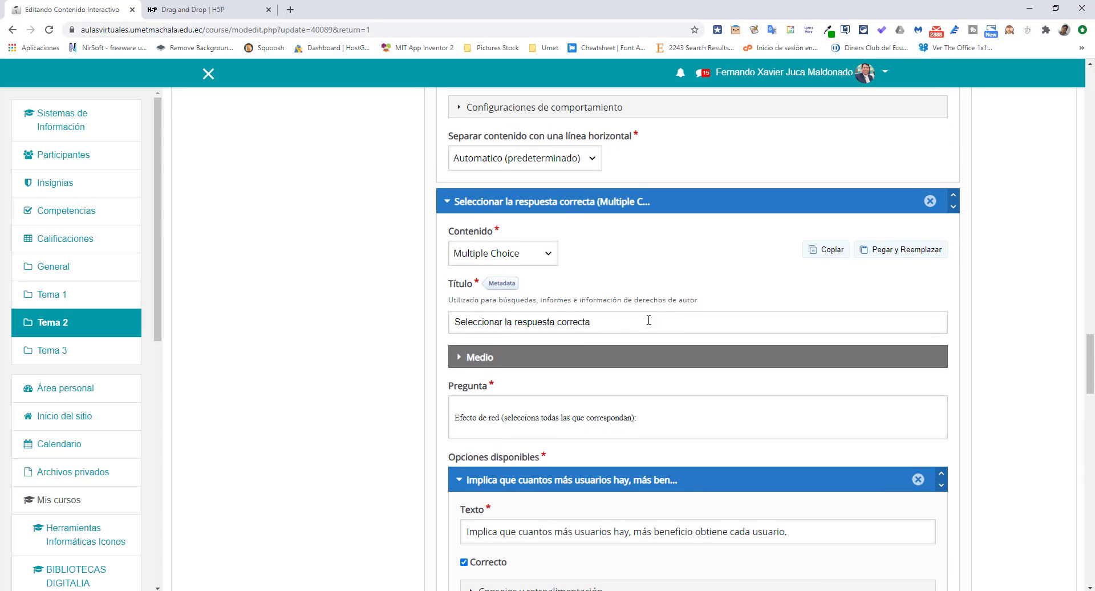
pyautogui.scroll(3, 644, 320)
pyautogui.scroll(8, 578, 297)
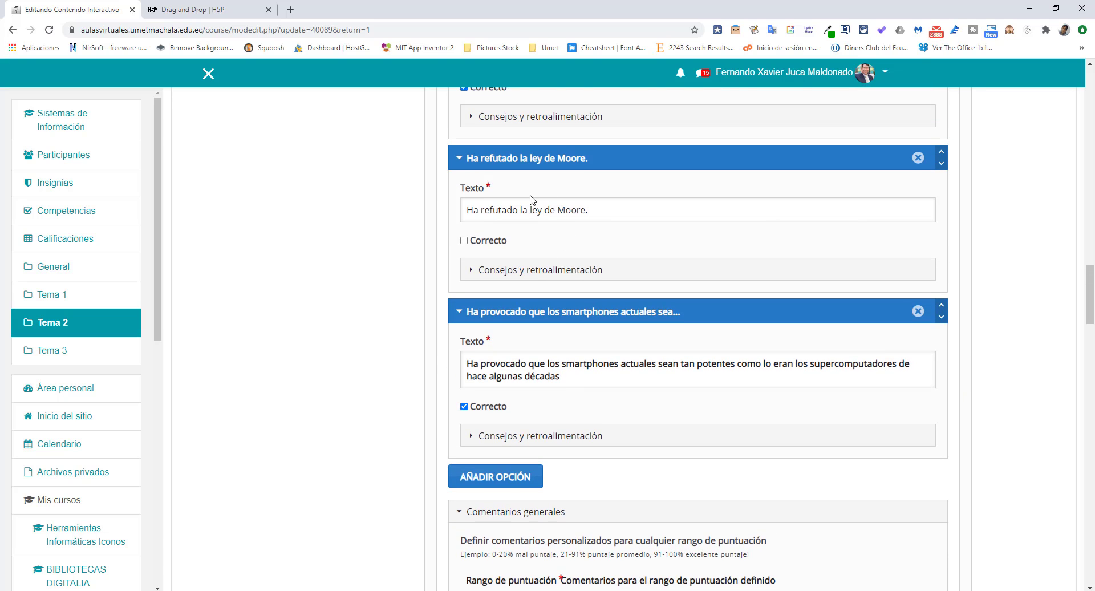
pyautogui.scroll(6, 532, 199)
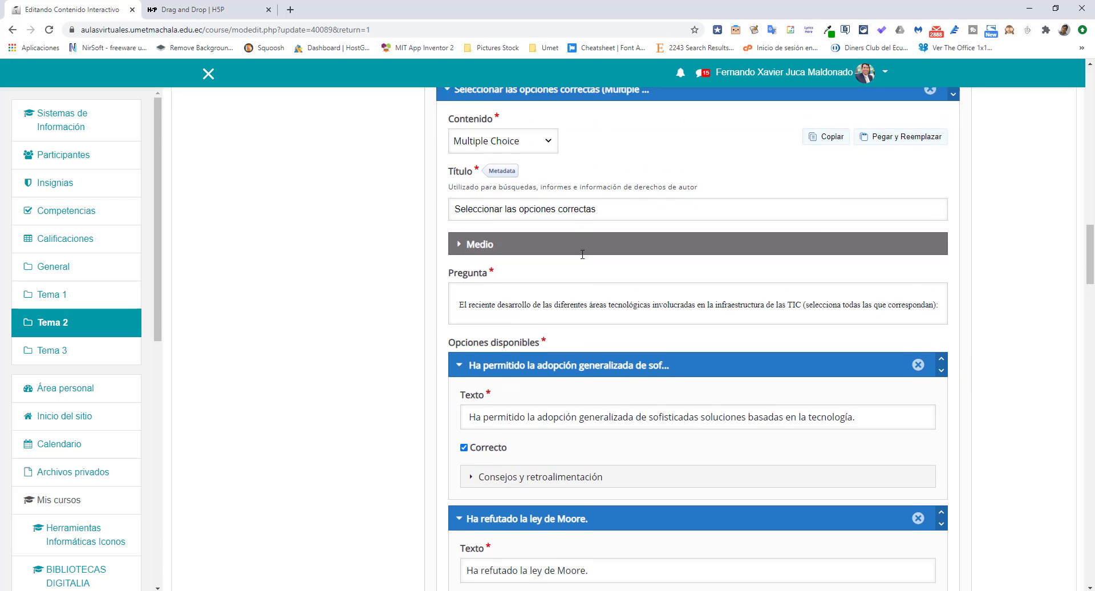
pyautogui.scroll(-7, 582, 254)
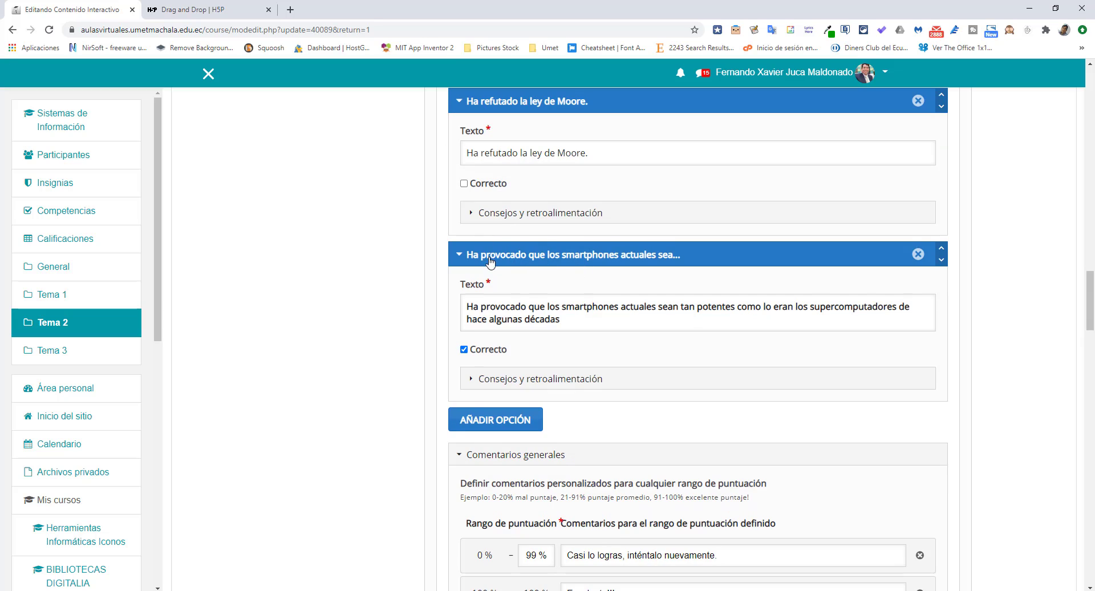
pyautogui.scroll(-3, 489, 262)
pyautogui.scroll(-3, 484, 287)
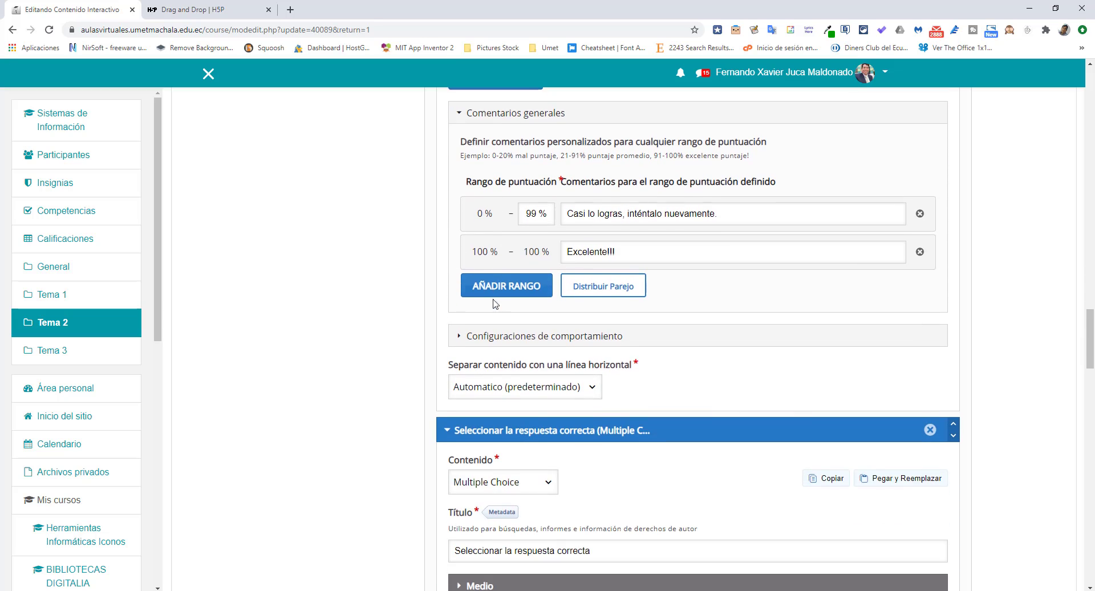
pyautogui.click(458, 335)
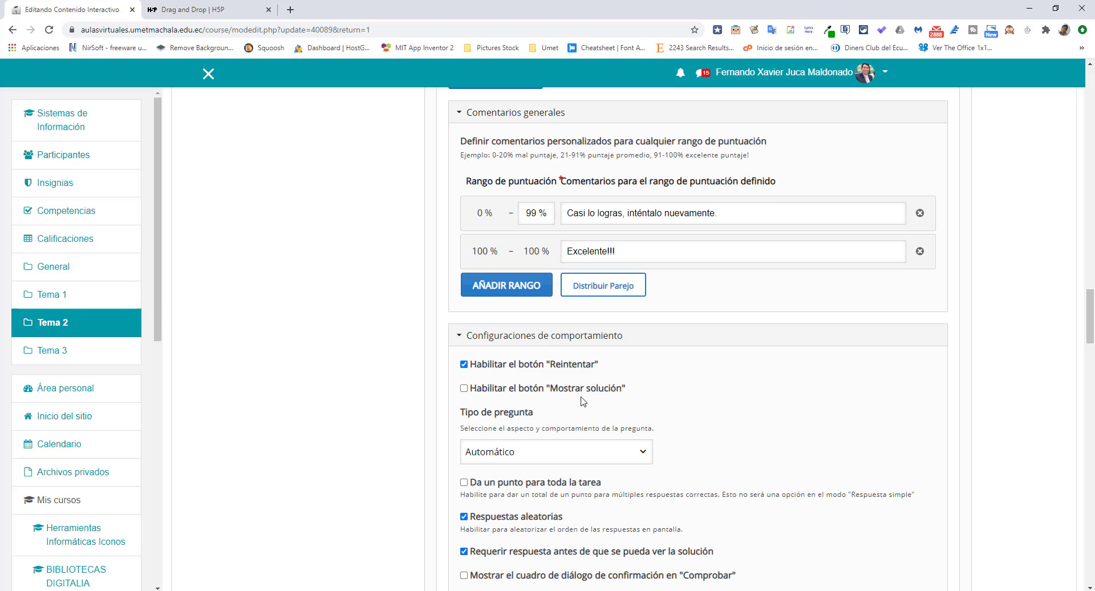
pyautogui.scroll(-3, 584, 401)
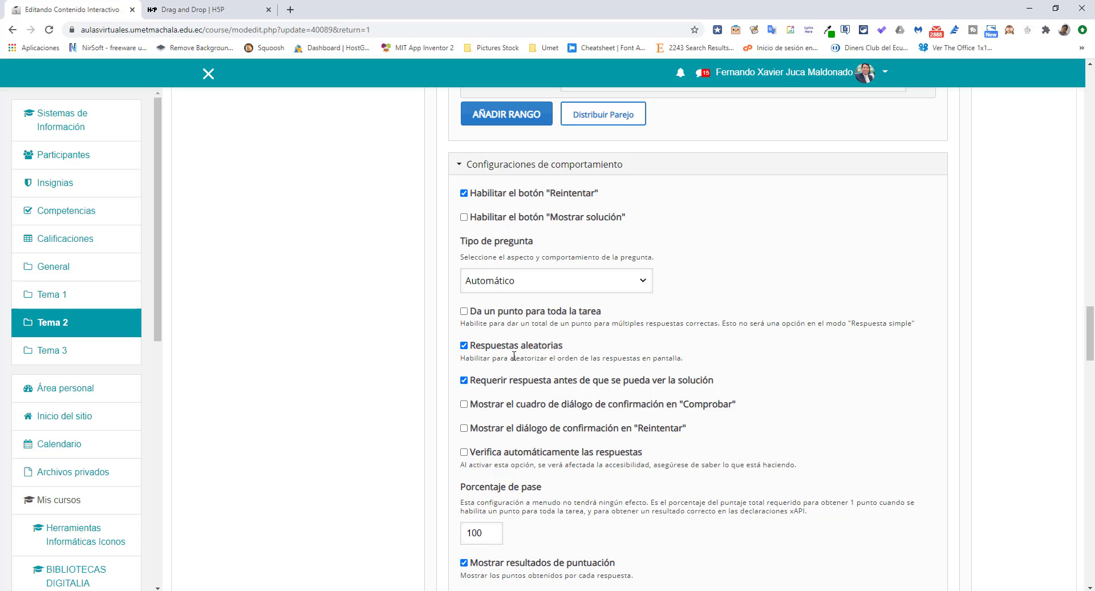
pyautogui.scroll(-2, 522, 377)
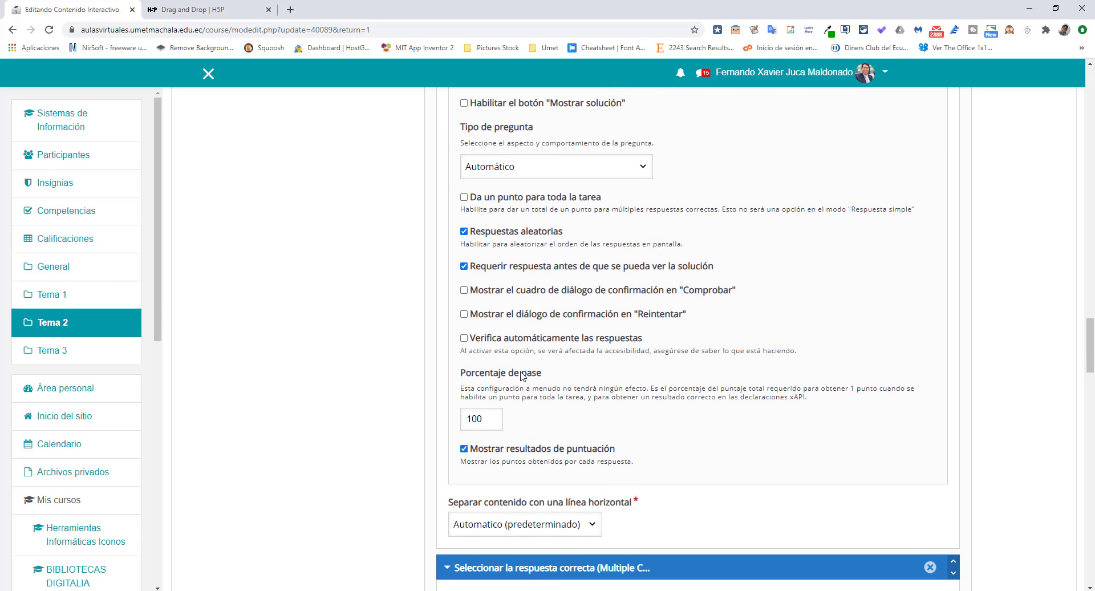
pyautogui.scroll(-1, 509, 381)
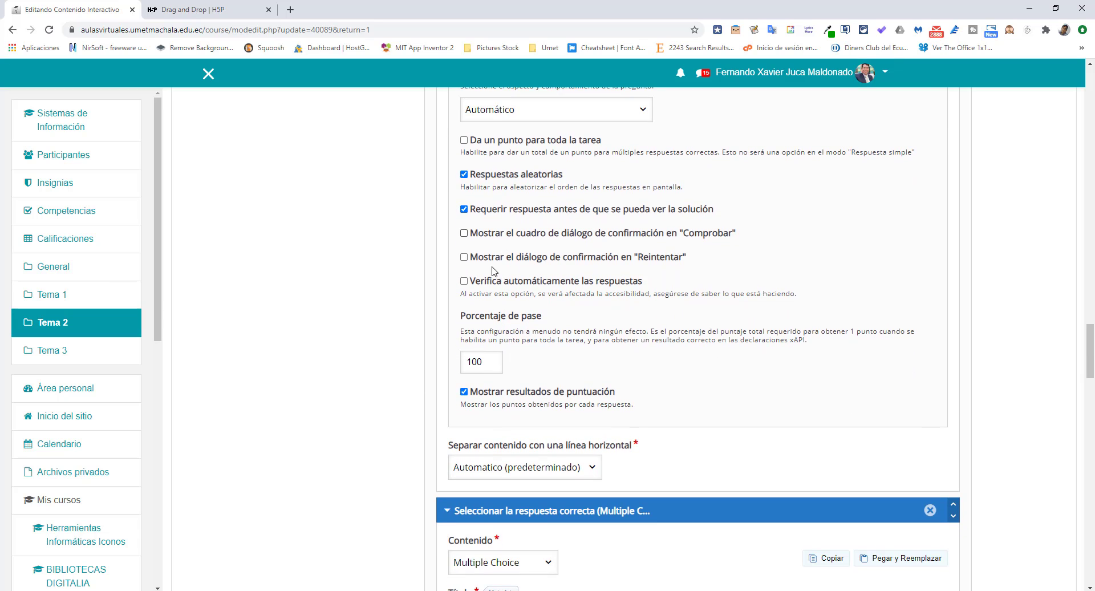
# Review the "Seleccionar la respuesta correcta" question, examining the last option's tips and feedback fields and the question's behaviour settings
pyautogui.scroll(-4, 510, 396)
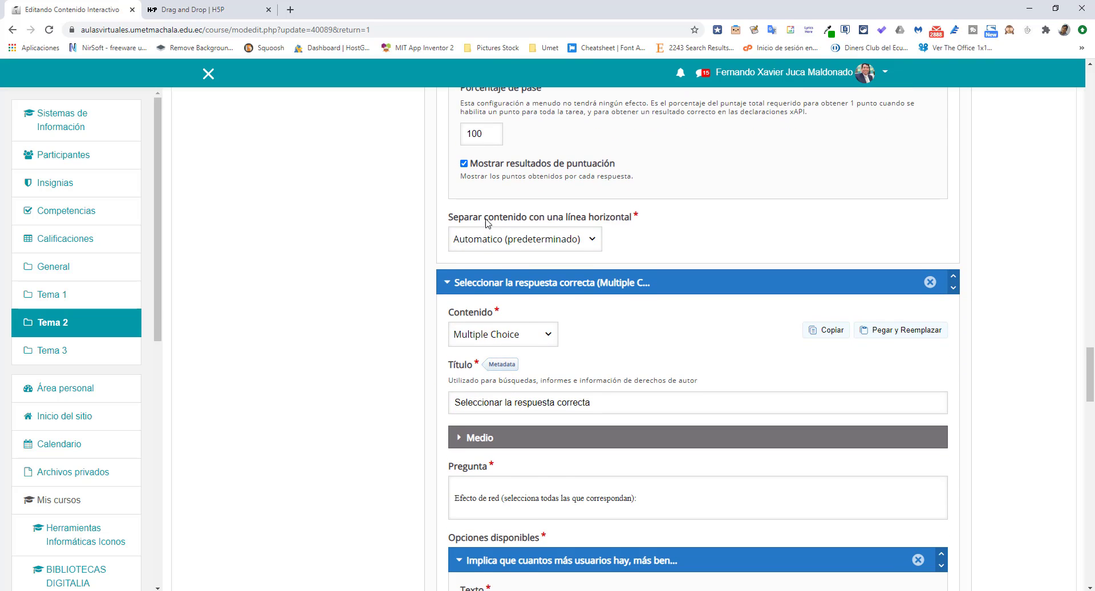
pyautogui.scroll(-5, 579, 235)
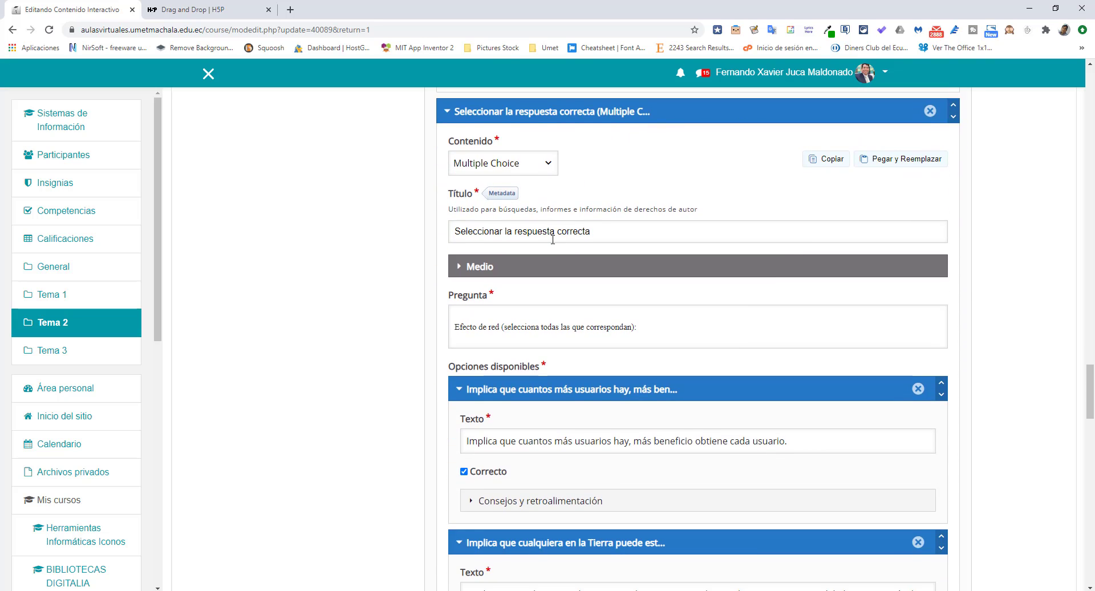
pyautogui.scroll(4, 532, 240)
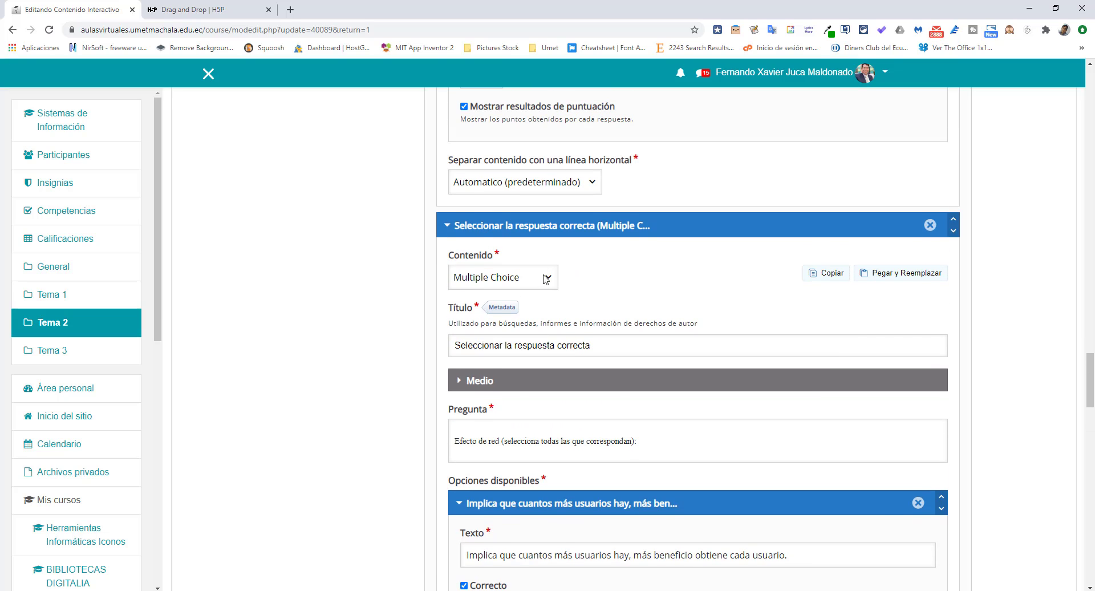
pyautogui.scroll(-7, 545, 279)
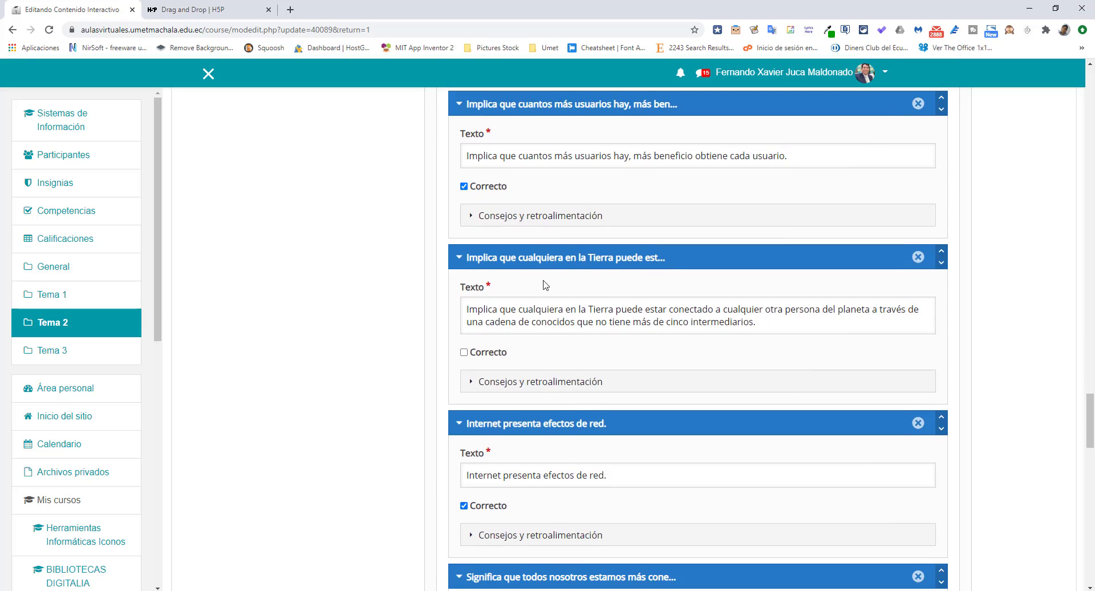
pyautogui.scroll(-7, 545, 284)
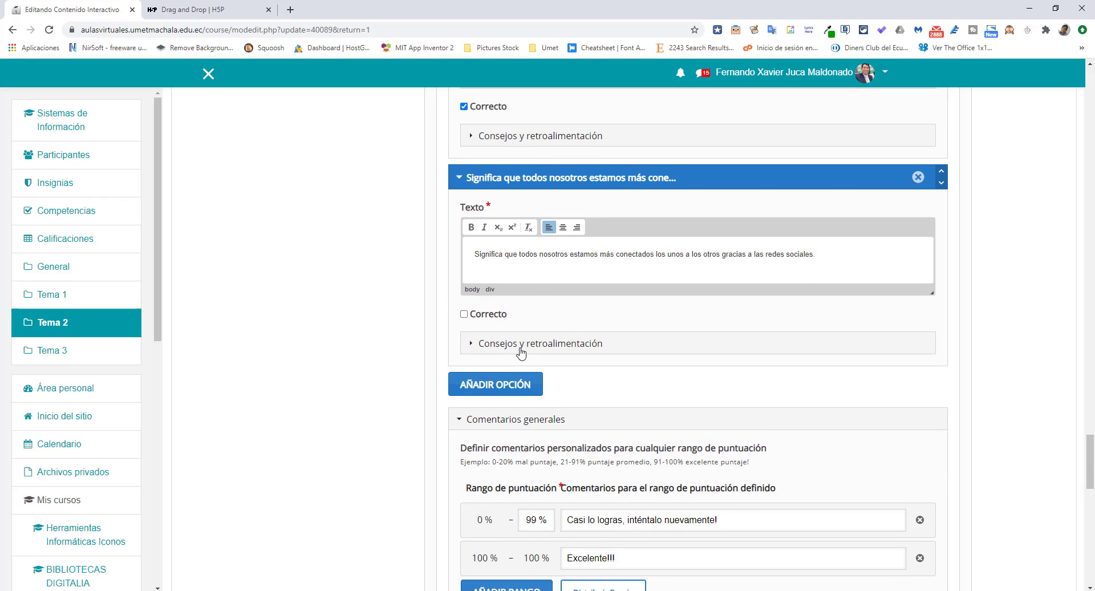
pyautogui.click(519, 345)
pyautogui.scroll(-2, 521, 345)
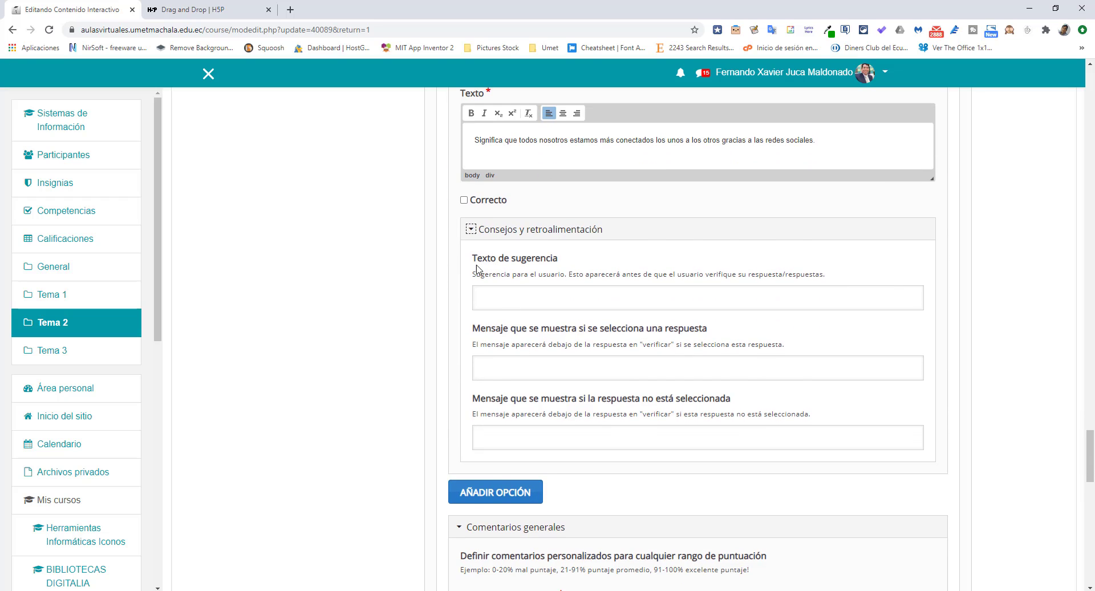
pyautogui.click(467, 228)
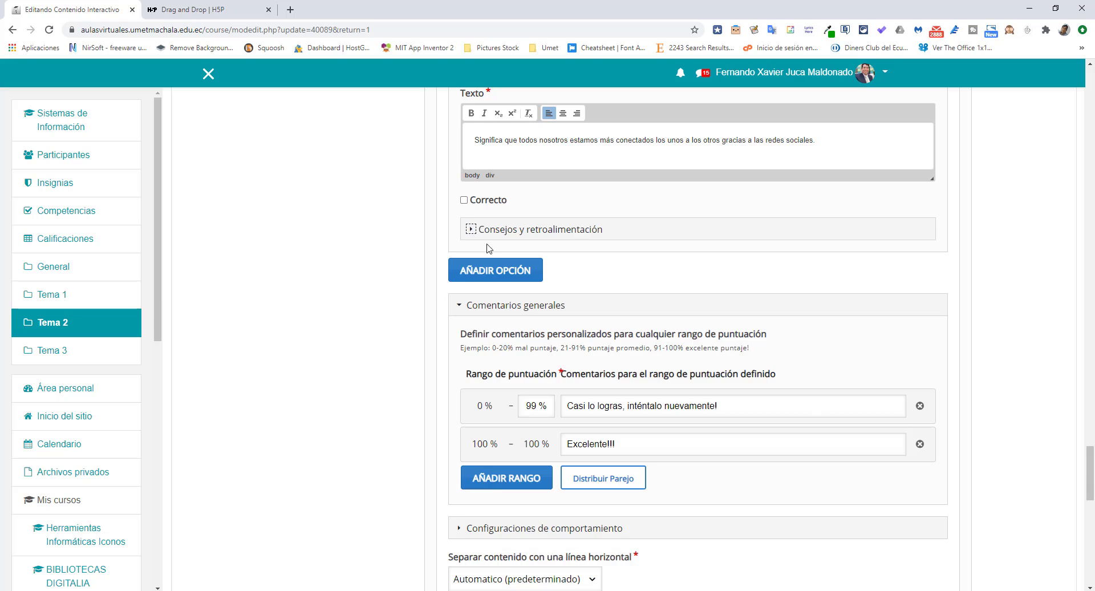
pyautogui.scroll(-3, 489, 244)
pyautogui.click(470, 359)
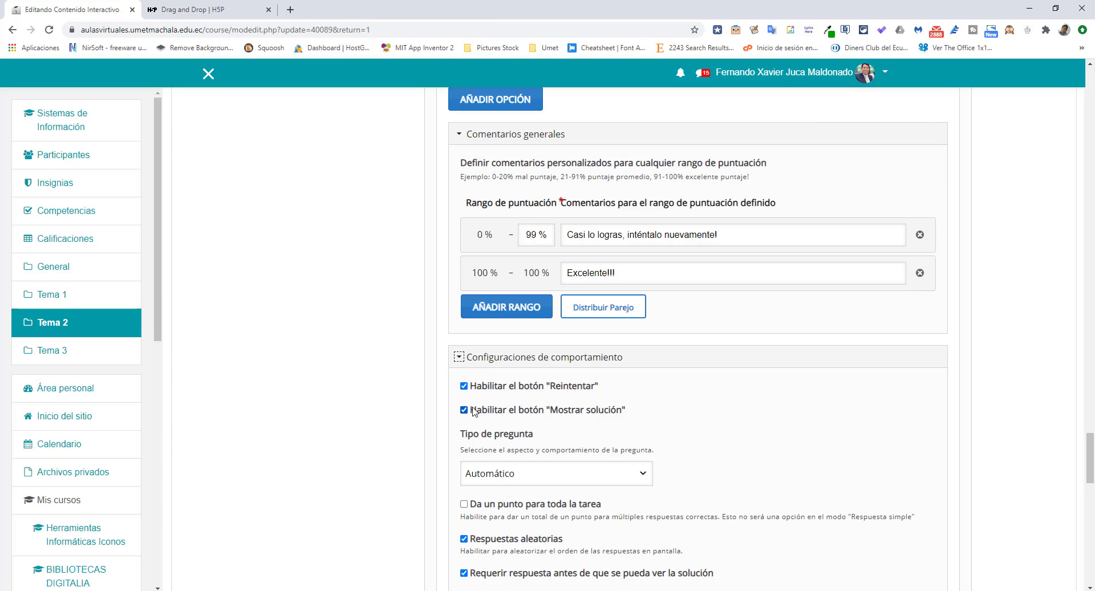
# Save the activity, return to the course, and open "Resolver las siguientes preguntas:" in Tema 2
pyautogui.scroll(-15, 466, 412)
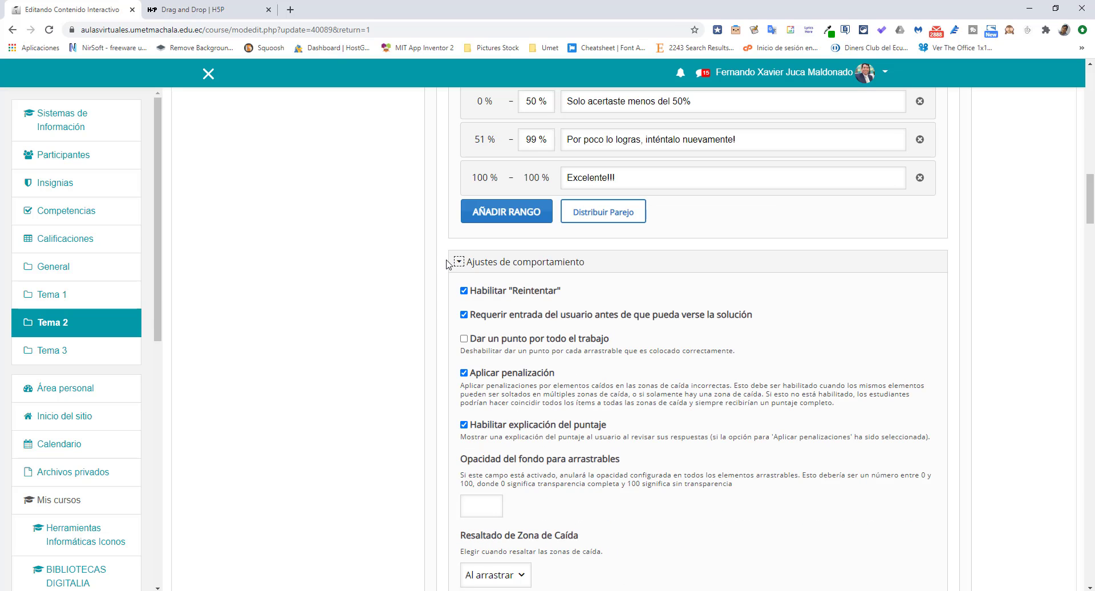
pyautogui.scroll(-6, 436, 389)
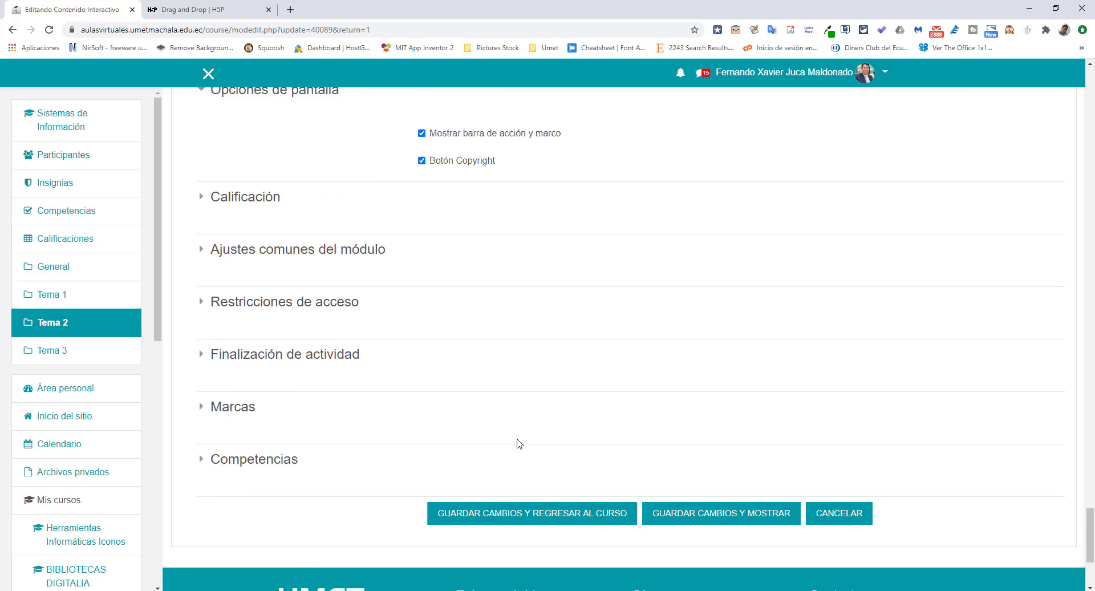
pyautogui.click(531, 311)
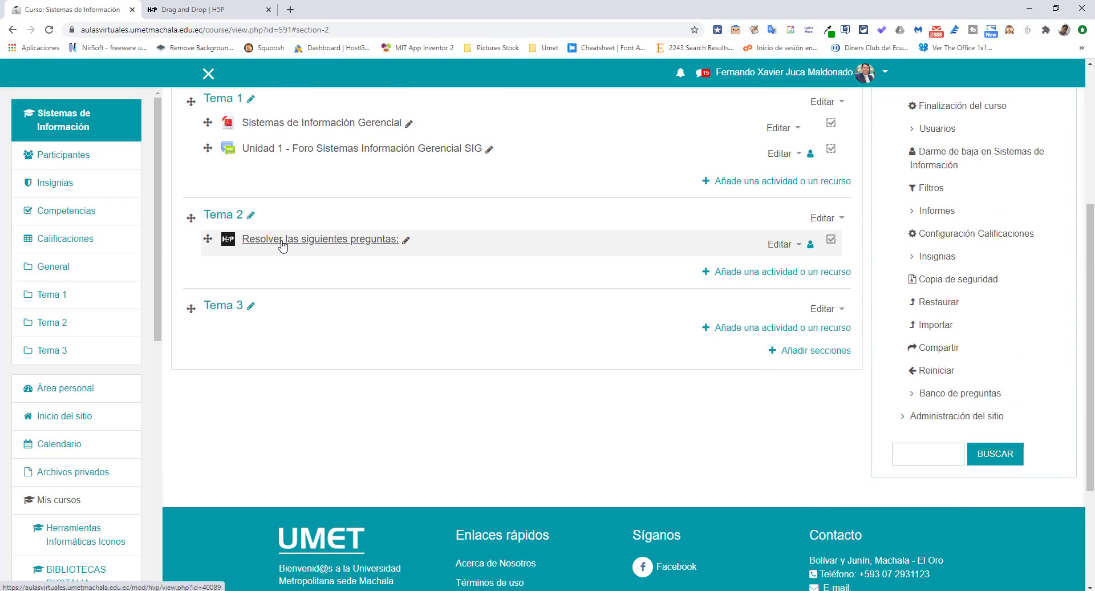
pyautogui.click(290, 242)
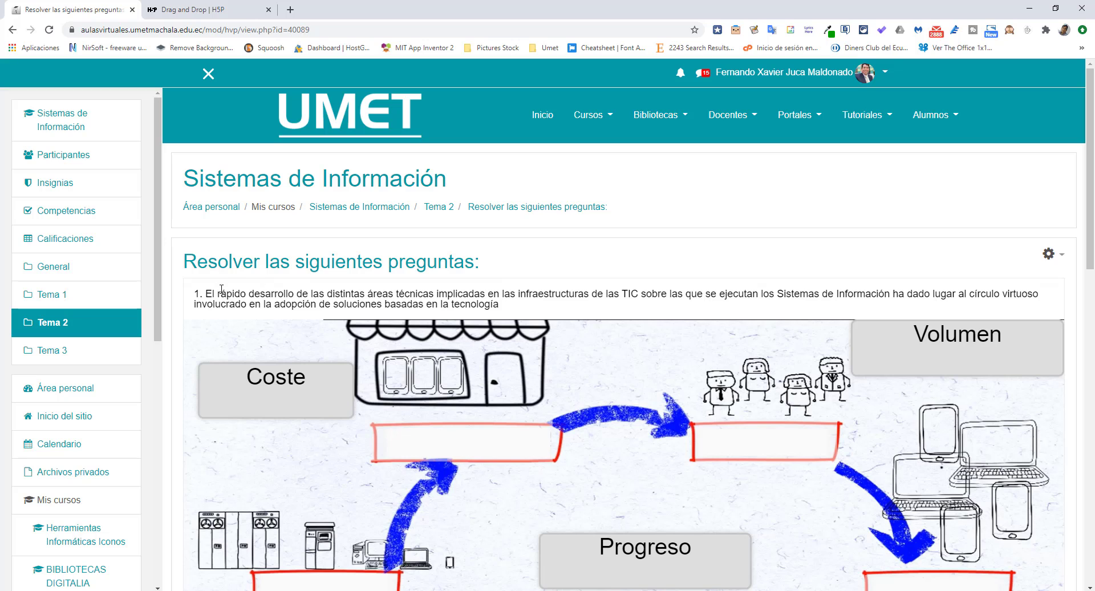
# Place Coste below the euro arrows, Disponibilidad below the shop, Progreso below the computers, Demanda below the people and Volumen below the devices, and check the answer
pyautogui.scroll(-3, 567, 340)
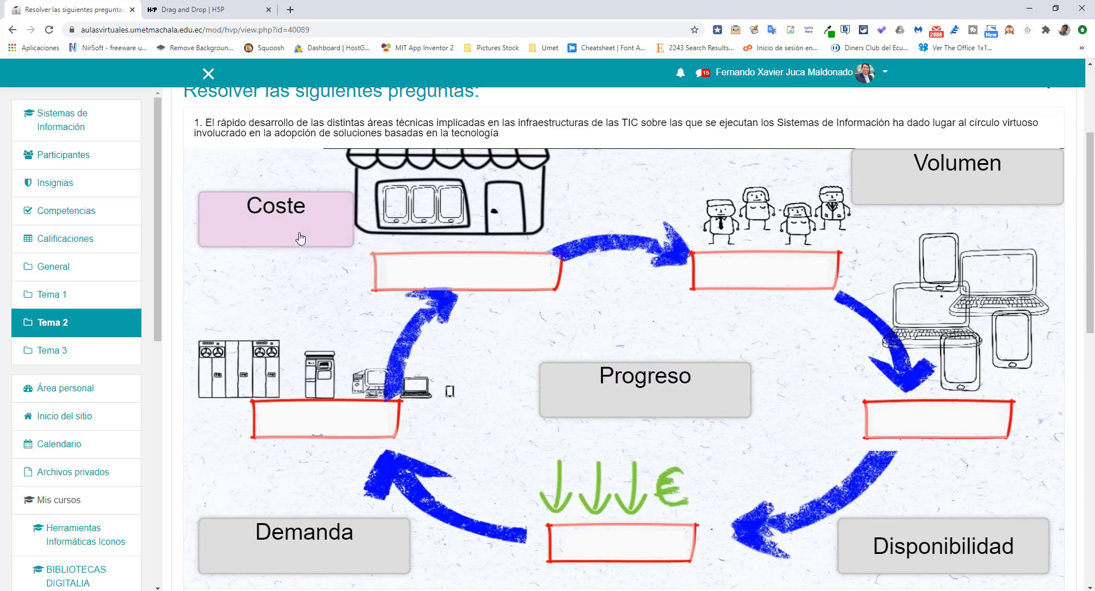
pyautogui.moveTo(297, 236); pyautogui.dragTo(599, 554)
pyautogui.moveTo(884, 550); pyautogui.dragTo(411, 268)
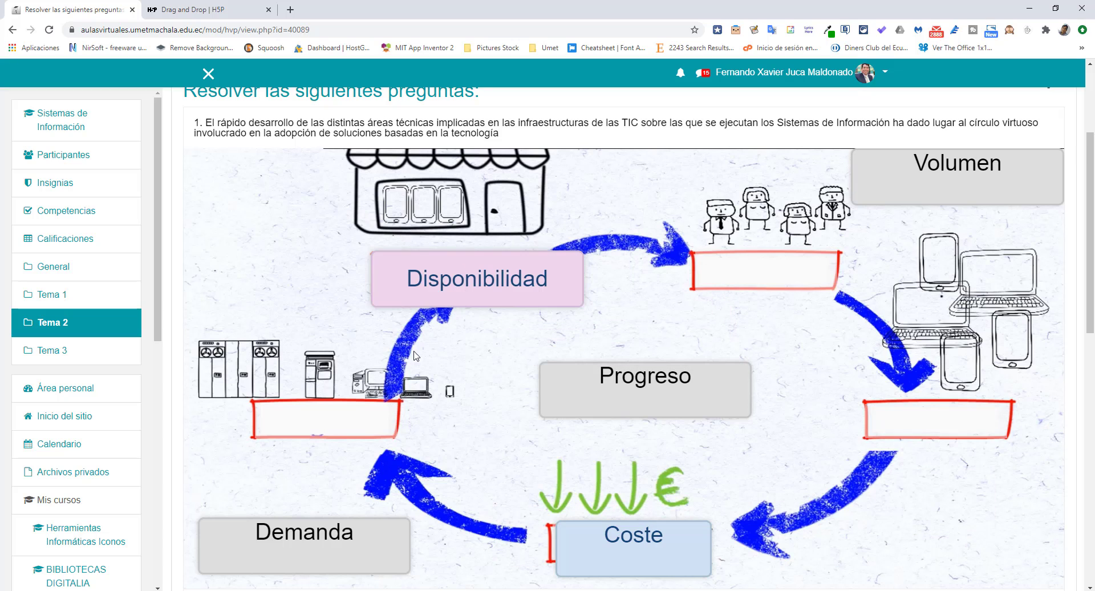
pyautogui.moveTo(590, 393); pyautogui.dragTo(311, 433)
pyautogui.moveTo(280, 539); pyautogui.dragTo(759, 274)
pyautogui.moveTo(958, 171); pyautogui.dragTo(912, 423)
pyautogui.scroll(-4, 532, 381)
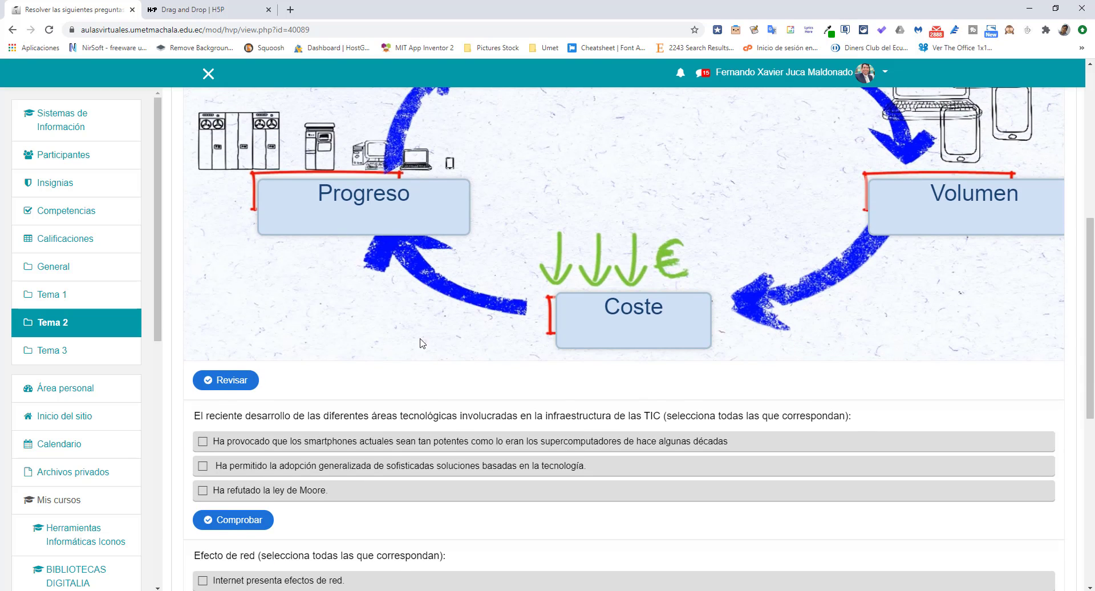
pyautogui.scroll(-2, 422, 342)
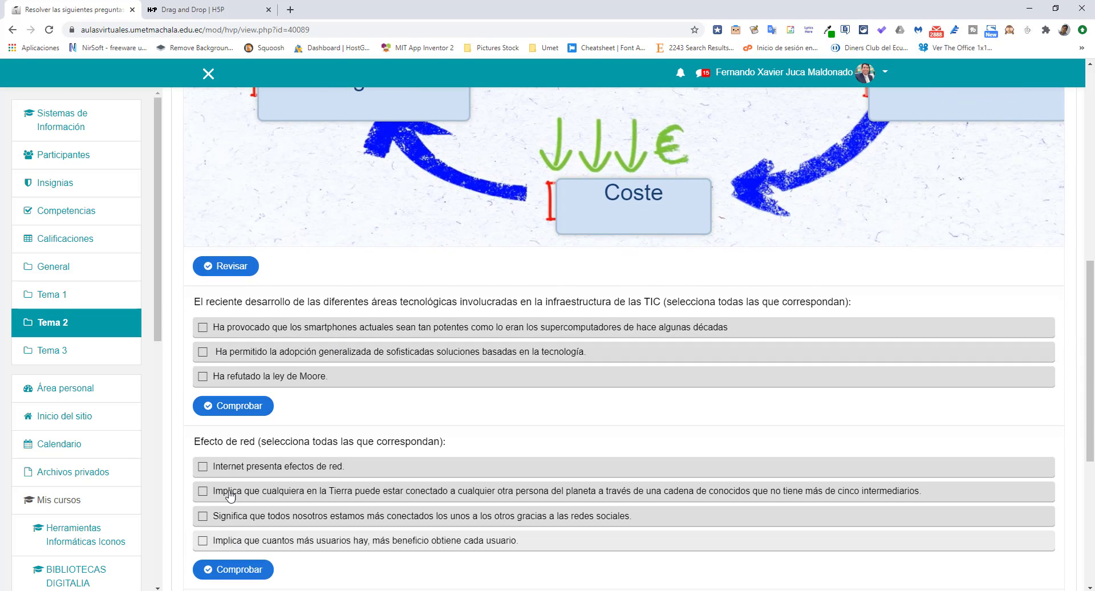
pyautogui.click(216, 268)
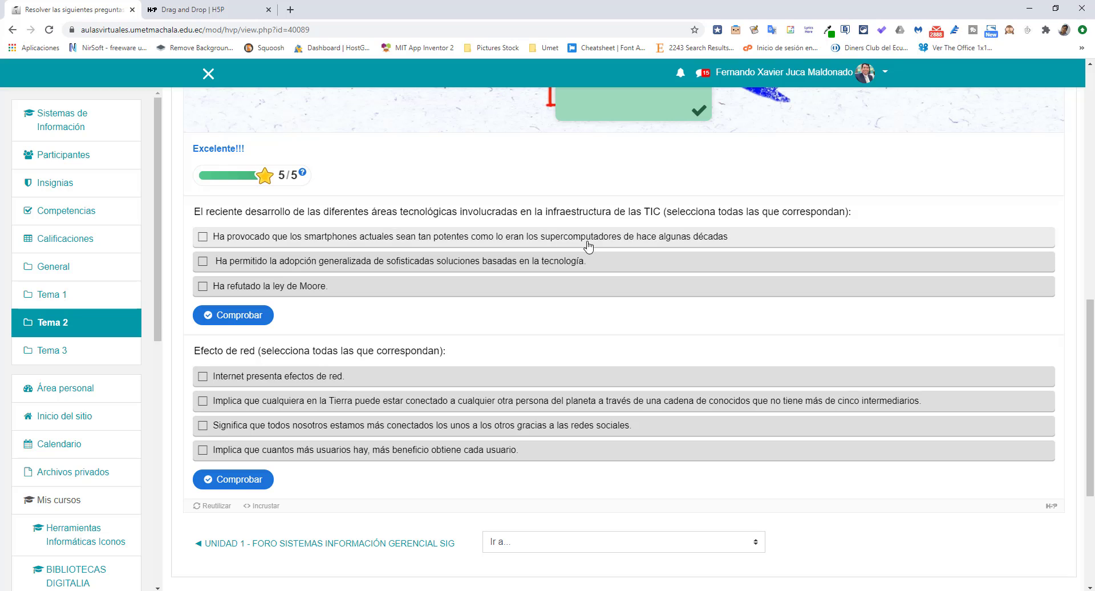
# Answer the TIC infrastructure question with the "adopción generalizada" option and "Efecto de red" with the "redes sociales" option, checking each answer
pyautogui.click(202, 264)
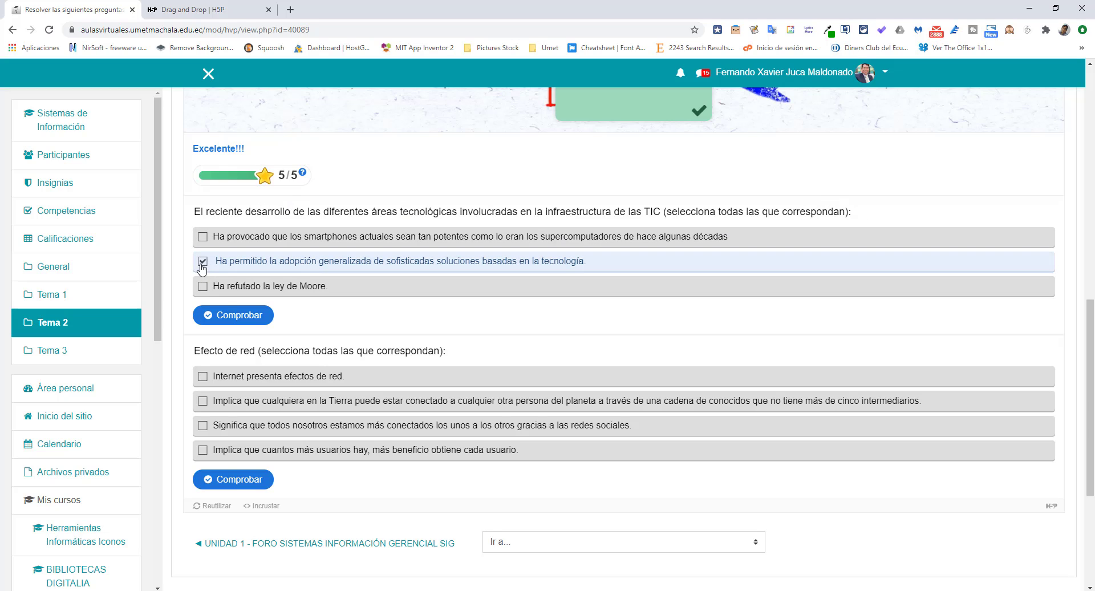
pyautogui.click(224, 313)
pyautogui.click(212, 451)
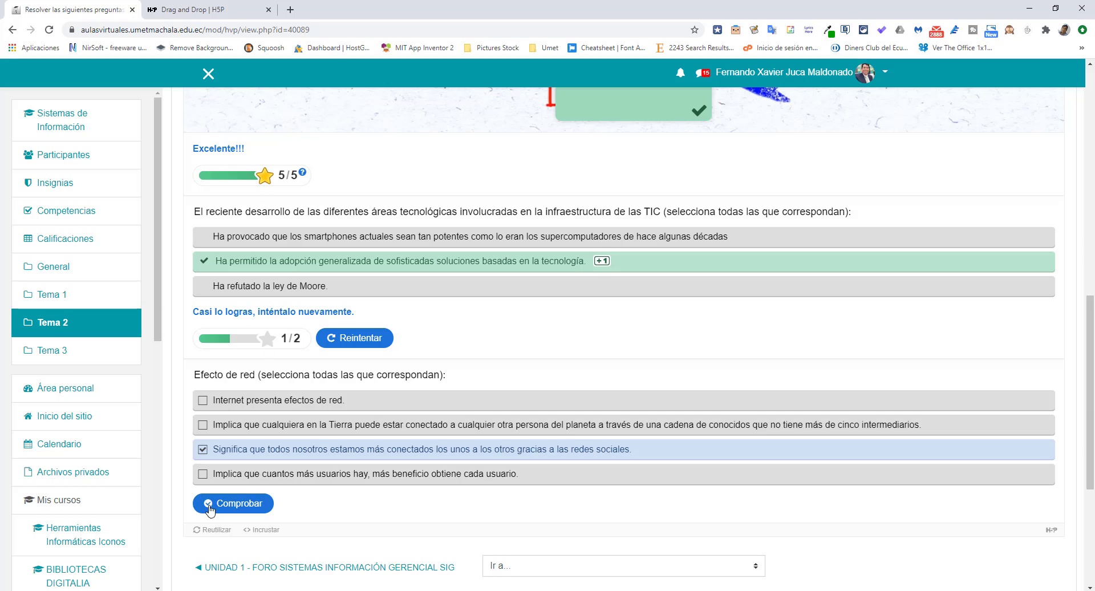
pyautogui.click(235, 505)
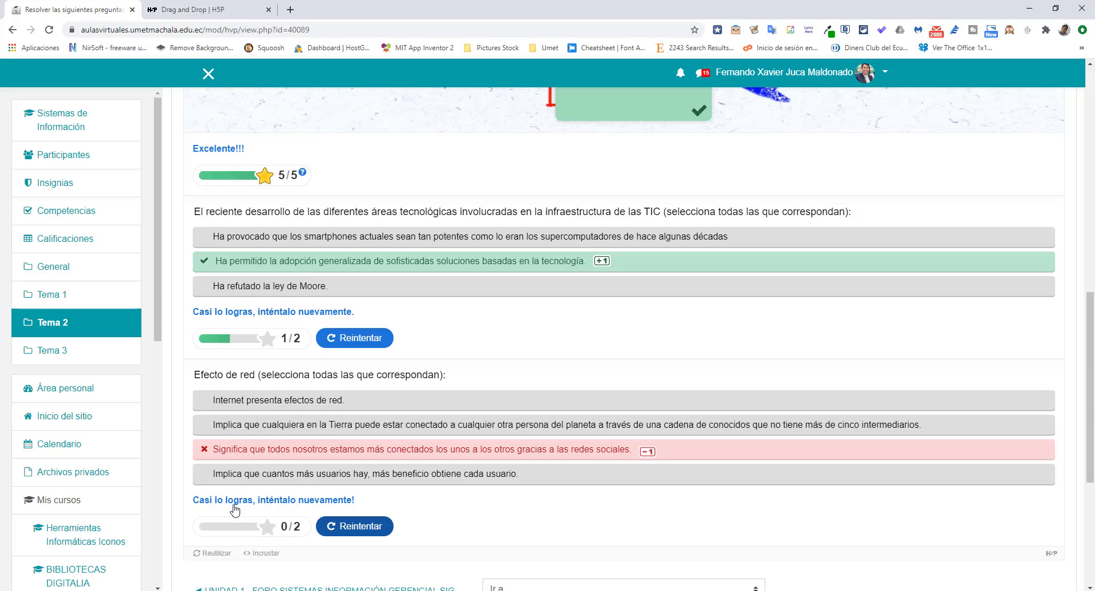
# Review the scores and feedback of the drag and drop question and both multiple choice questions
pyautogui.scroll(-2, 379, 359)
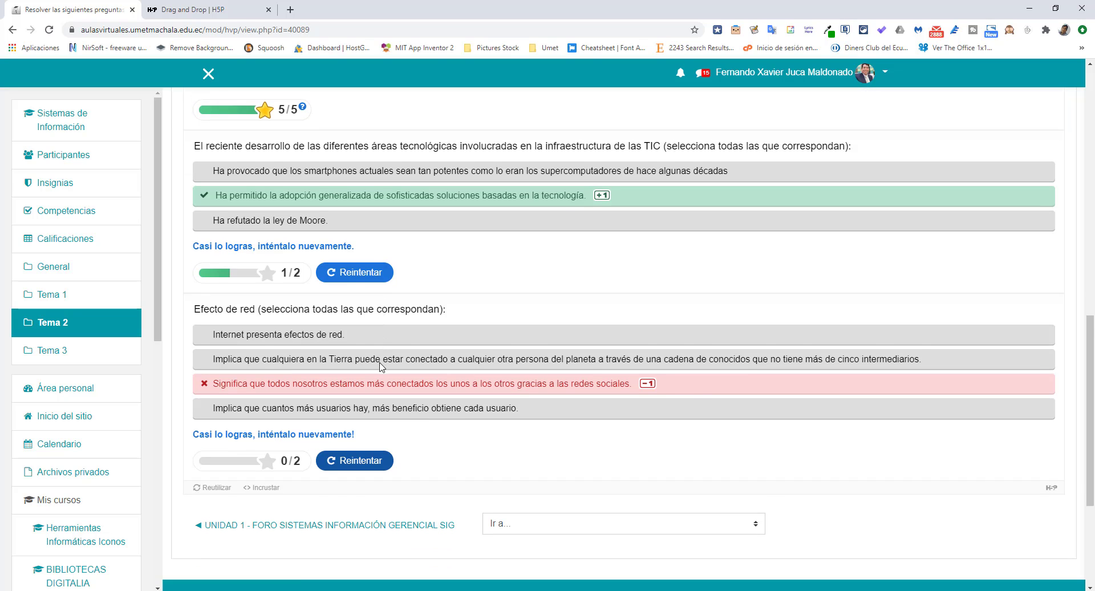
pyautogui.scroll(6, 369, 295)
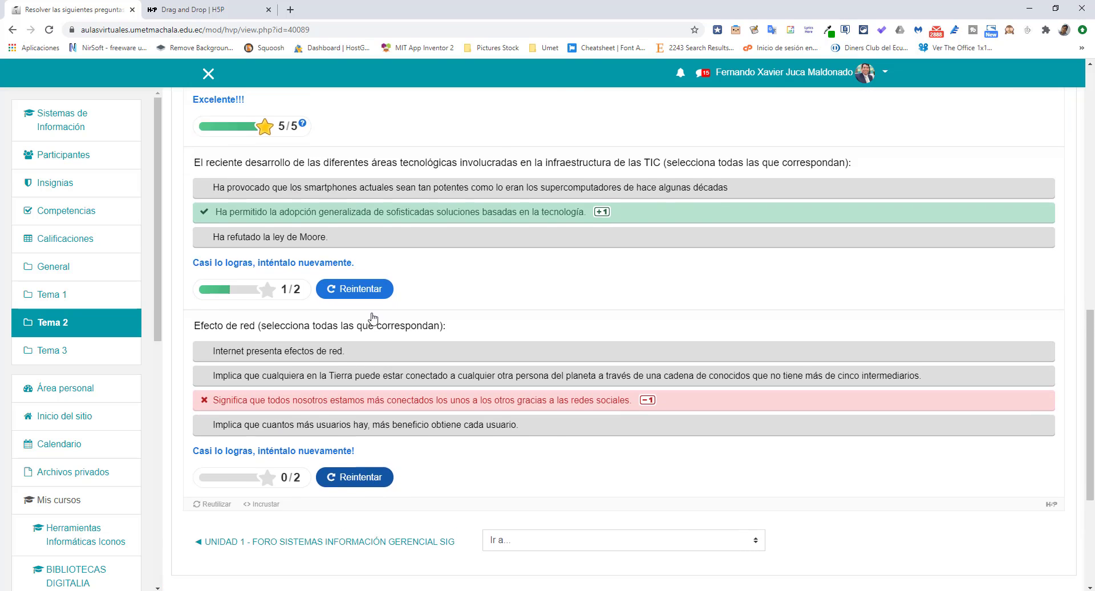
pyautogui.scroll(7, 560, 334)
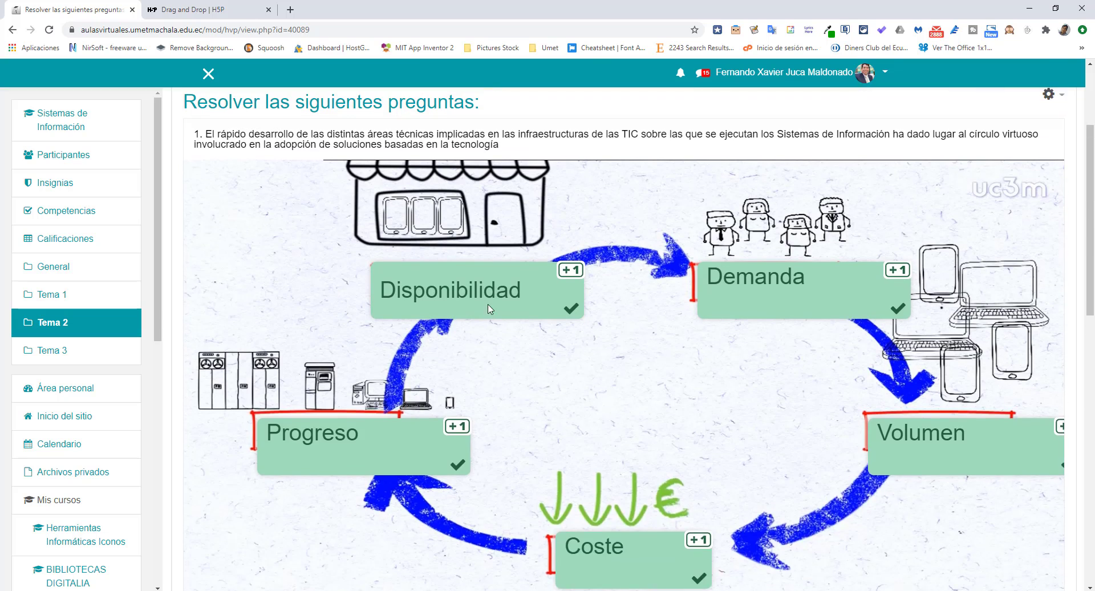
pyautogui.scroll(-13, 481, 304)
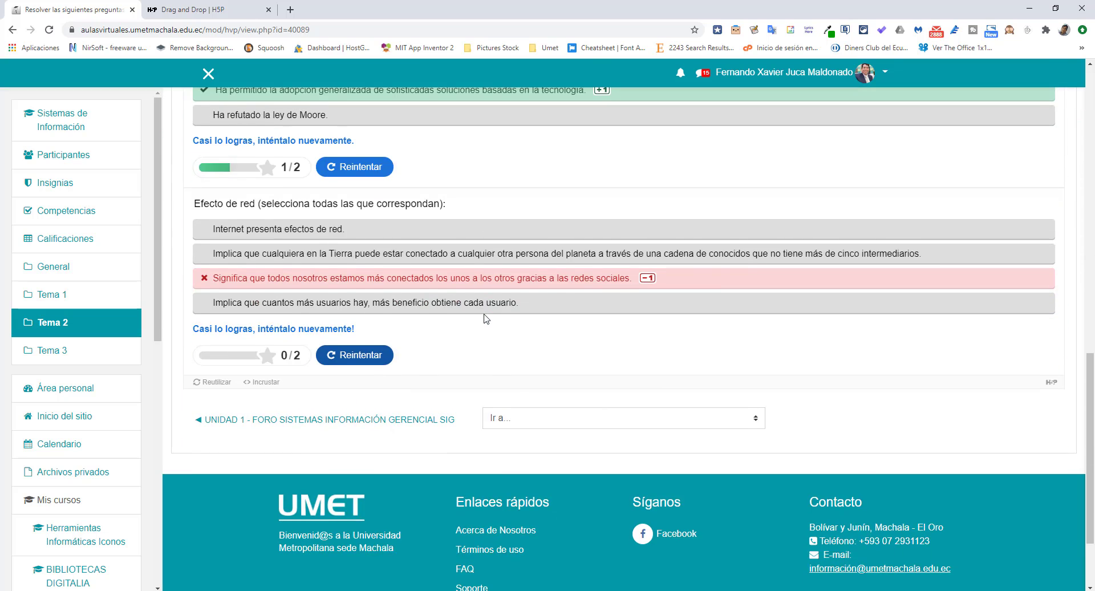
pyautogui.scroll(5, 485, 318)
pyautogui.scroll(9, 485, 318)
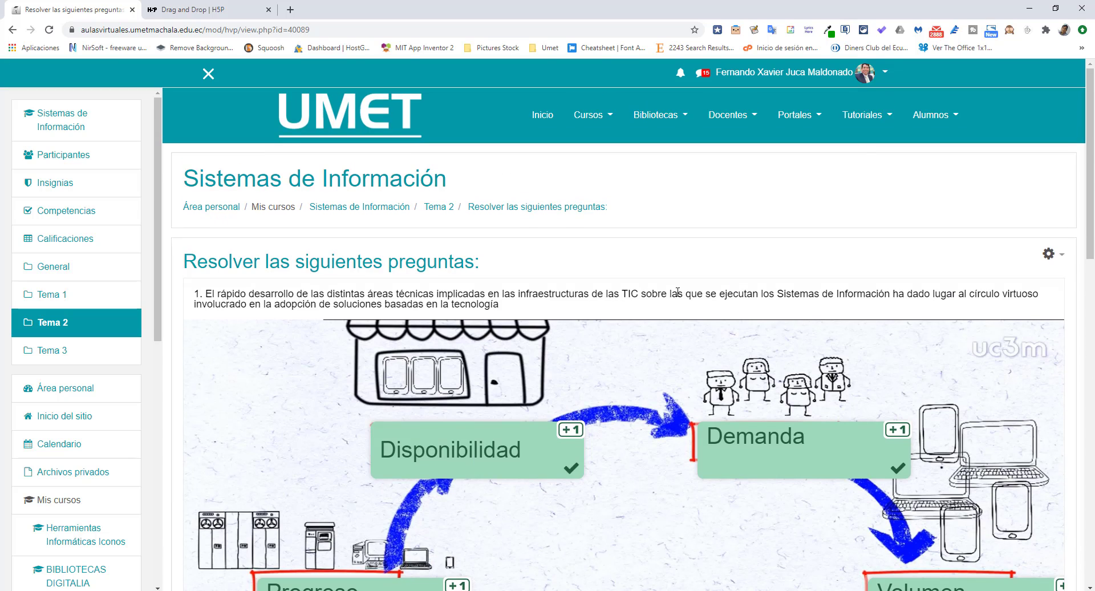
pyautogui.scroll(-9, 678, 292)
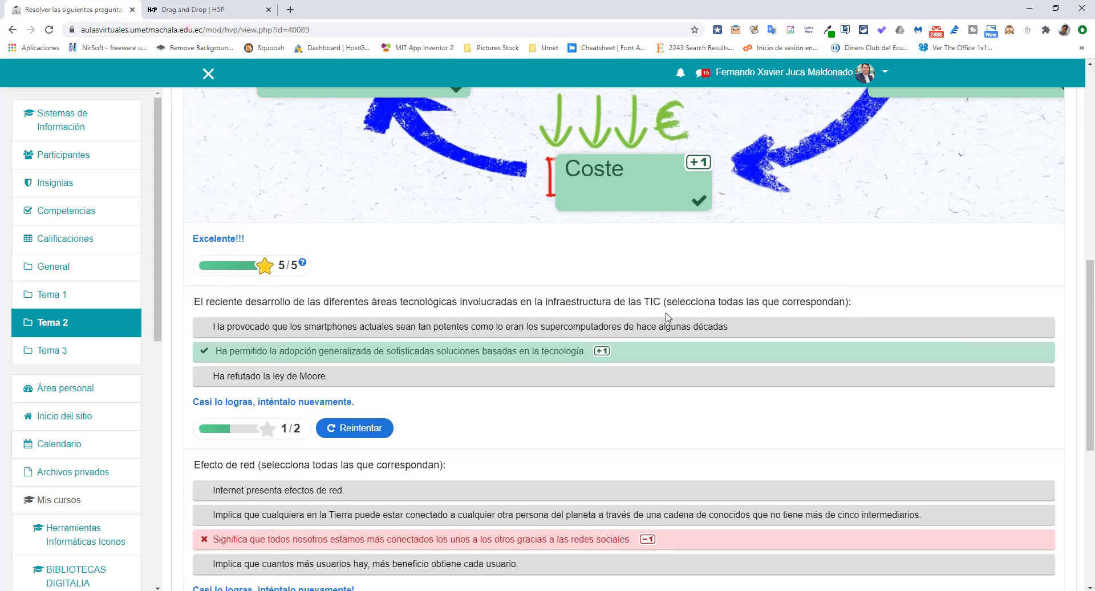
pyautogui.scroll(-2, 666, 313)
# Leave the activity and return to the course's Tema 2 section
pyautogui.scroll(8, 655, 378)
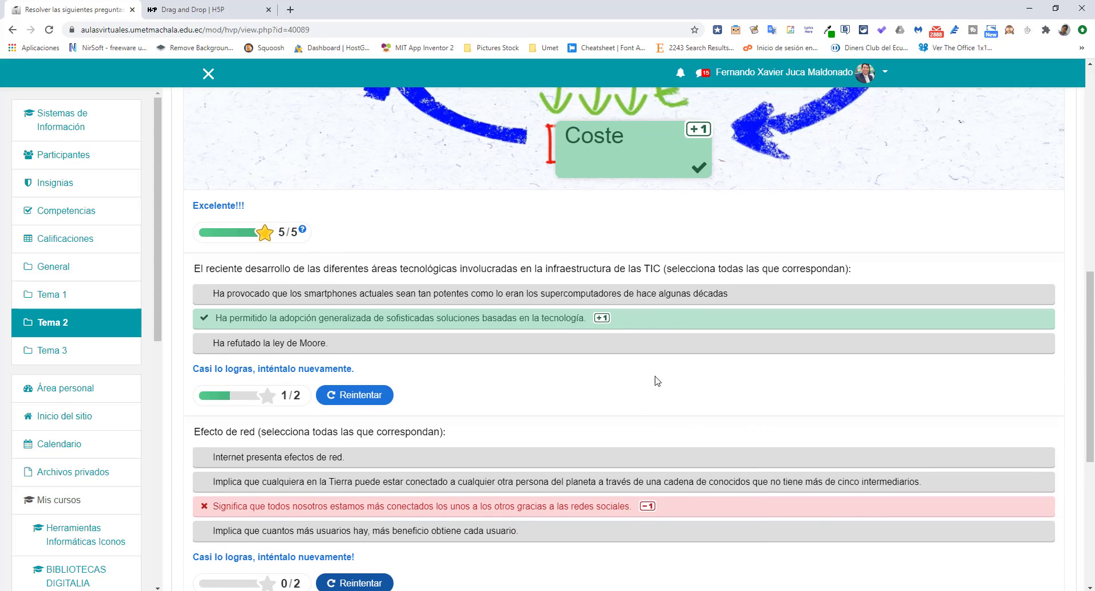
pyautogui.scroll(3, 380, 312)
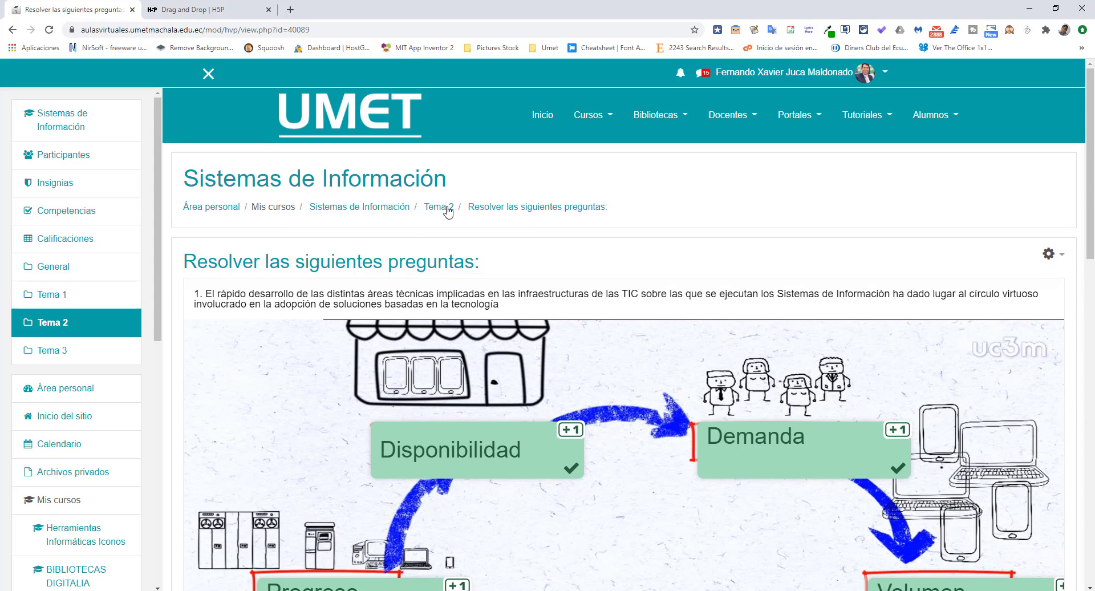
pyautogui.click(431, 212)
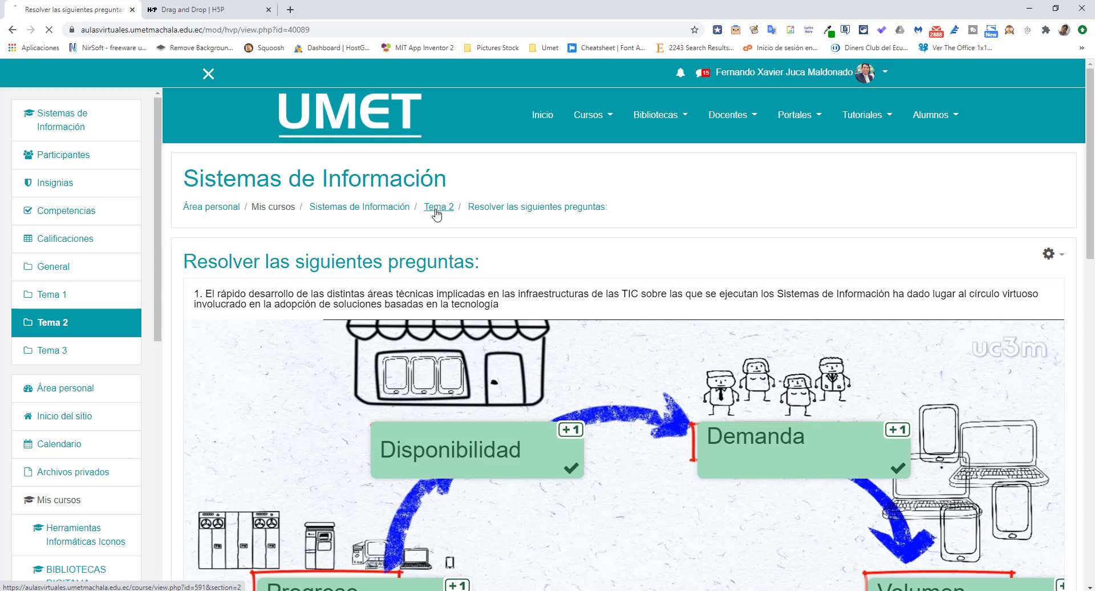